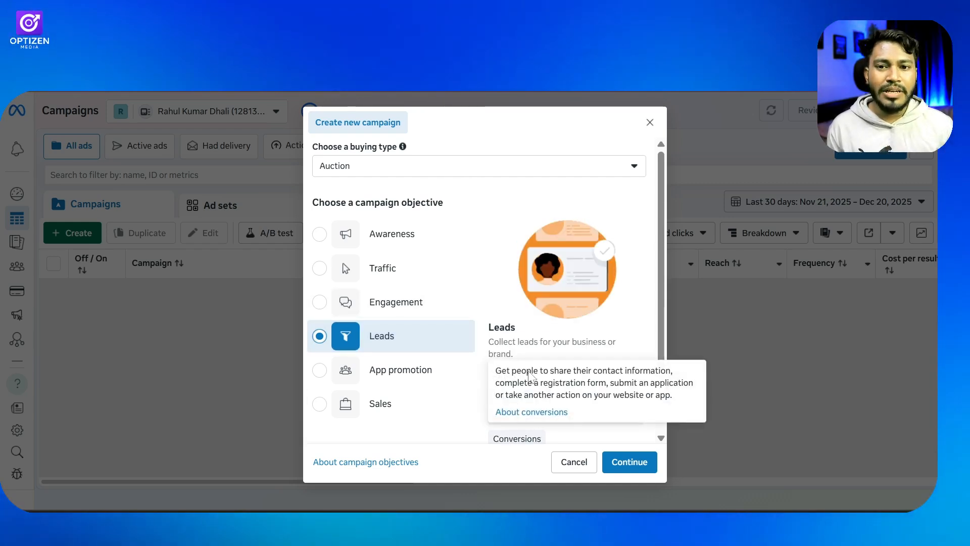
- Review the conversion locations the Leads objective is good for, including Calls, and create the Auction campaign with that objective
scroll(623, 298, "down", 2)
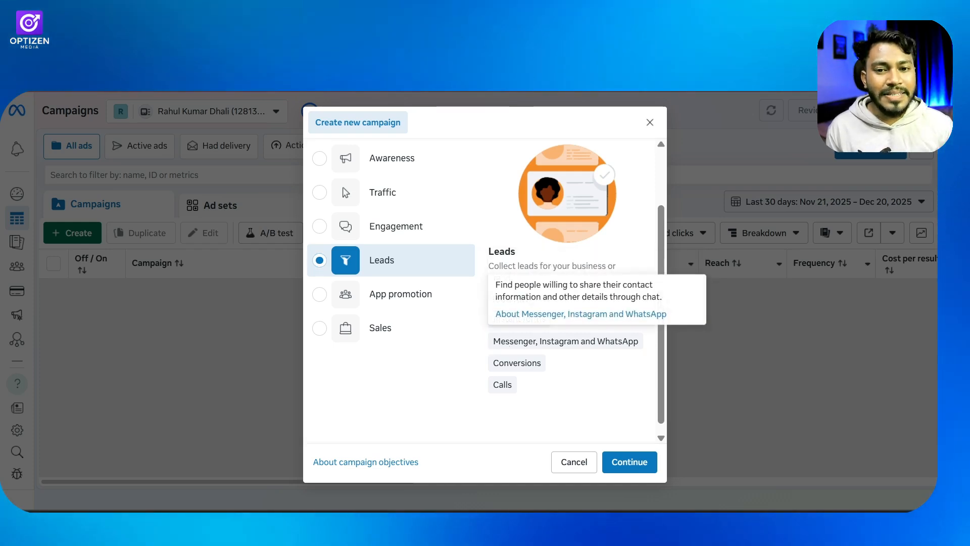
left_click_drag(576, 354, 634, 359)
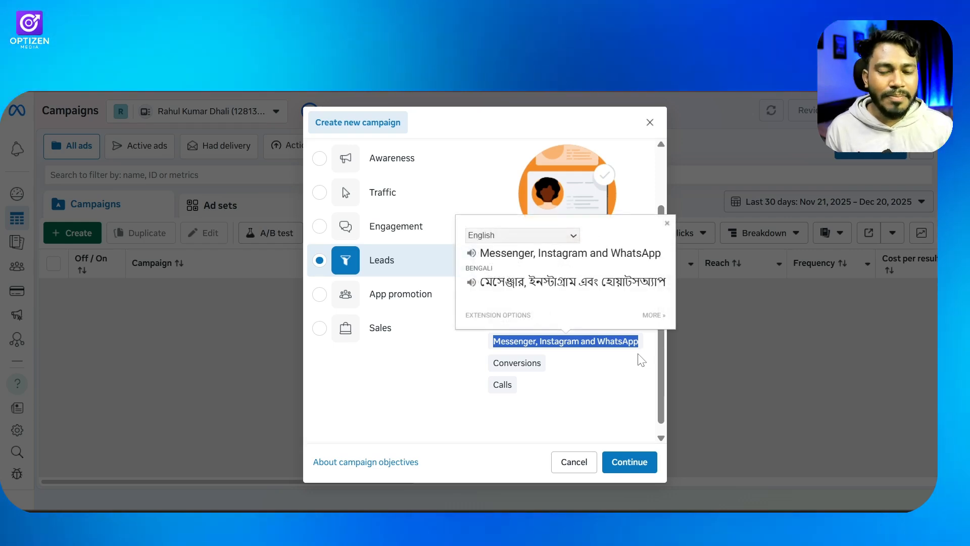
double_click(507, 359)
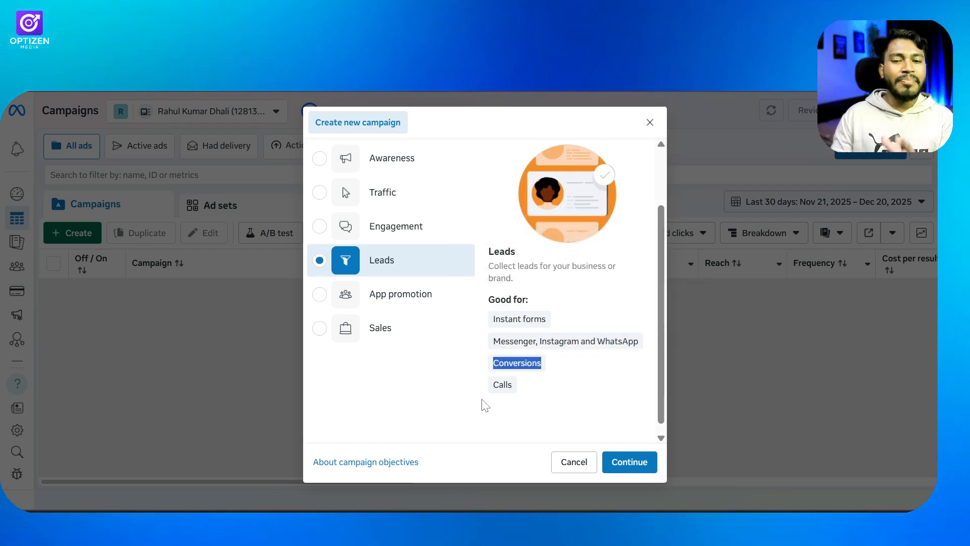
double_click(501, 385)
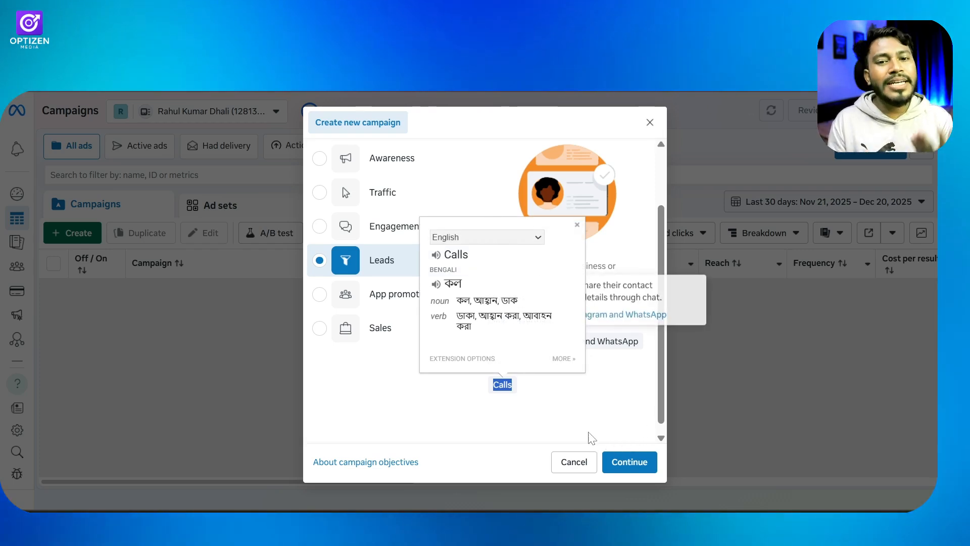
left_click(633, 462)
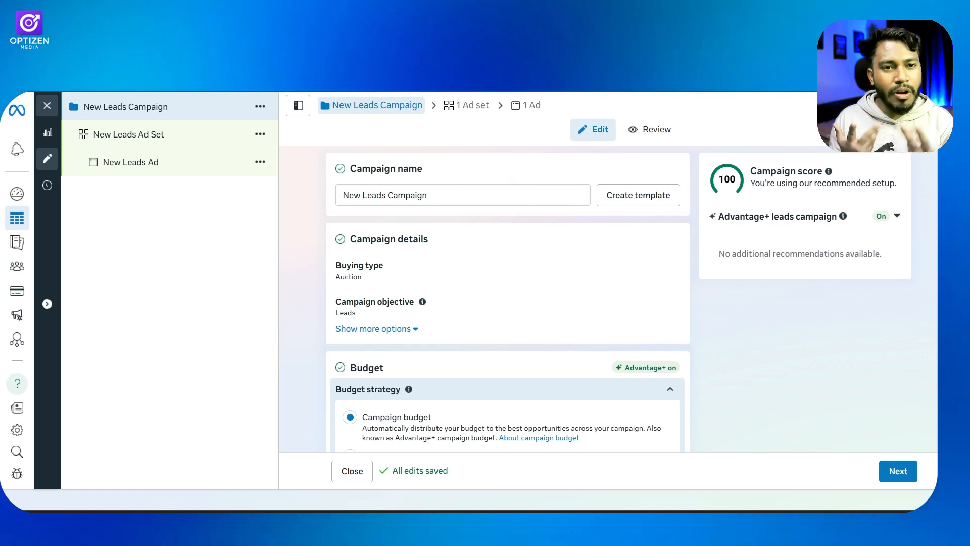
- Rename the new campaign as Optizen Media Leads
left_click_drag(436, 195, 258, 175)
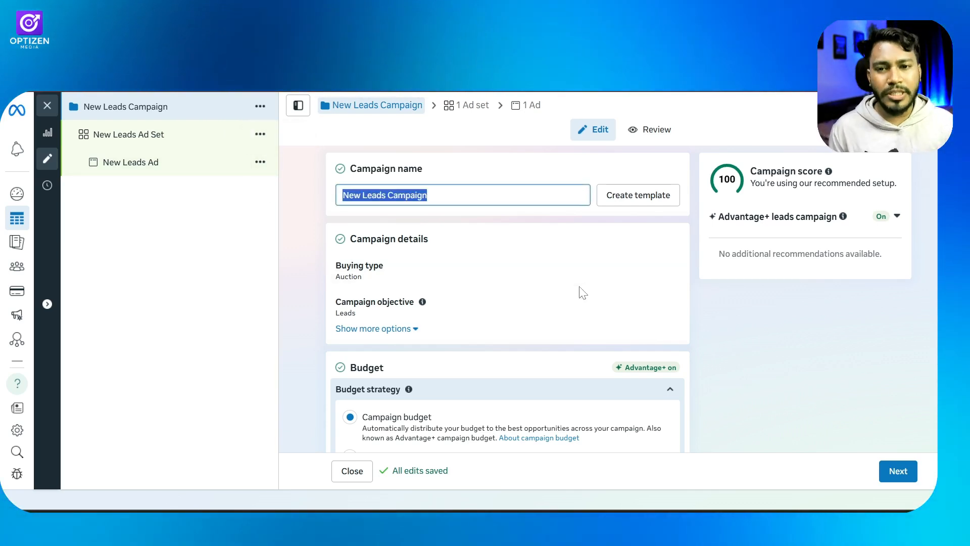
type("Optizen")
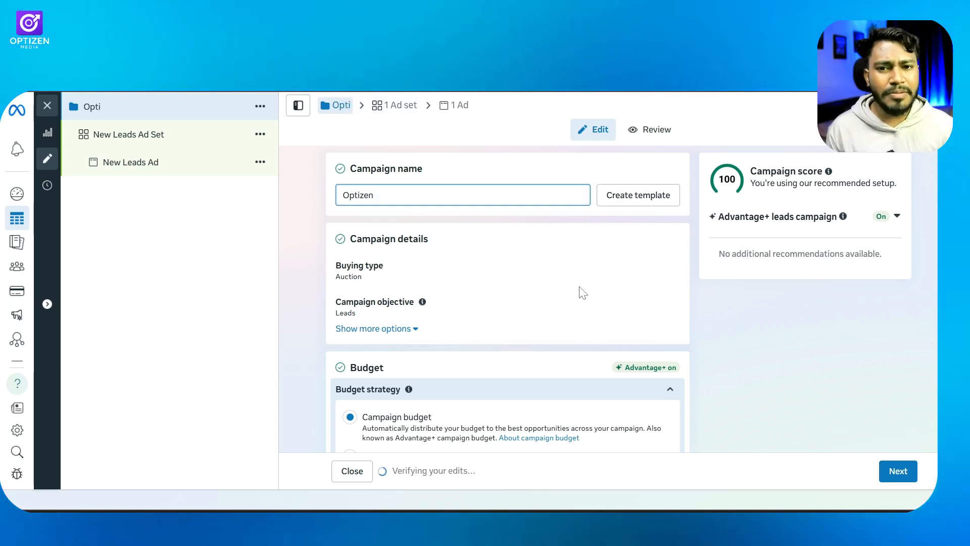
type(" Media")
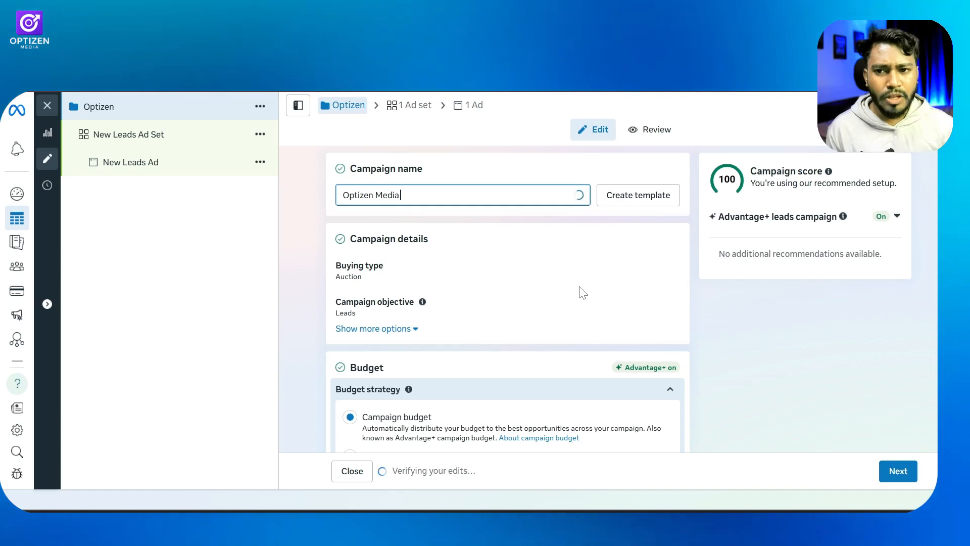
type(" Leads")
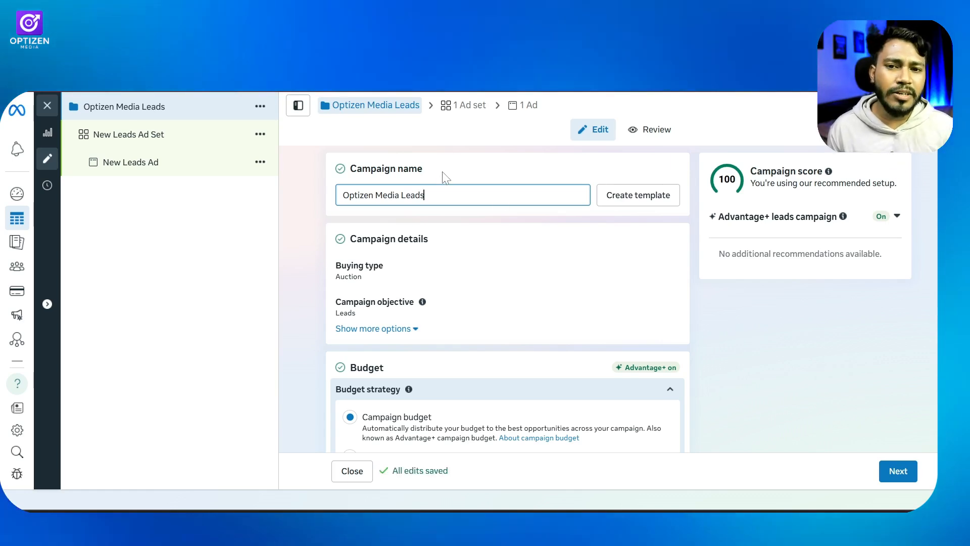
left_click_drag(442, 195, 326, 166)
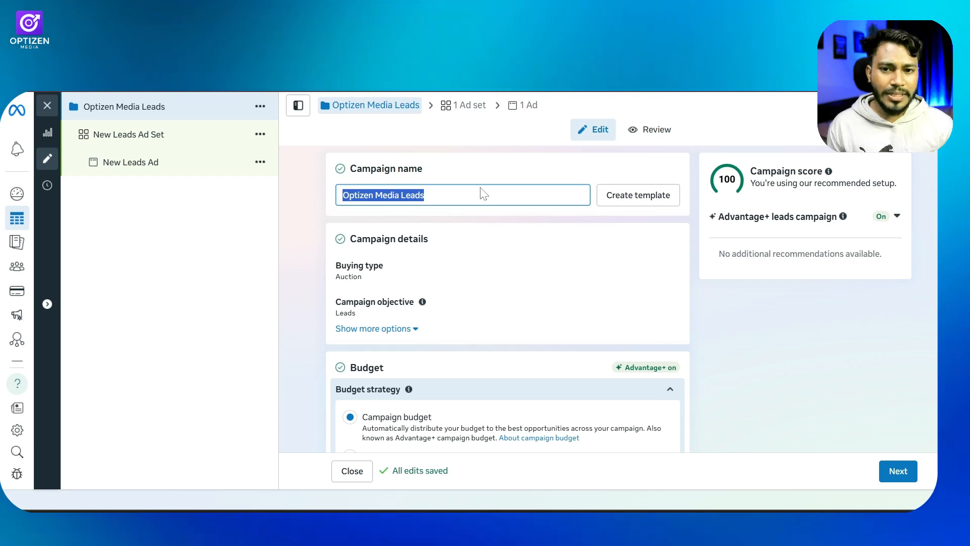
- Examine the campaign objective and buying type options in the campaign details without changing them
scroll(548, 314, "down", 3)
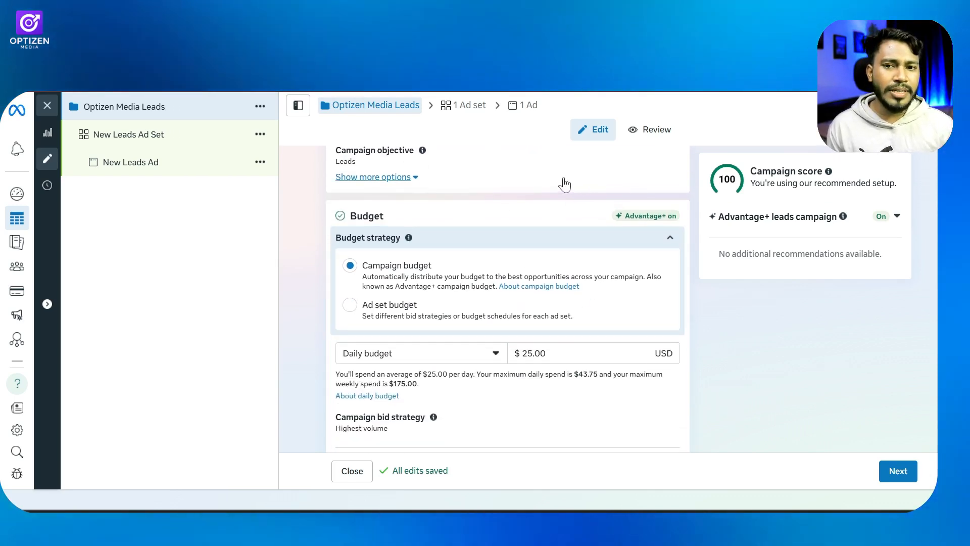
scroll(439, 268, "up", 3)
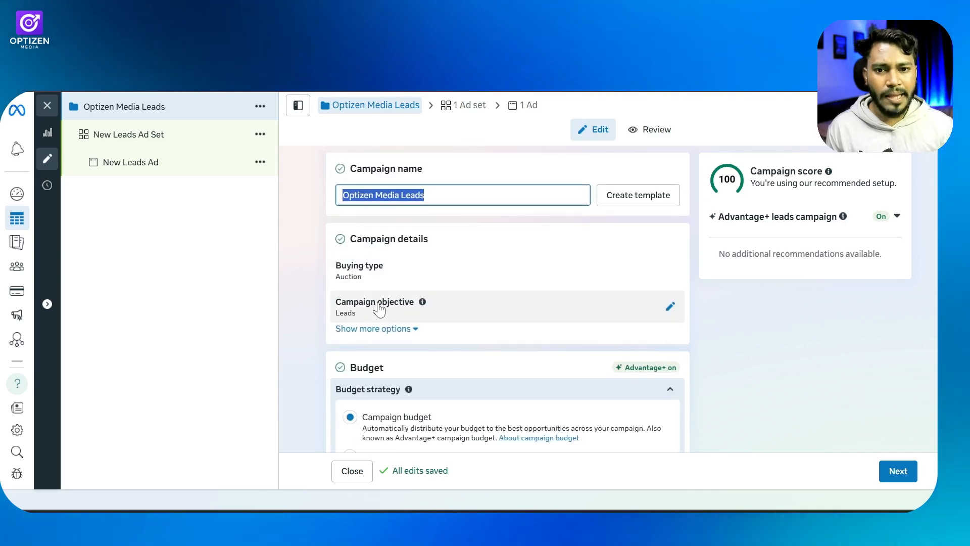
left_click(669, 305)
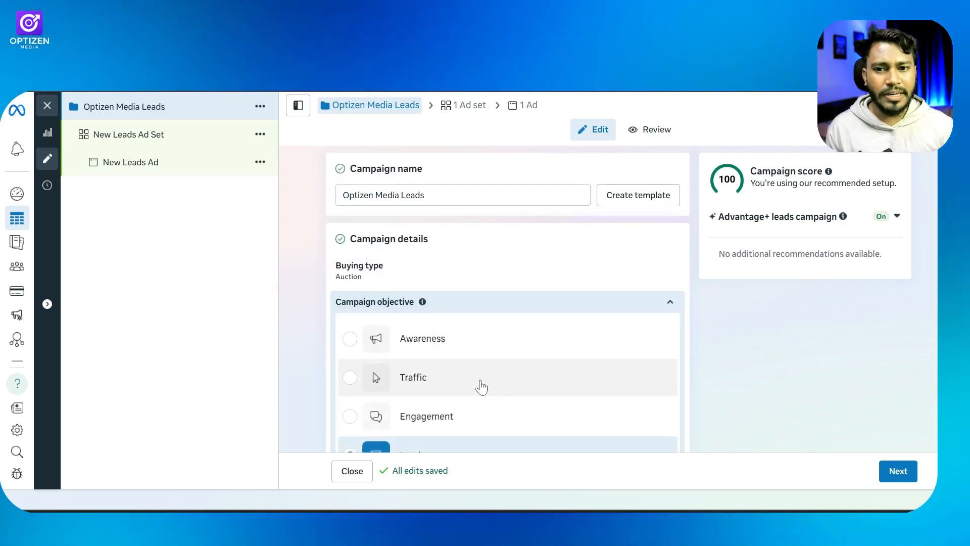
scroll(500, 379, "down", 4)
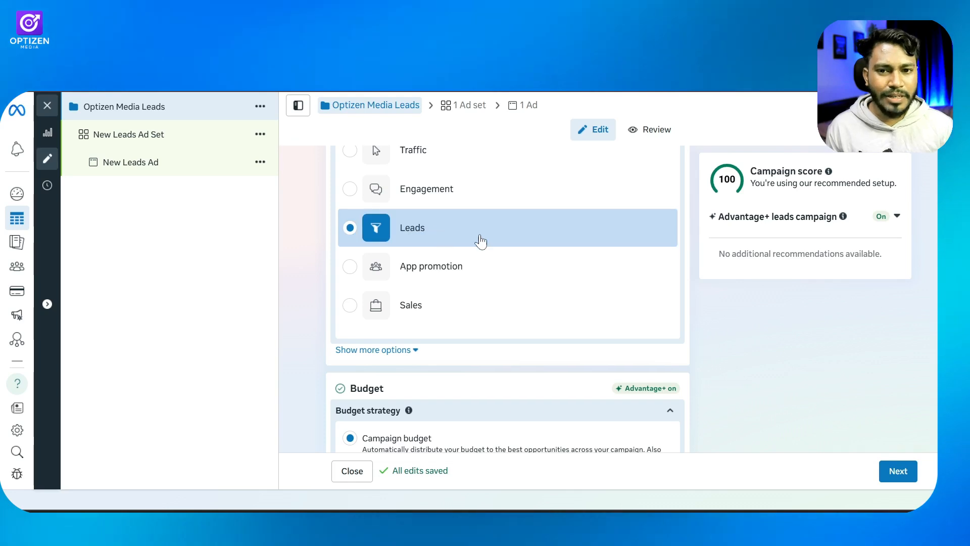
scroll(634, 253, "up", 5)
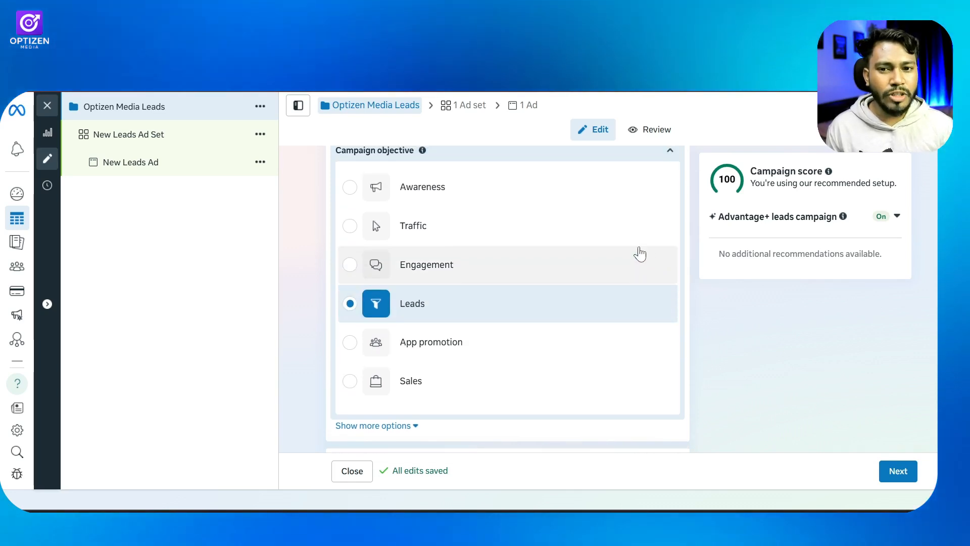
left_click(670, 302)
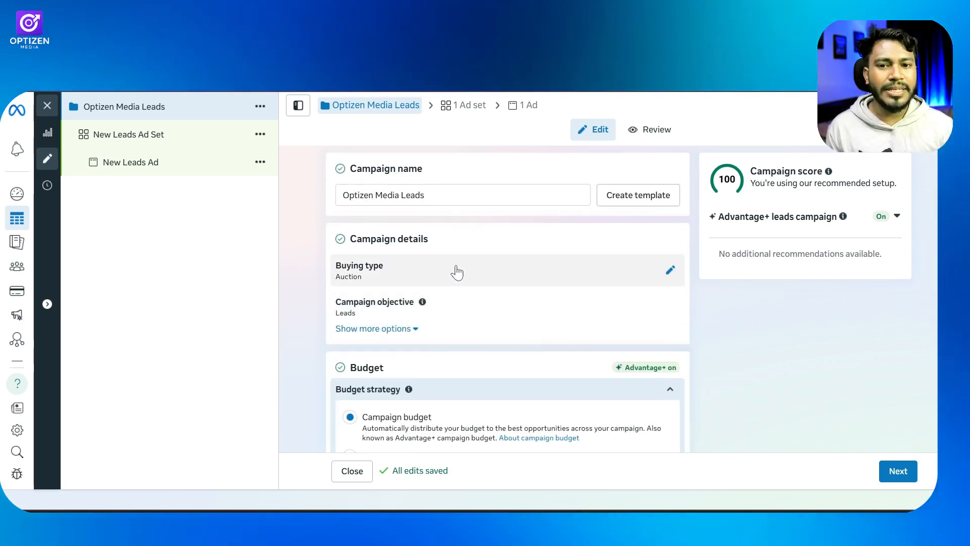
left_click(514, 270)
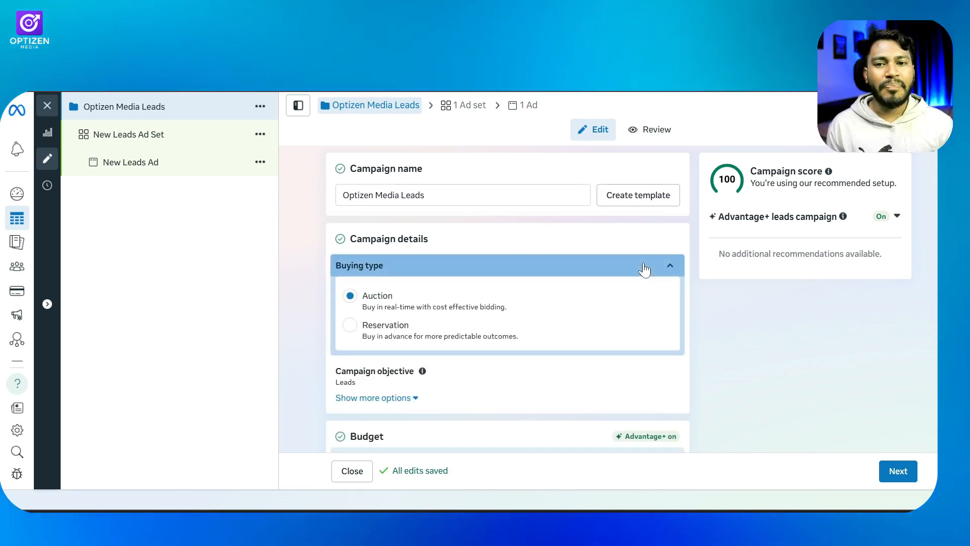
left_click(644, 267)
- Set the campaign's daily budget to $5 USD and proceed to the ad set settings
scroll(644, 267, "down", 3)
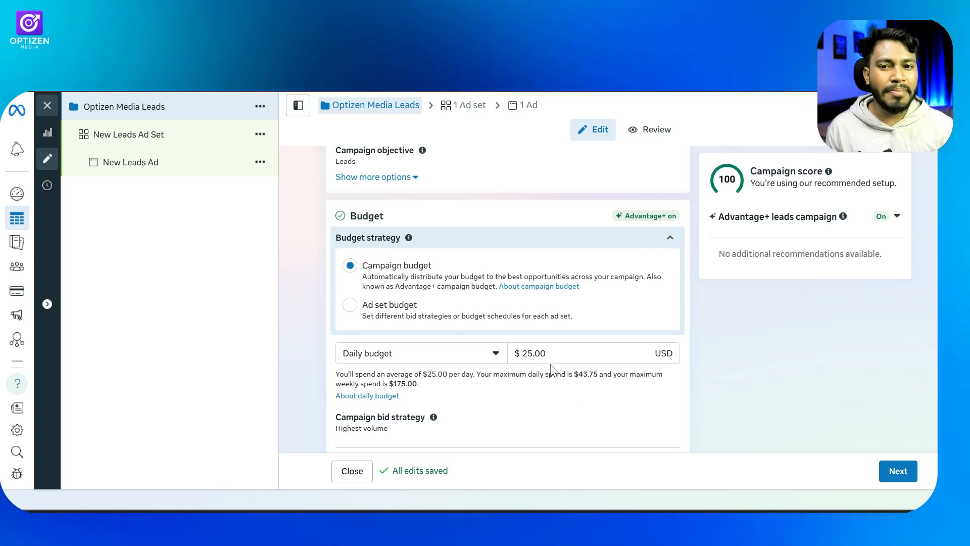
left_click_drag(551, 354, 482, 333)
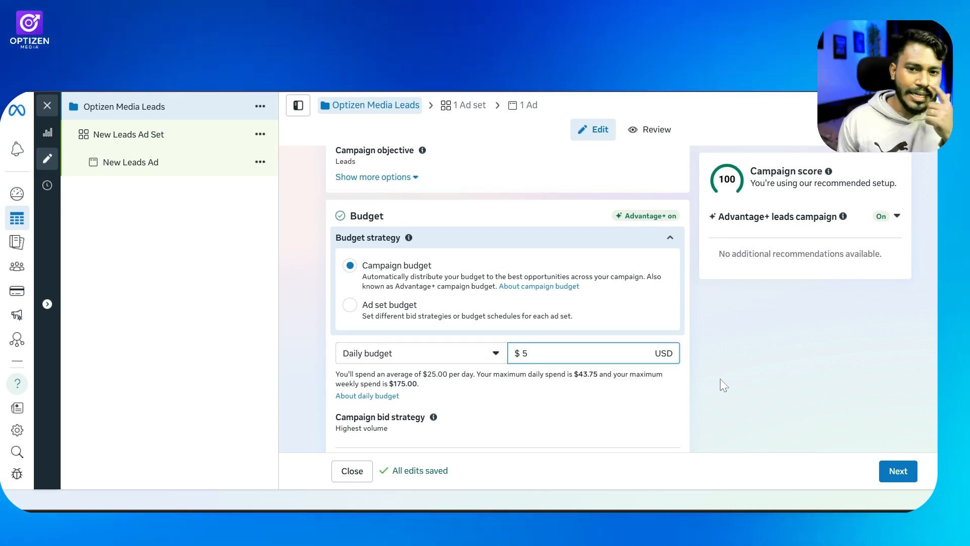
scroll(494, 353, "down", 2)
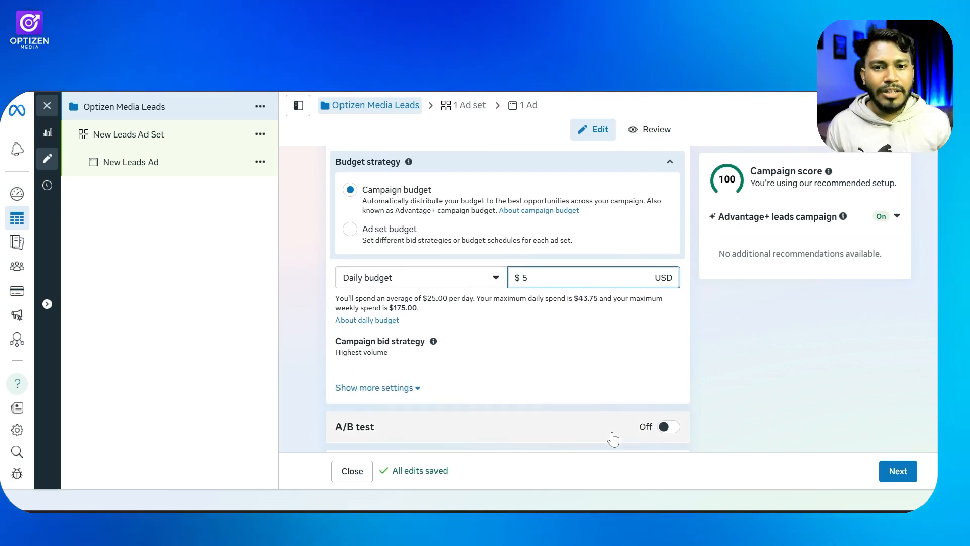
scroll(486, 356, "down", 2)
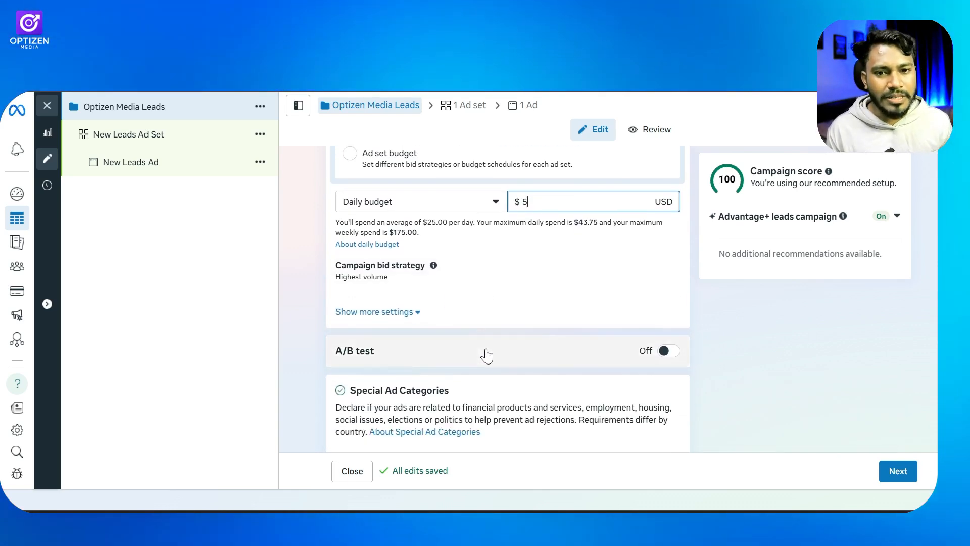
scroll(486, 356, "down", 2)
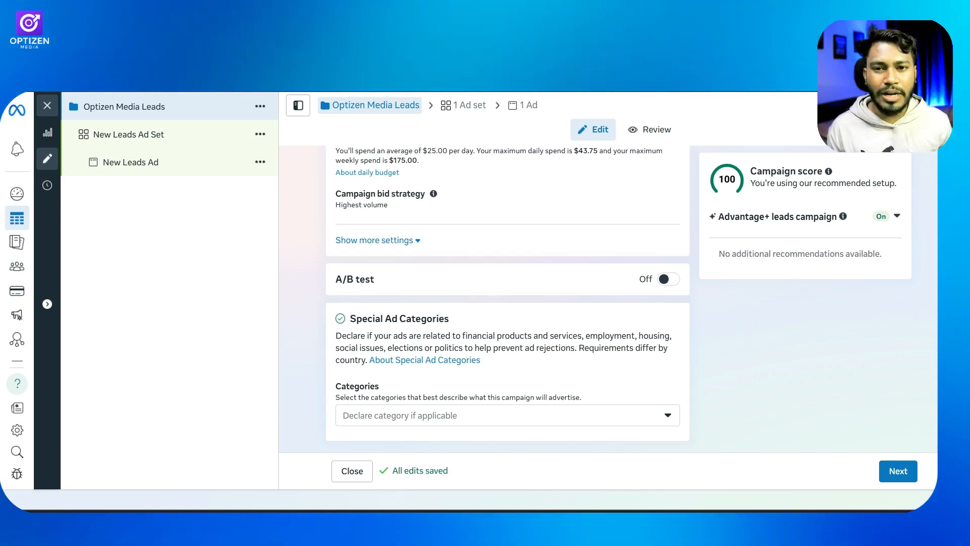
left_click(892, 459)
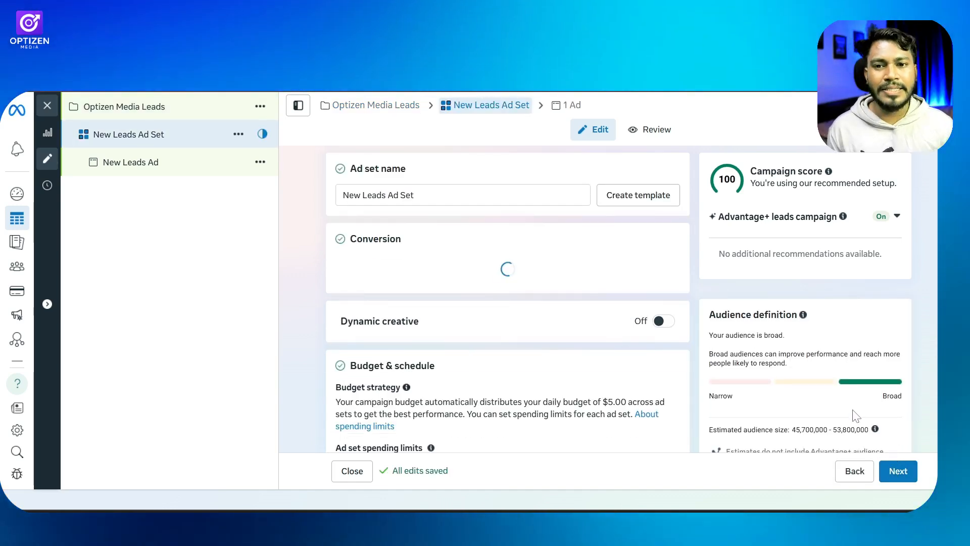
- Rename the ad set as Optizen Media Leads and set its conversion location to WhatsApp
left_click_drag(430, 196, 202, 202)
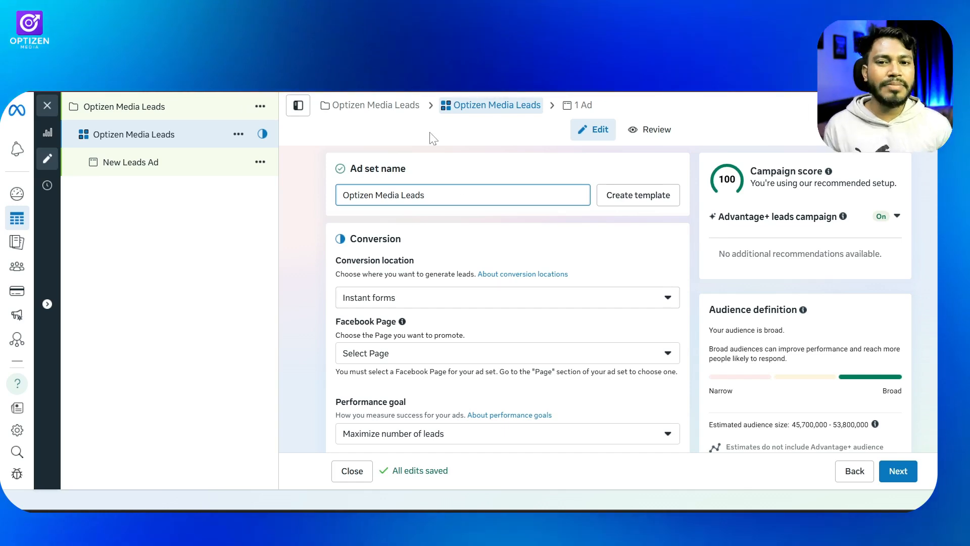
left_click(530, 304)
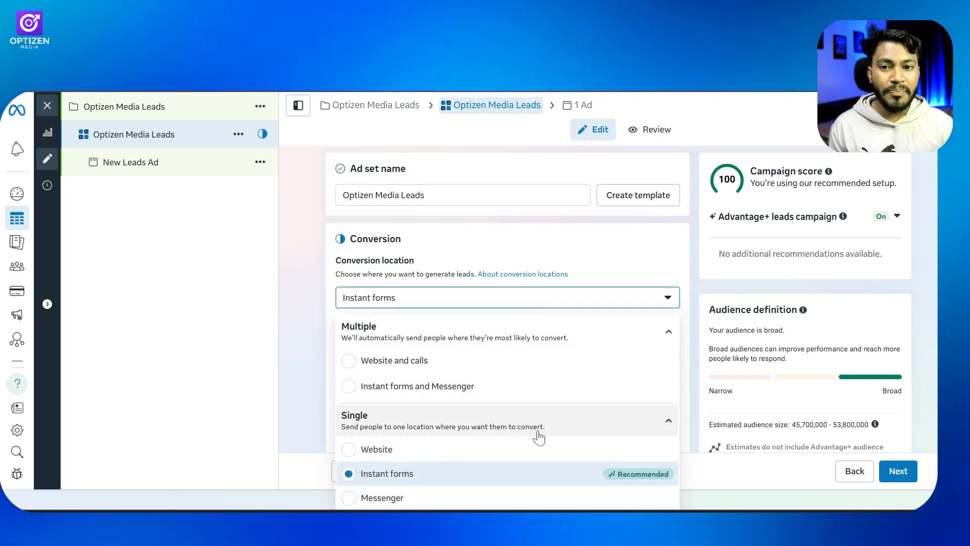
scroll(626, 313, "down", 3)
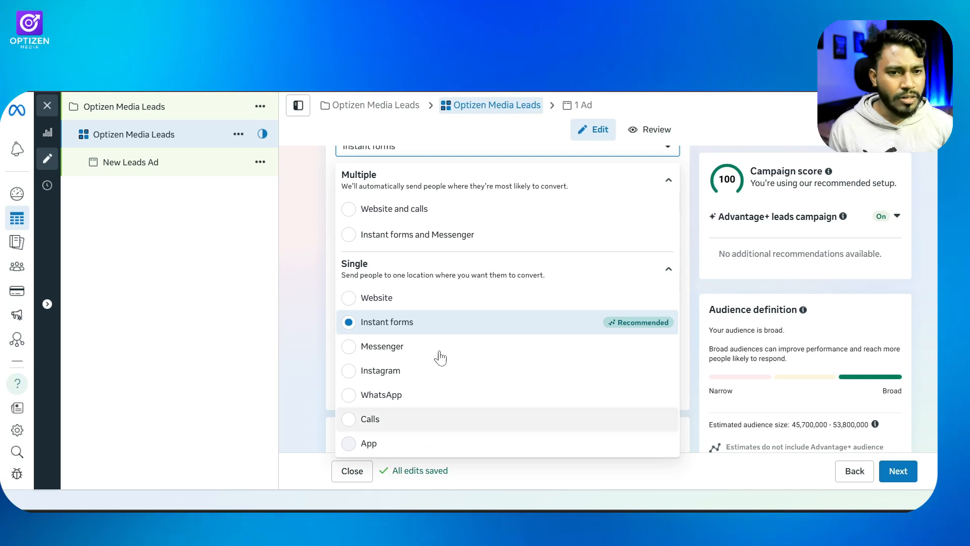
left_click(410, 394)
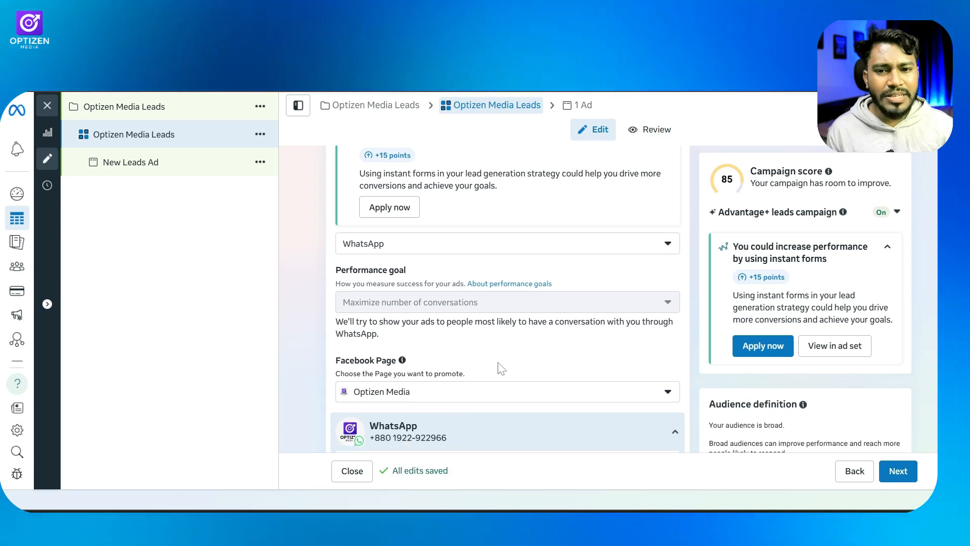
- Collapse the WhatsApp number details and choose Optizen Media from the personal Pages as the Facebook Page to promote
scroll(448, 423, "down", 3)
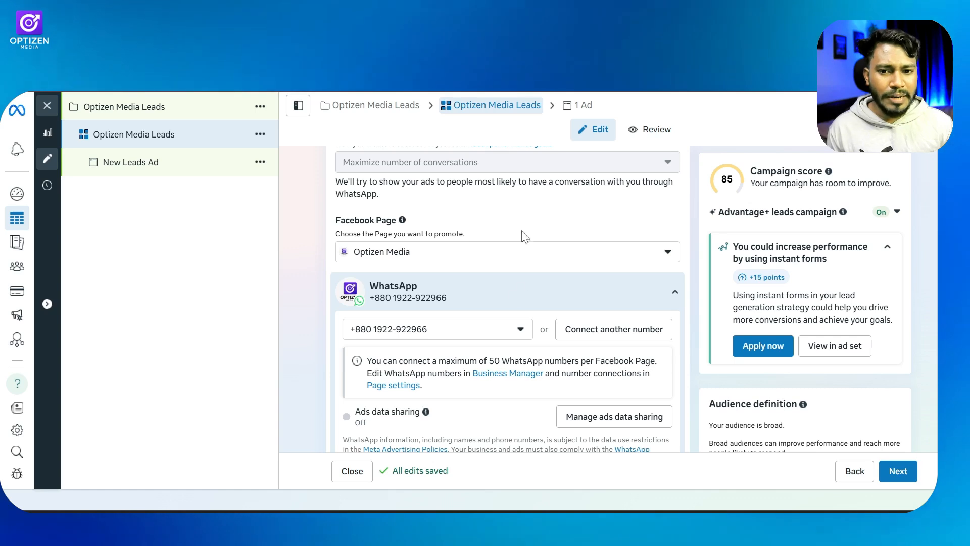
left_click(493, 306)
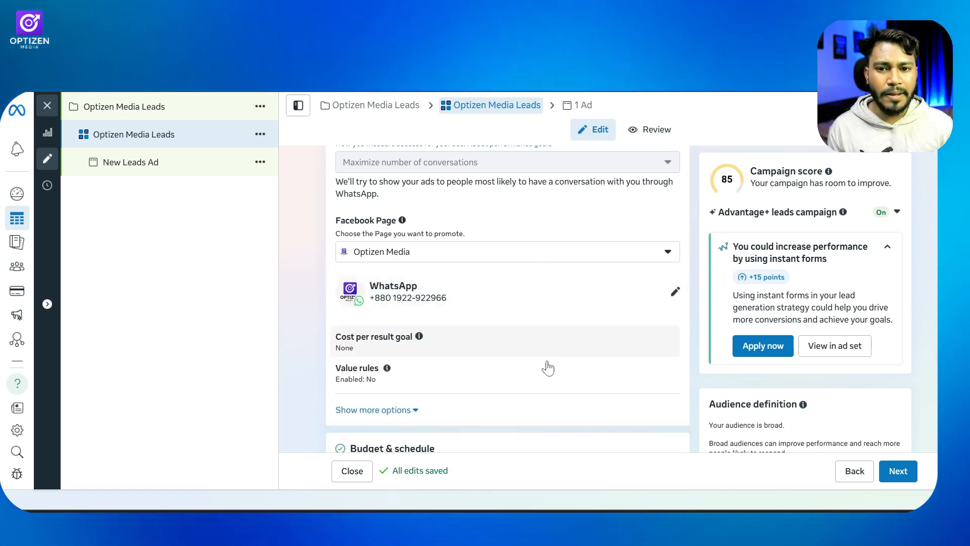
scroll(543, 348, "down", 2)
scroll(535, 283, "up", 2)
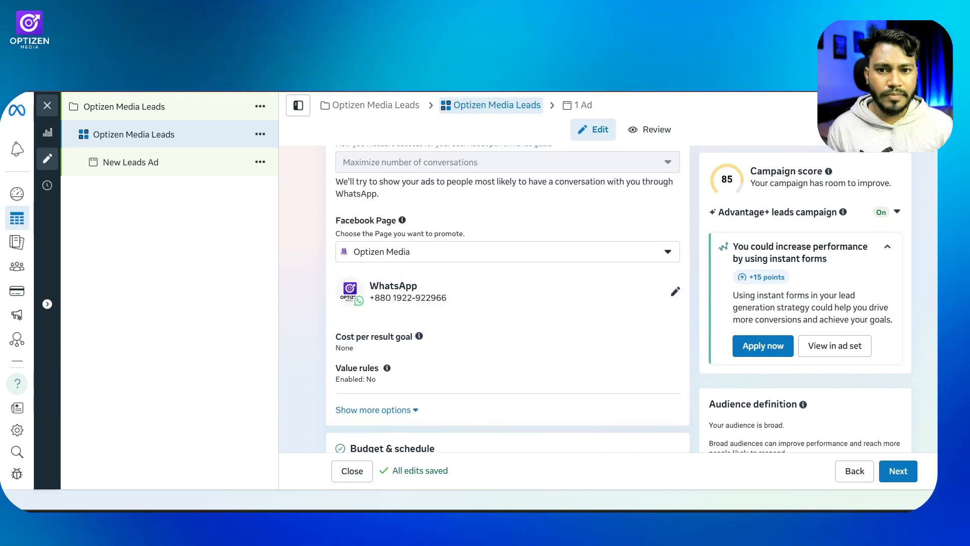
left_click(526, 259)
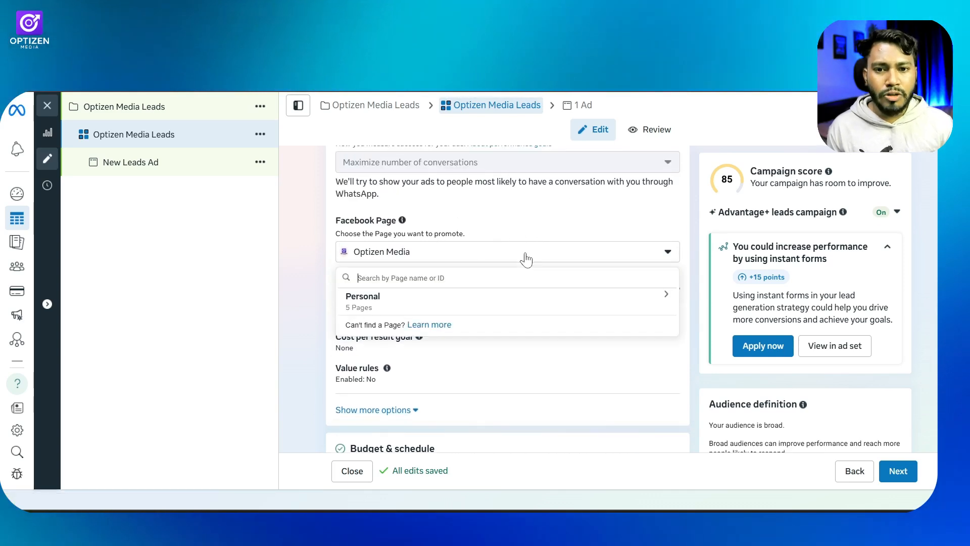
left_click(405, 303)
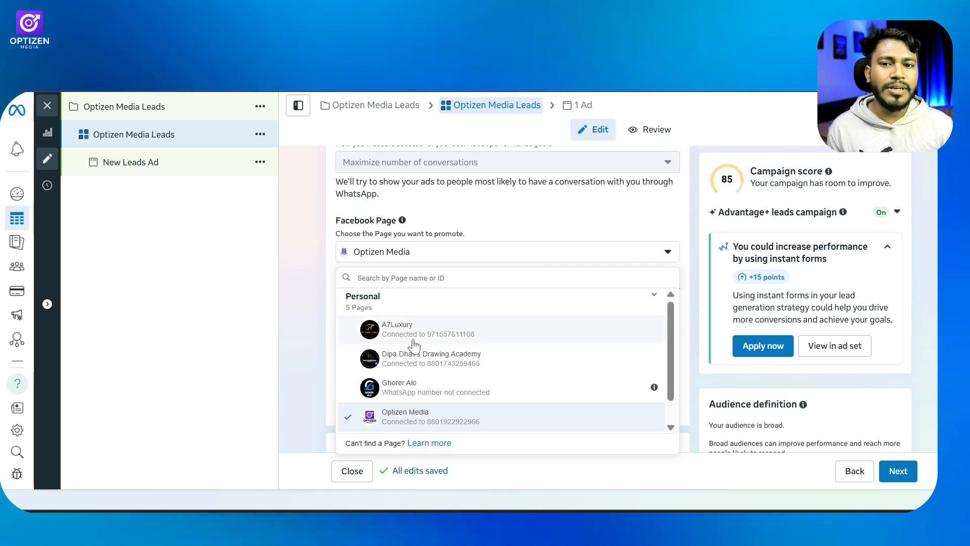
scroll(484, 374, "down", 1)
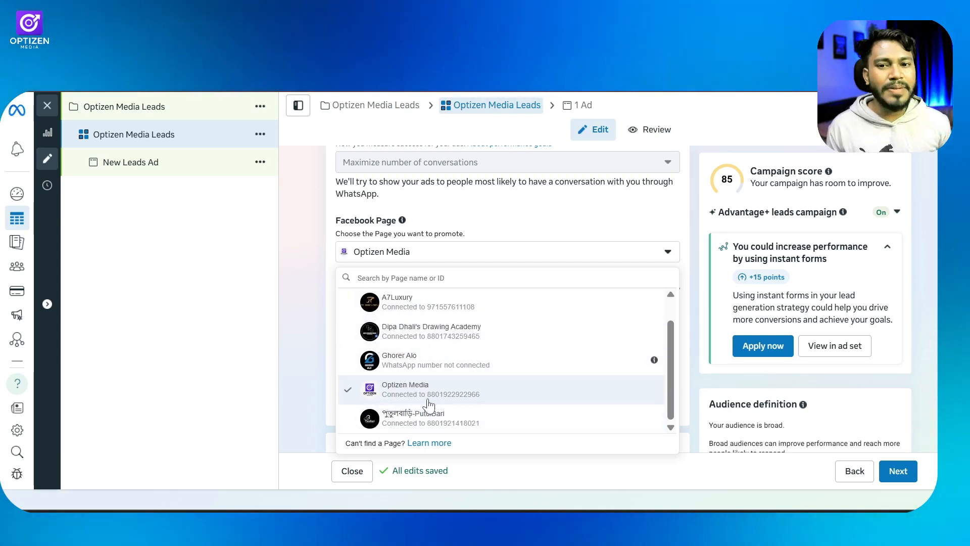
left_click(455, 394)
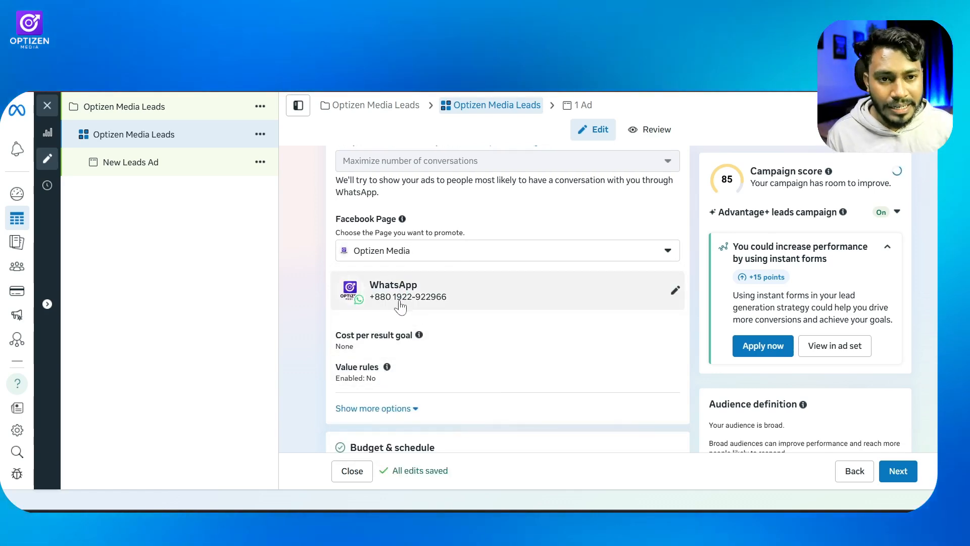
- Examine the ad set's budget, schedule and audience settings, dismissing the audience update notice and the lookalike audience tip
scroll(433, 346, "down", 3)
scroll(465, 377, "down", 2)
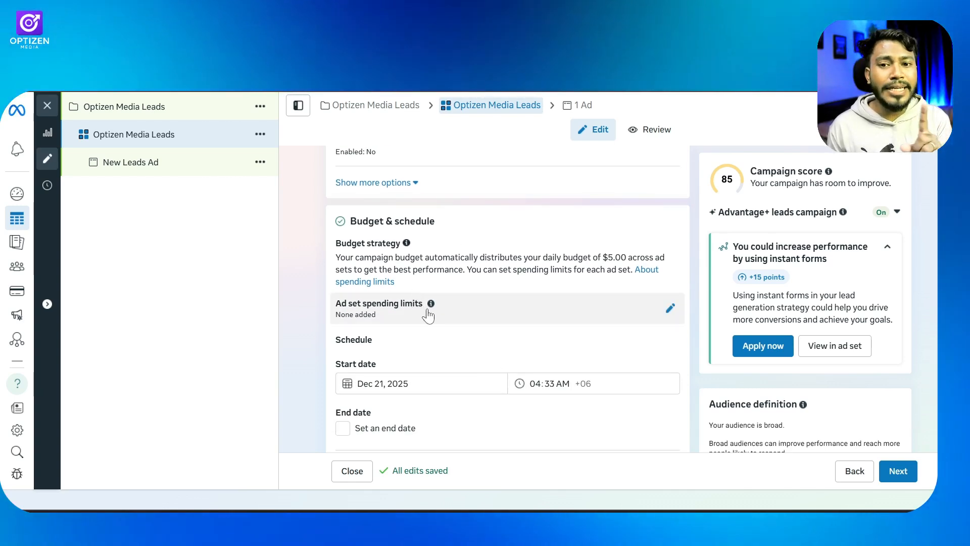
scroll(474, 342, "down", 3)
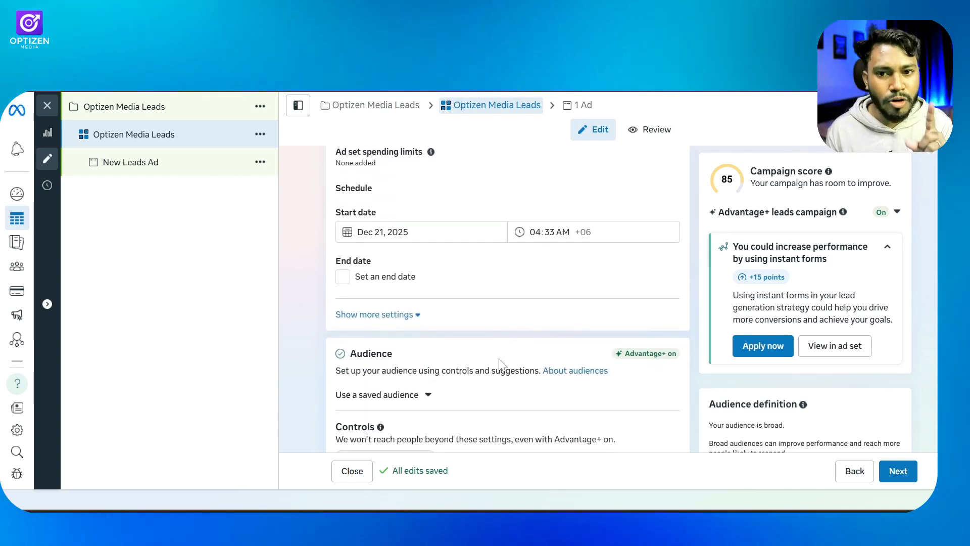
scroll(480, 361, "down", 2)
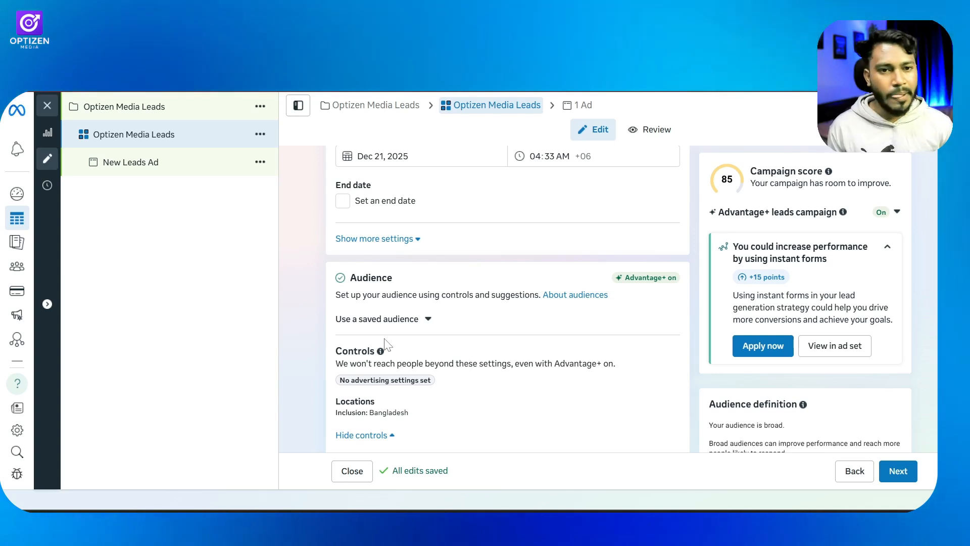
scroll(404, 334, "down", 3)
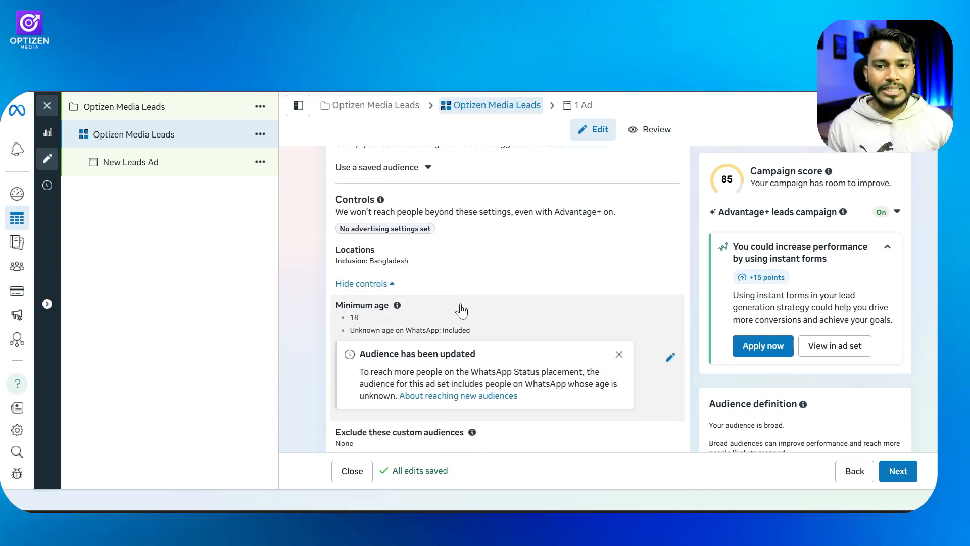
left_click(619, 354)
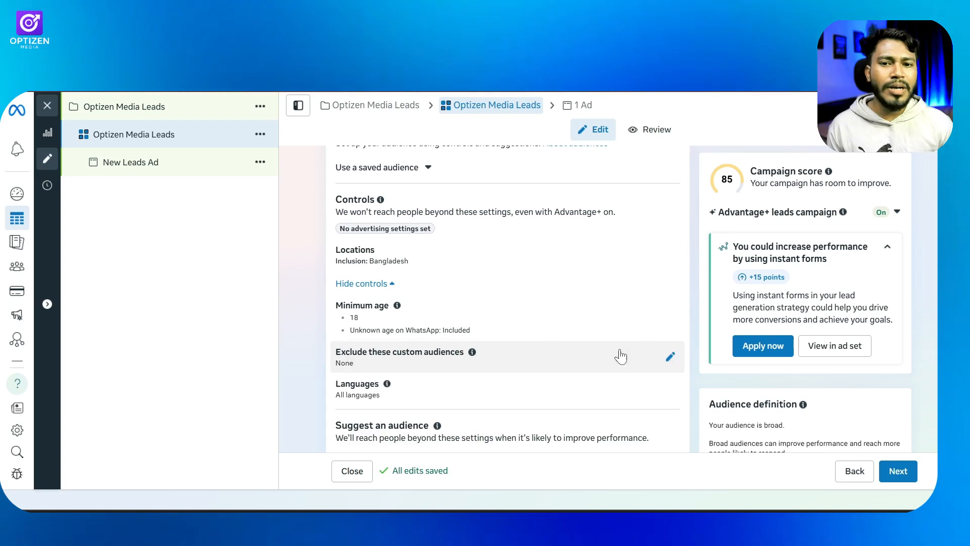
scroll(582, 271, "up", 2)
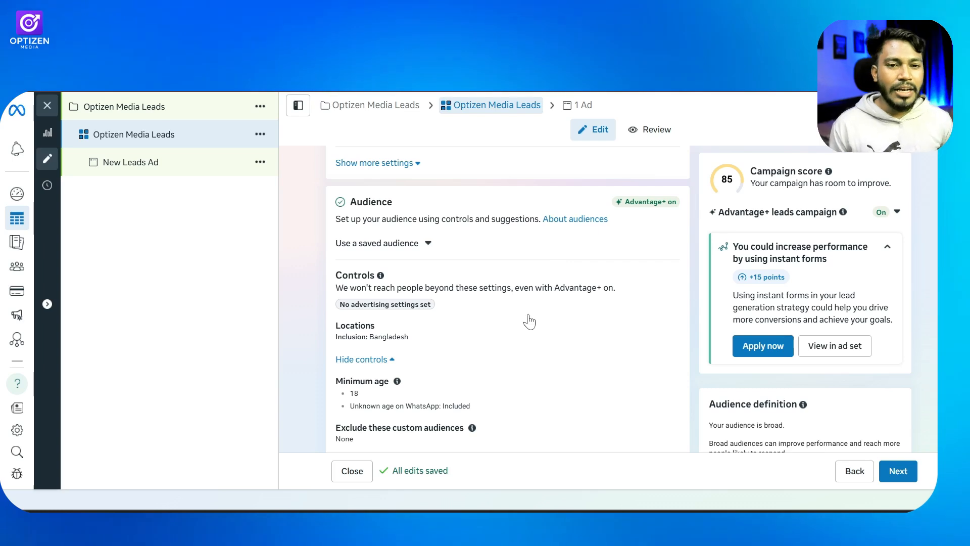
scroll(465, 372, "down", 2)
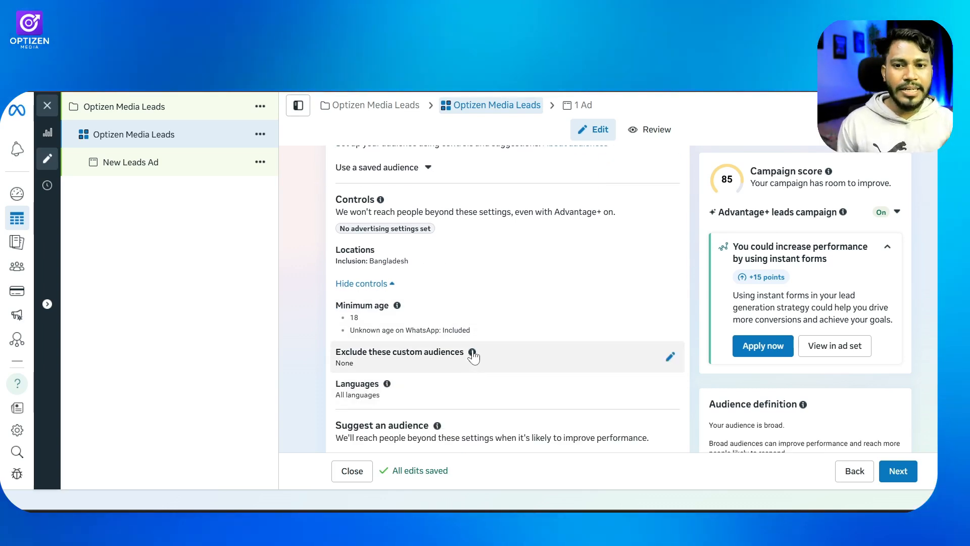
scroll(473, 356, "down", 2)
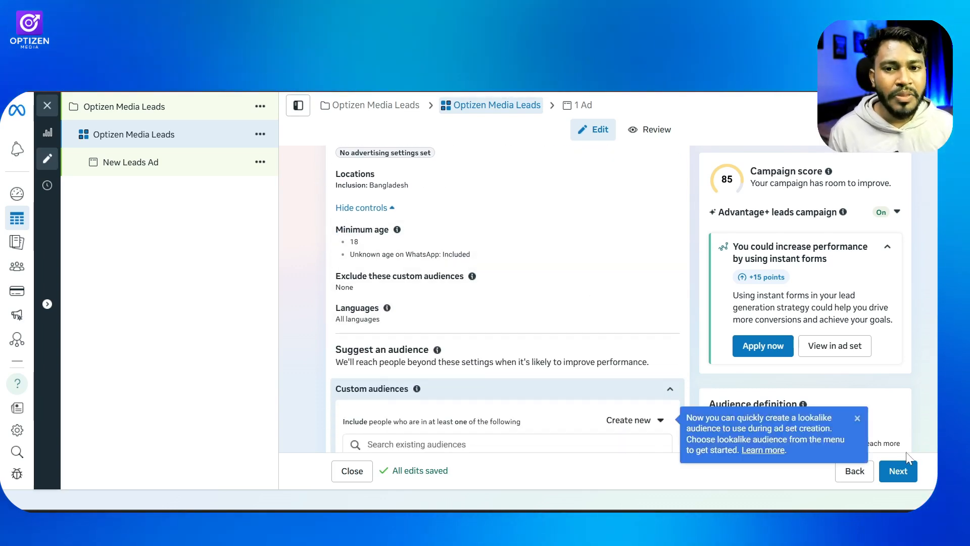
left_click(857, 418)
scroll(487, 309, "down", 2)
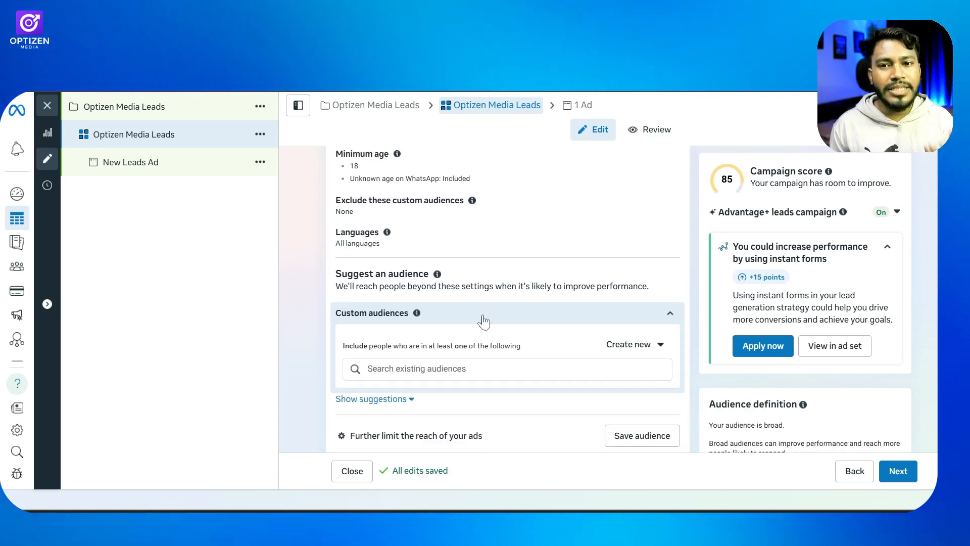
- Expand the additional placement settings and limit the platforms to Facebook by deselecting Audience Network, WhatsApp and Instagram
scroll(576, 298, "down", 2)
scroll(569, 296, "down", 4)
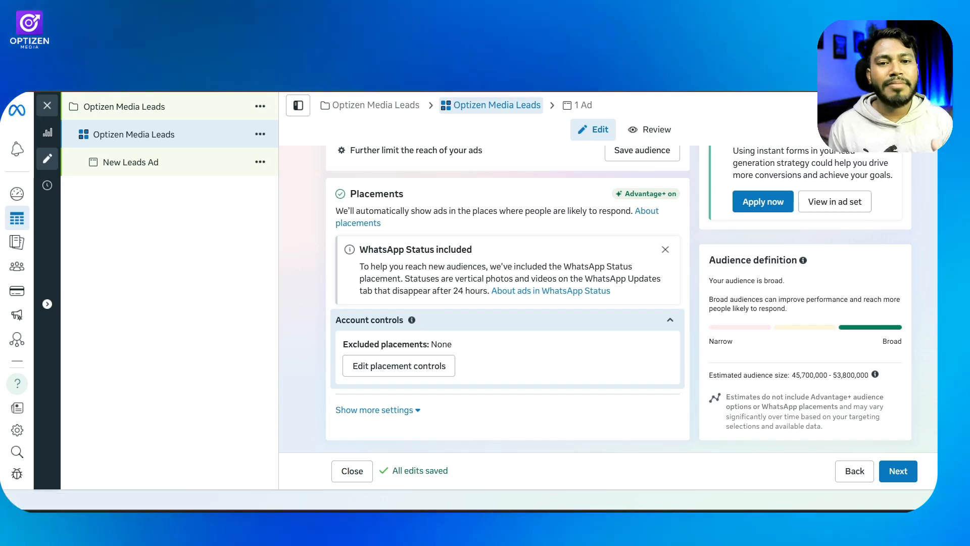
left_click(387, 409)
scroll(568, 319, "down", 3)
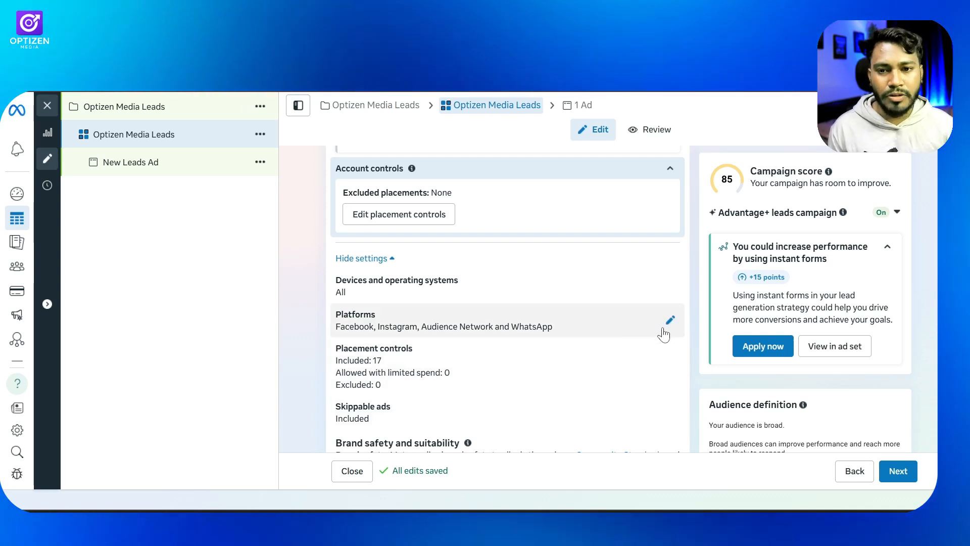
left_click(670, 320)
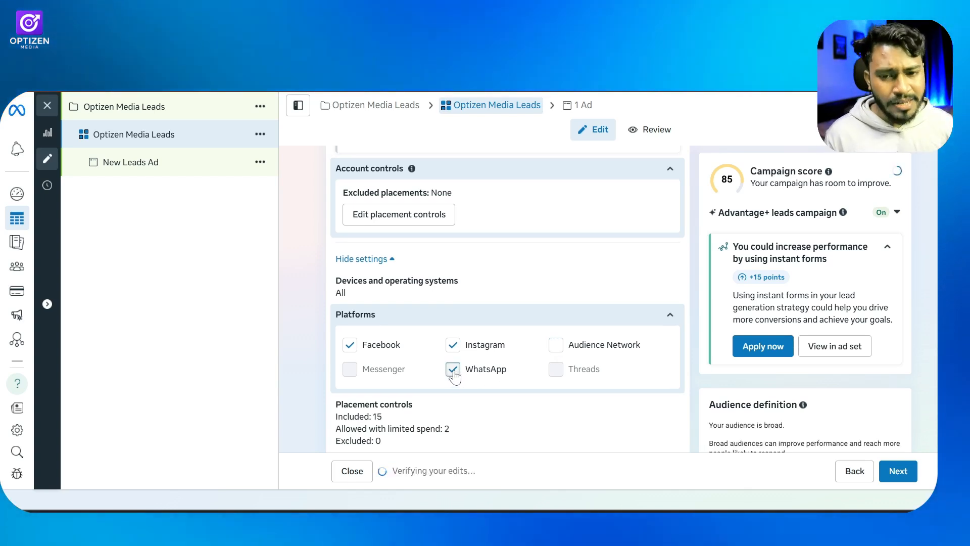
left_click(454, 371)
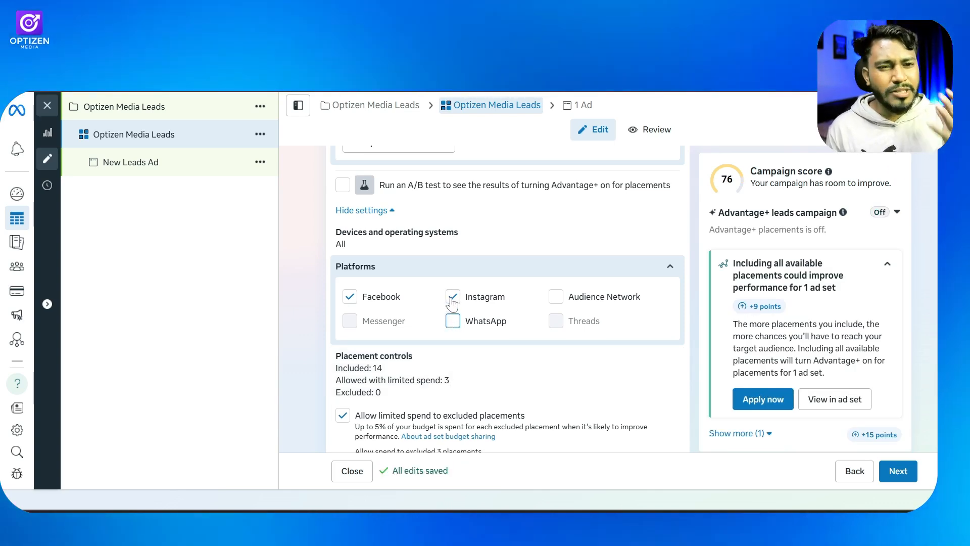
key("space")
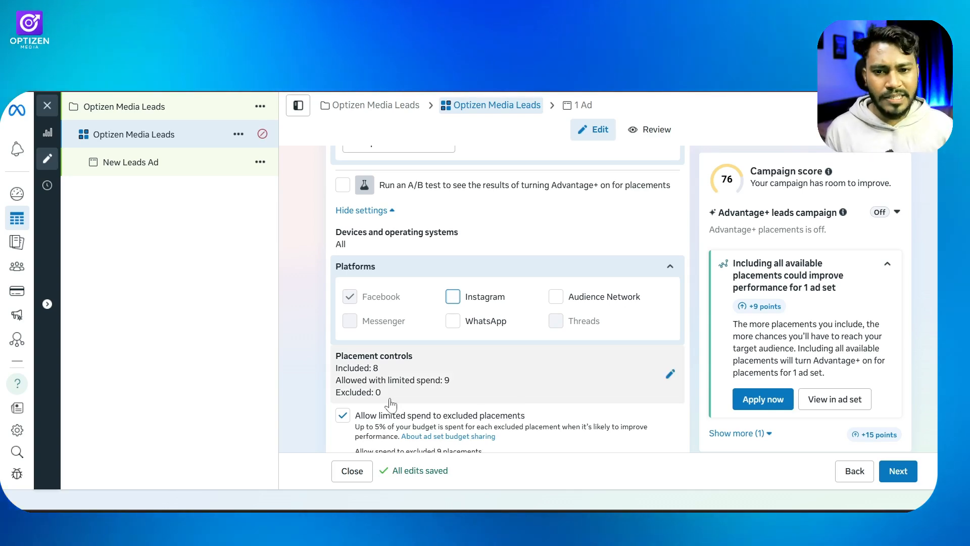
- Examine the ad set's placement controls, limited spend option, brand safety information and inventory filters
scroll(391, 404, "down", 3)
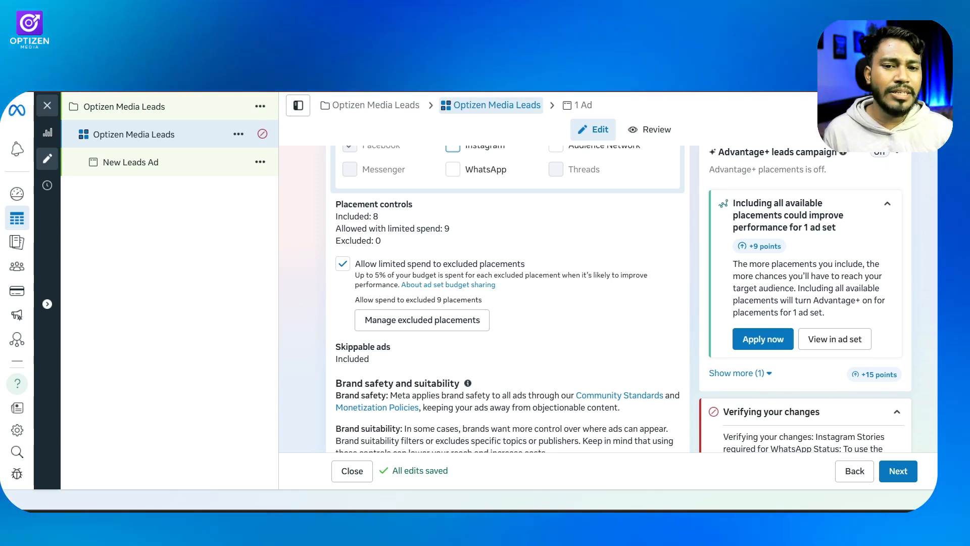
scroll(555, 369, "down", 1)
scroll(558, 366, "down", 2)
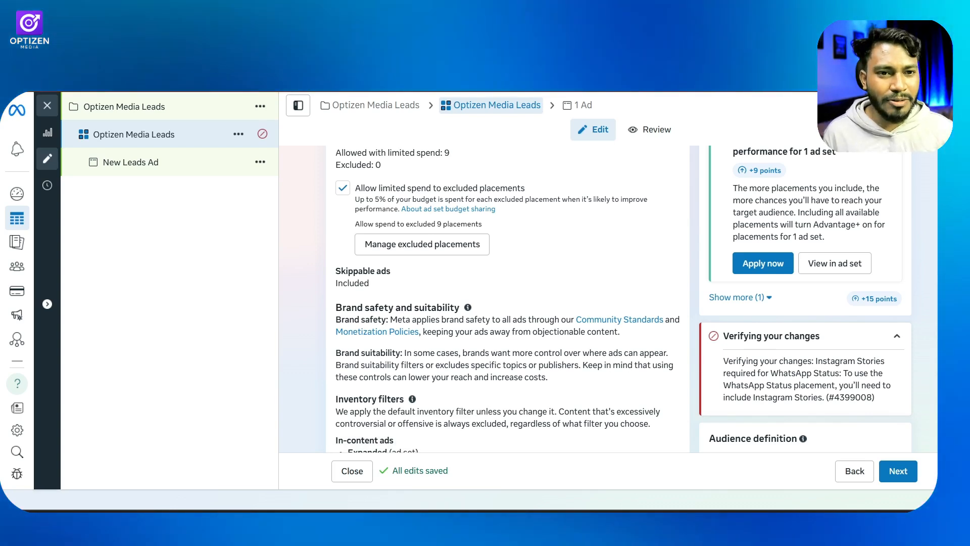
scroll(545, 386, "down", 5)
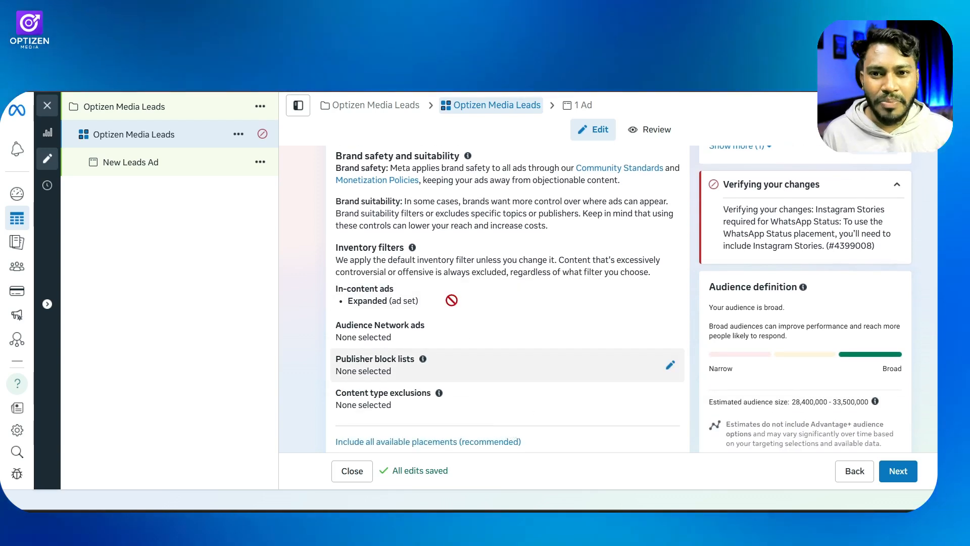
scroll(448, 298, "up", 2)
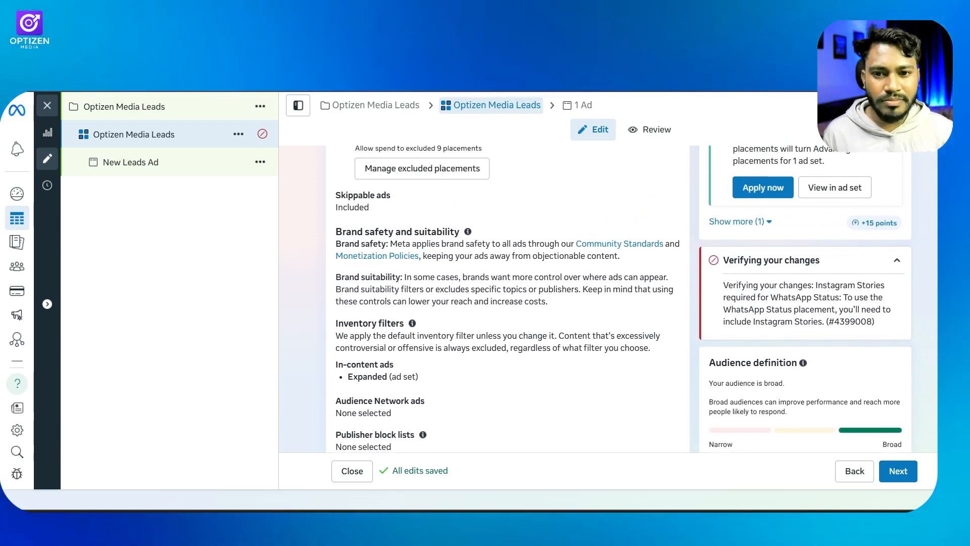
scroll(496, 352, "down", 3)
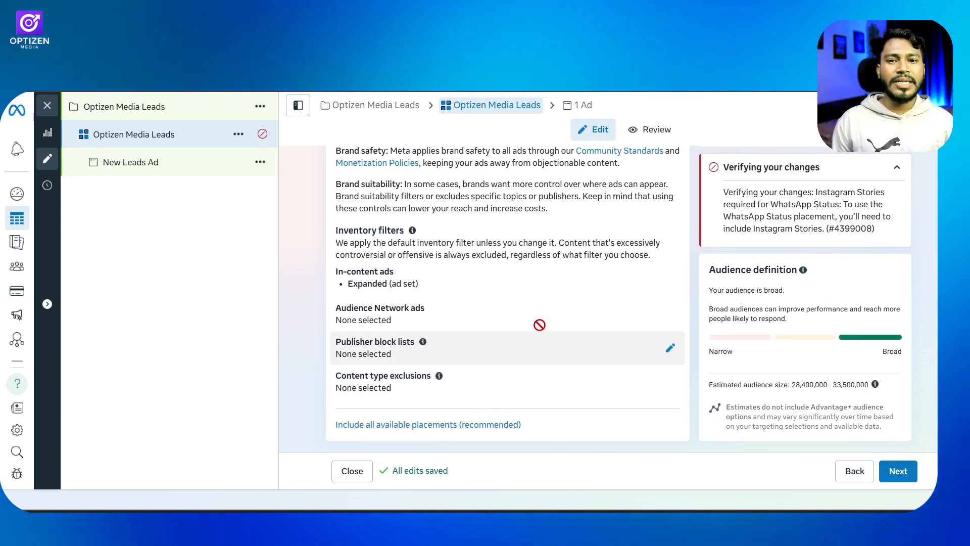
scroll(479, 320, "up", 5)
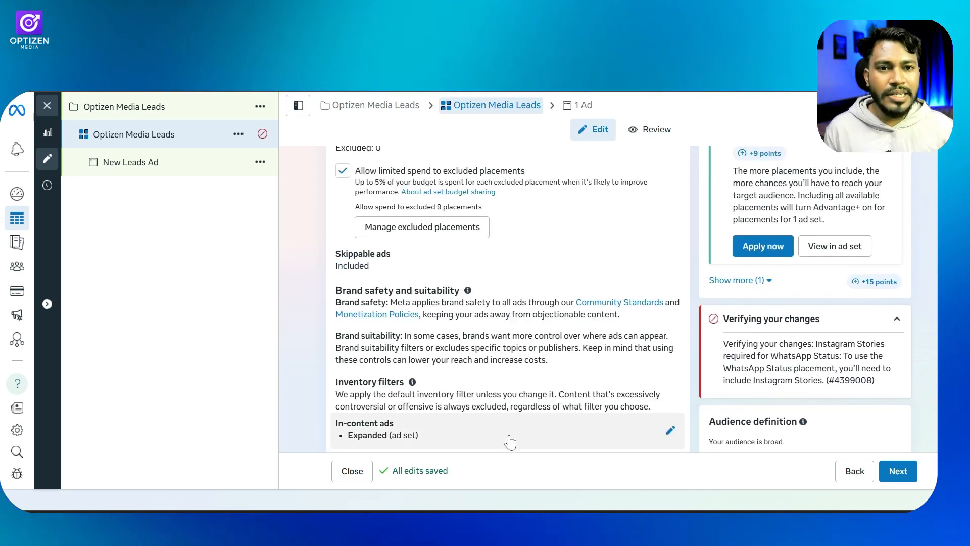
- Expand the skippable ads setting to review its exclusion option for in-stream reels, and proceed to the ad settings
left_click(450, 269)
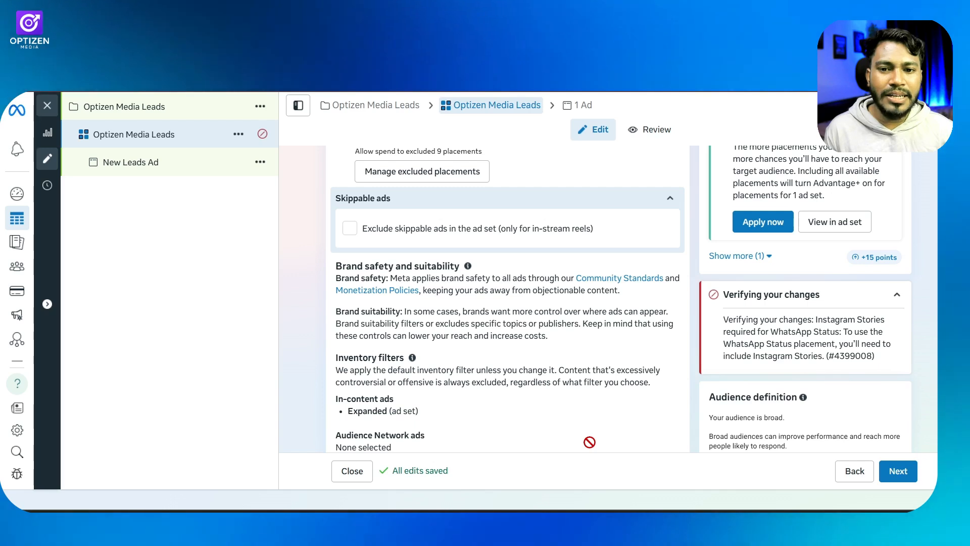
scroll(586, 442, "down", 3)
scroll(586, 445, "up", 3)
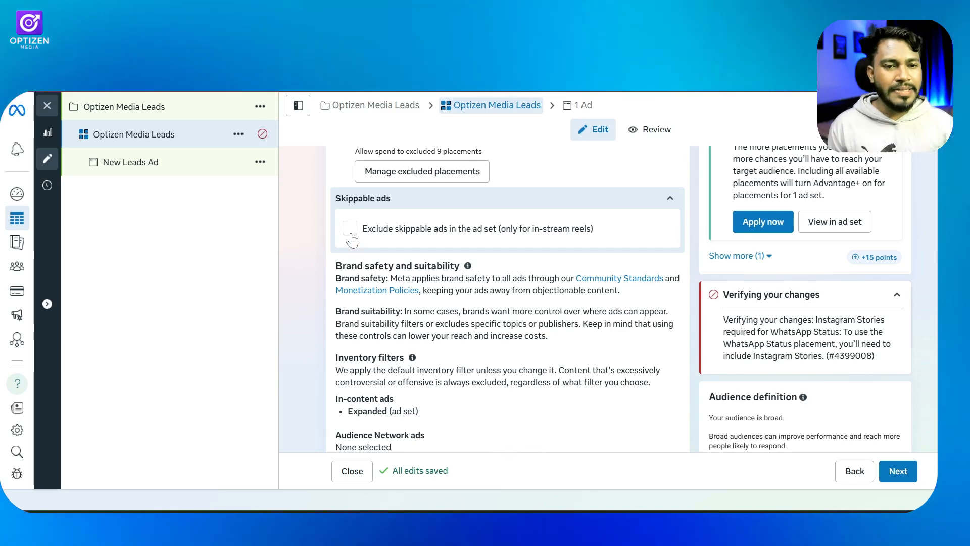
scroll(542, 419, "down", 3)
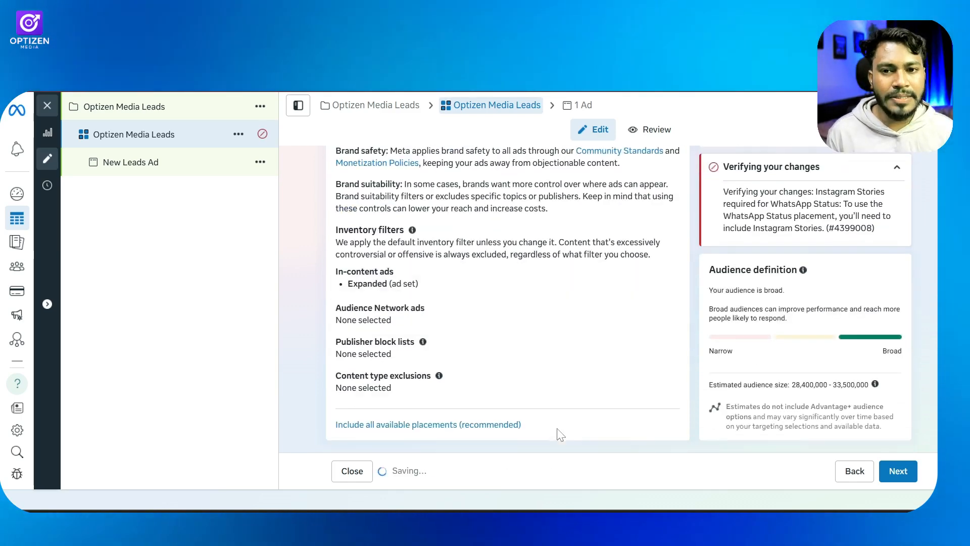
left_click(899, 473)
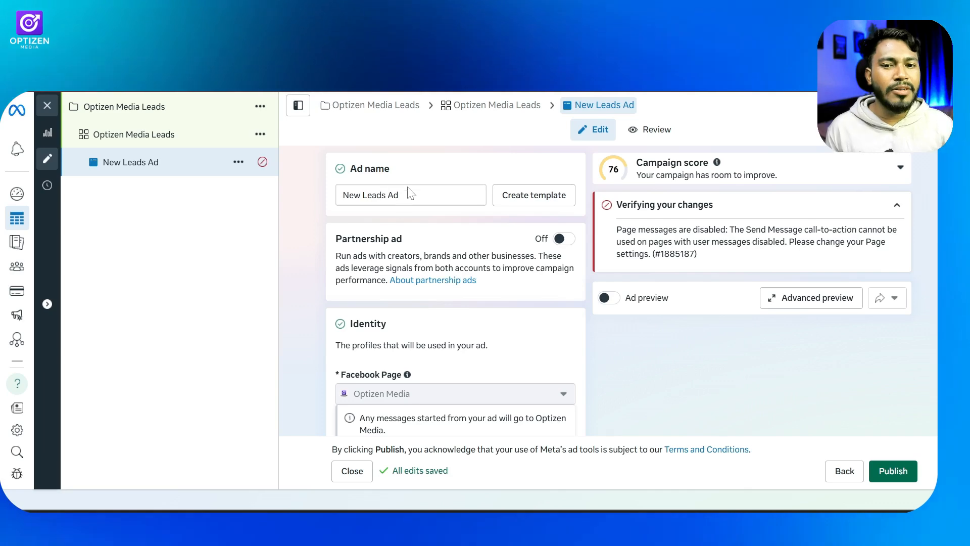
- Rename the ad as Optizen Media Leads, reusing the name from the clipboard history
left_click(410, 195)
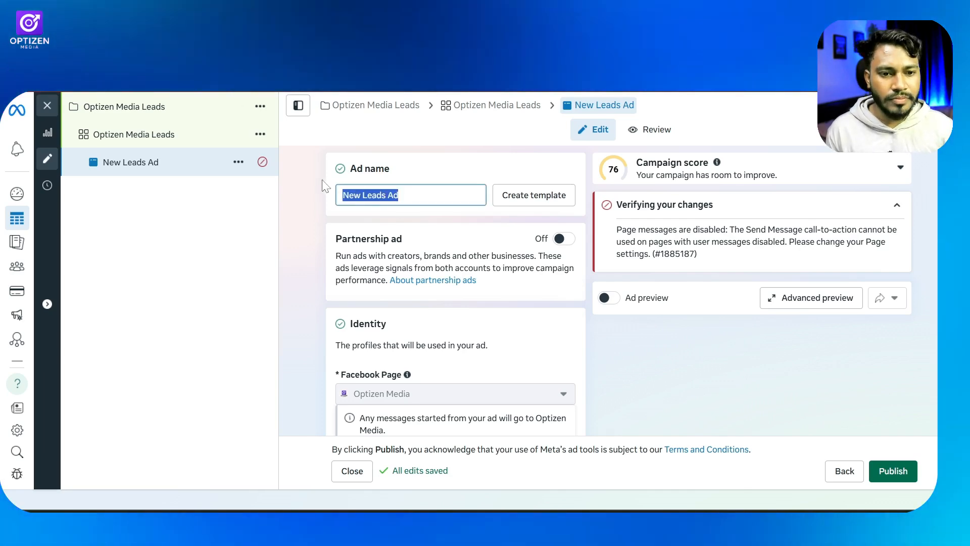
key("super+v")
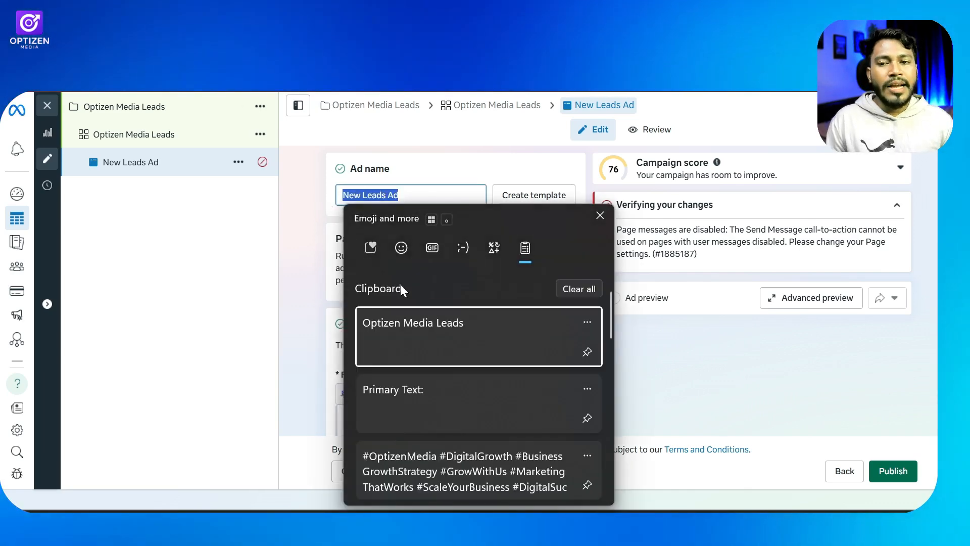
left_click(435, 338)
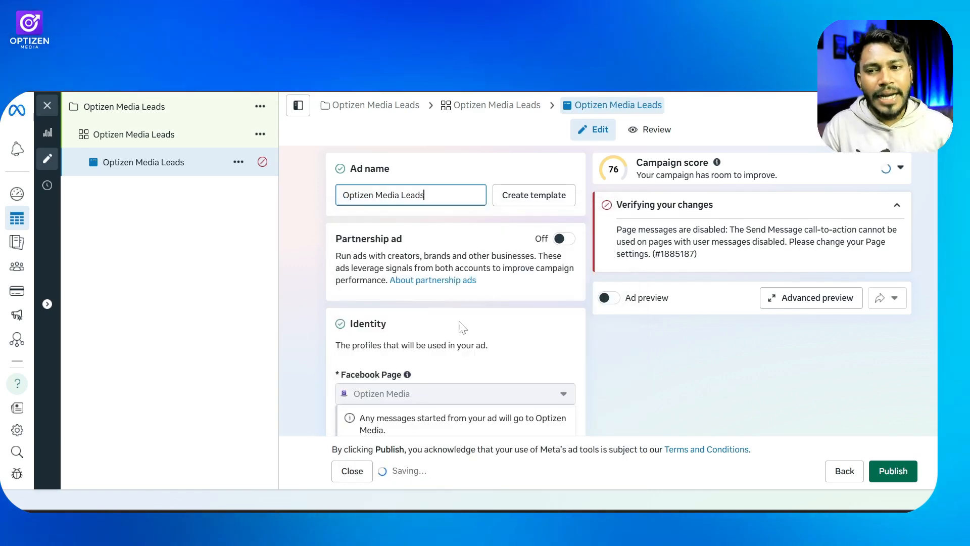
- Review the ad's identity and ad setup options, and collapse the details of the verification error
scroll(461, 299, "down", 2)
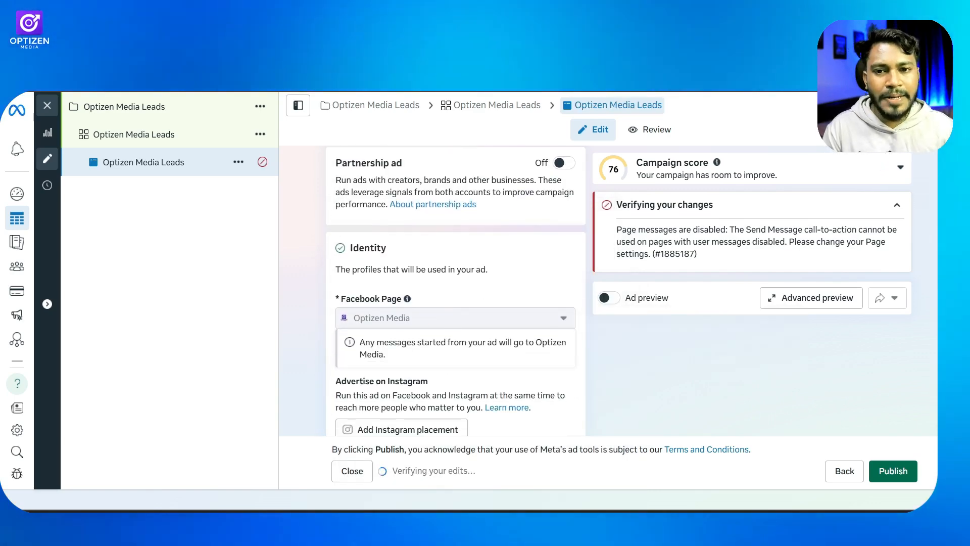
scroll(415, 359, "down", 1)
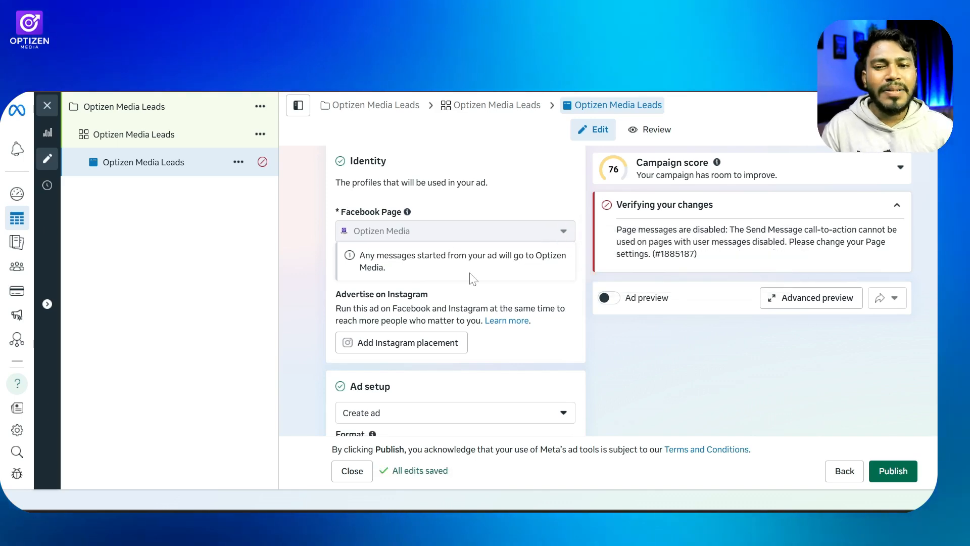
scroll(475, 277, "down", 3)
scroll(379, 201, "up", 1)
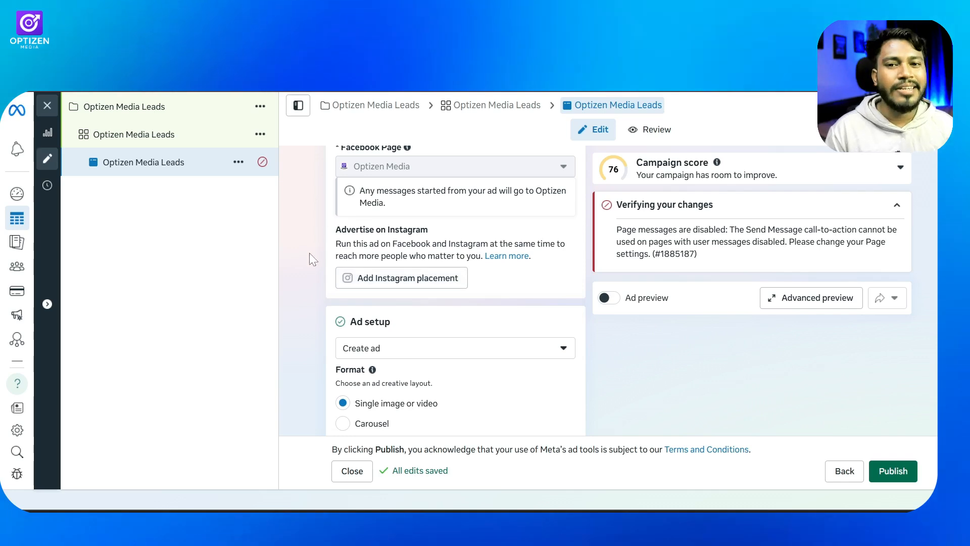
scroll(495, 299, "down", 1)
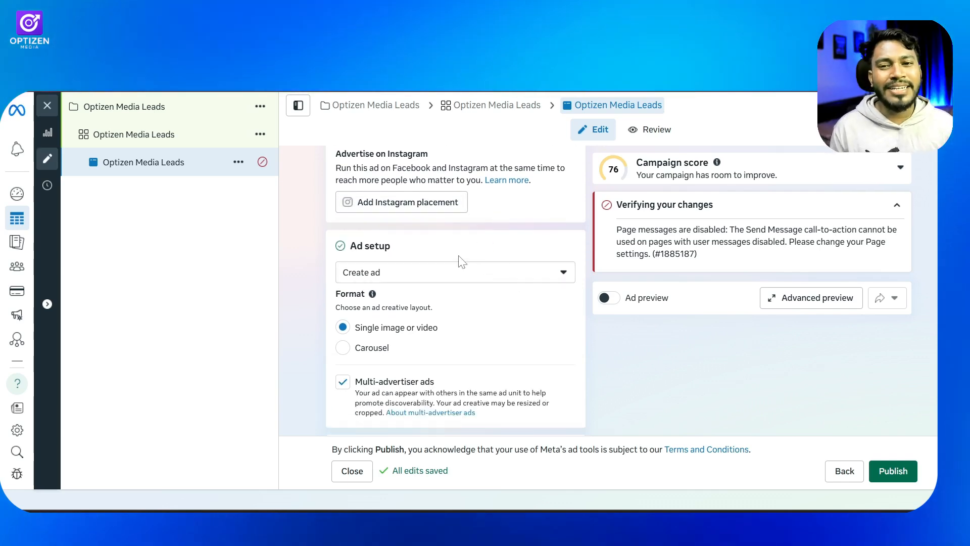
scroll(461, 261, "down", 1)
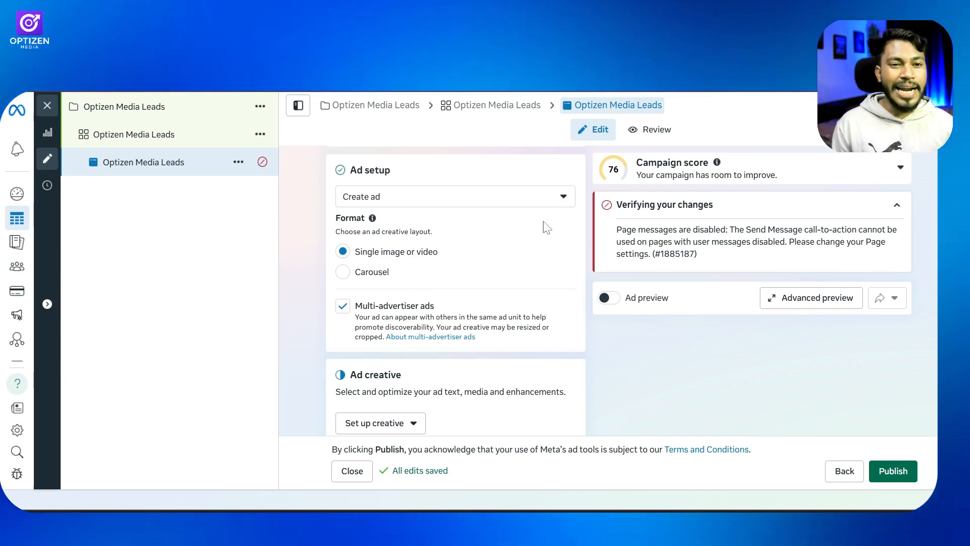
left_click(897, 205)
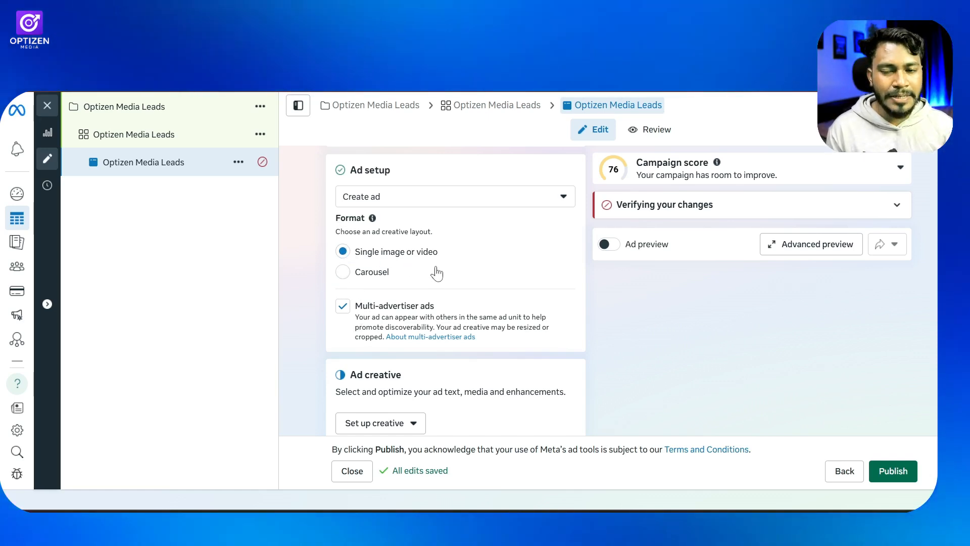
- Set up an image ad creative using the square "Still Struggling To Generate Sales Online?" account image, and proceed to cropping
scroll(444, 272, "down", 2)
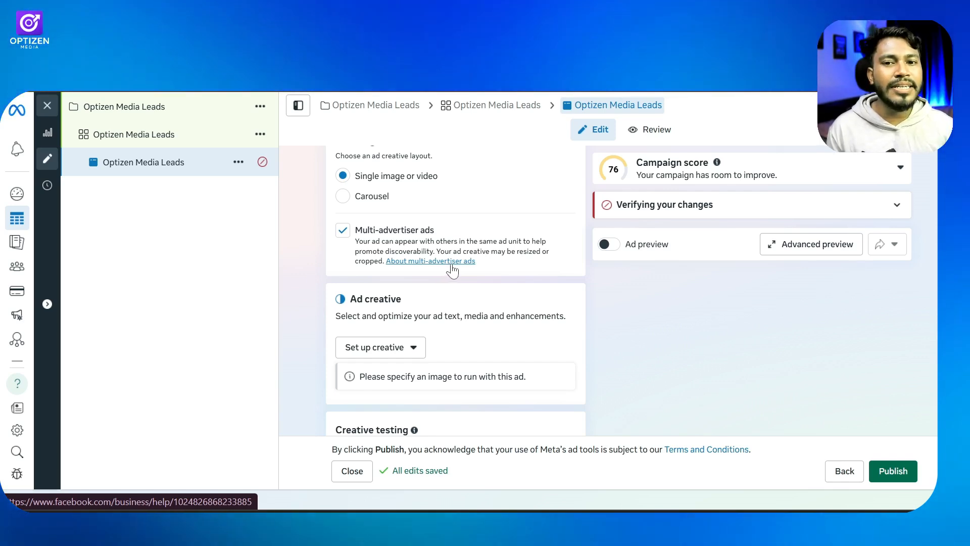
left_click(377, 349)
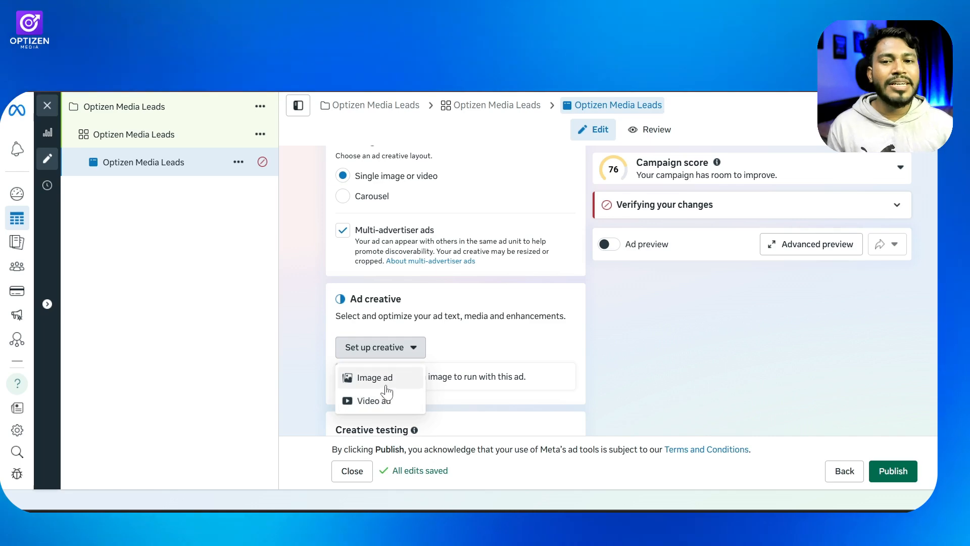
left_click(386, 388)
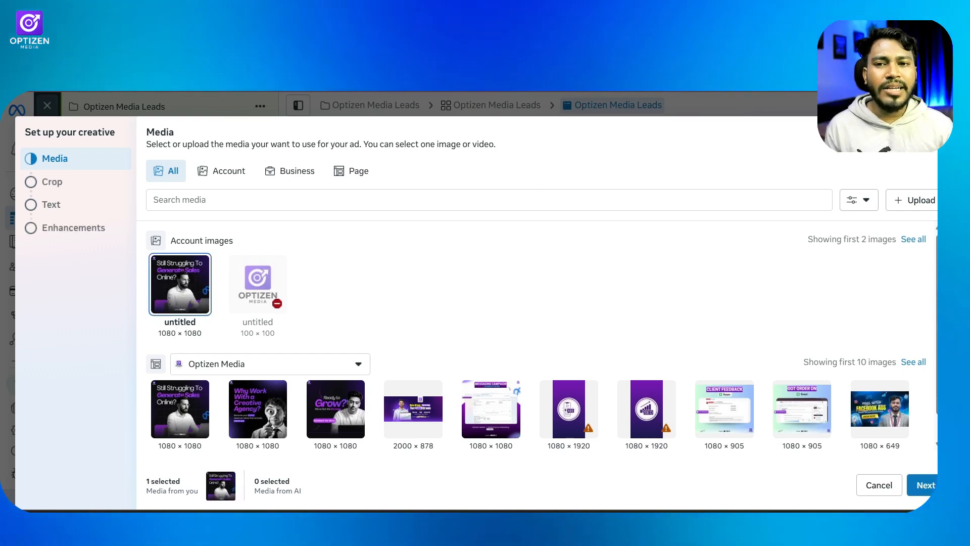
left_click(920, 489)
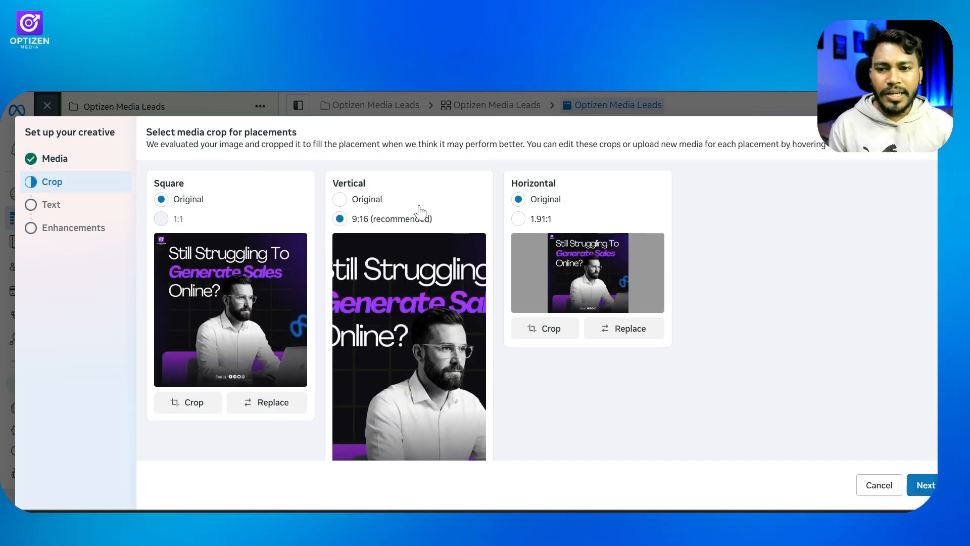
- Set the vertical placement crop to Original, check its preview, and proceed to the ad text
left_click(339, 198)
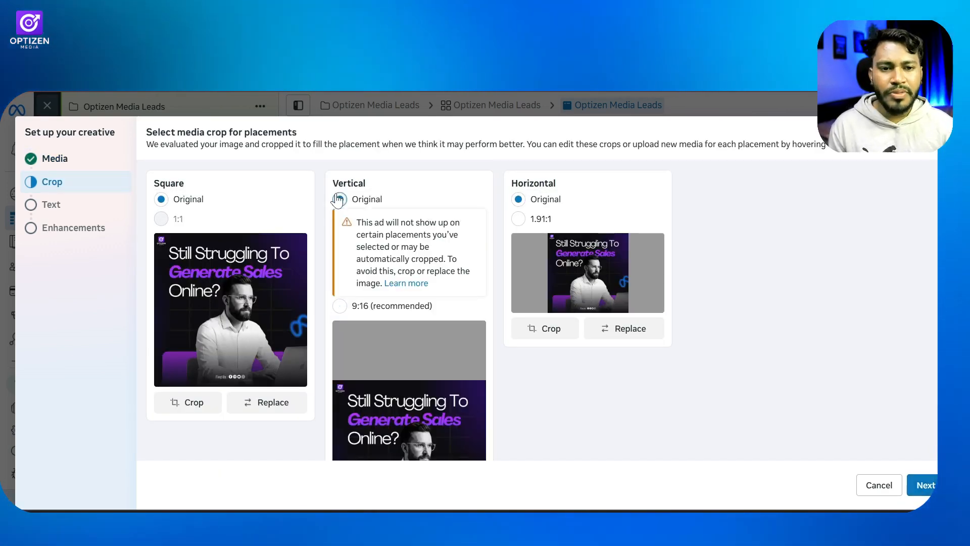
scroll(435, 383, "down", 3)
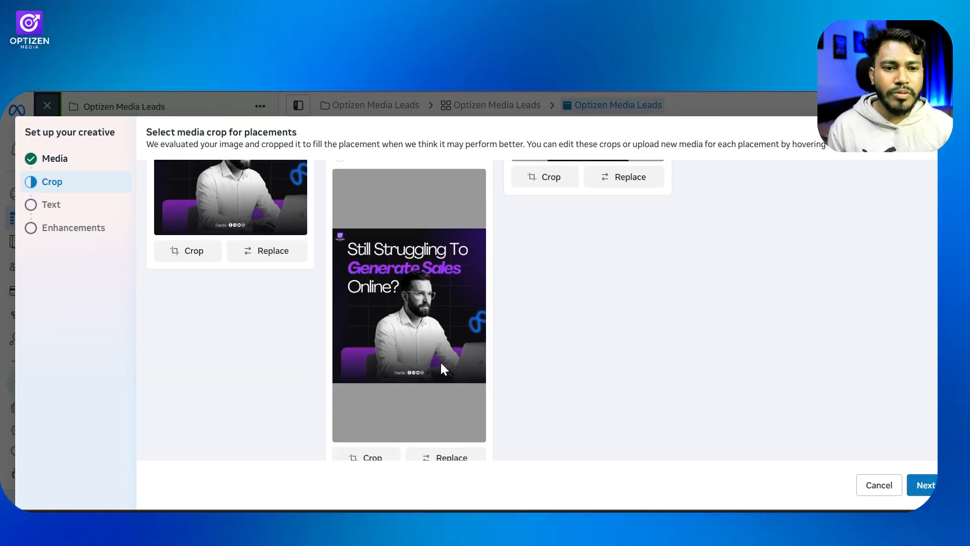
scroll(440, 361, "up", 3)
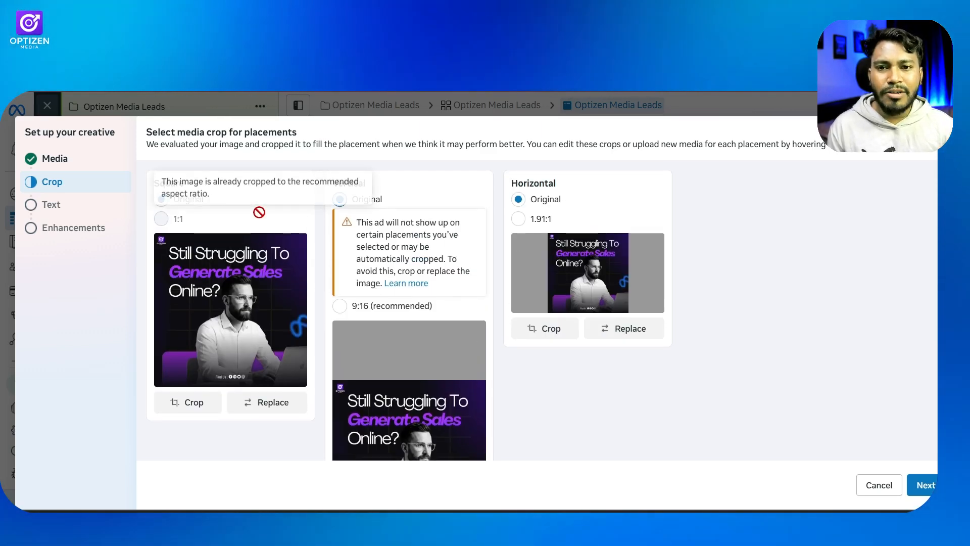
scroll(684, 277, "down", 3)
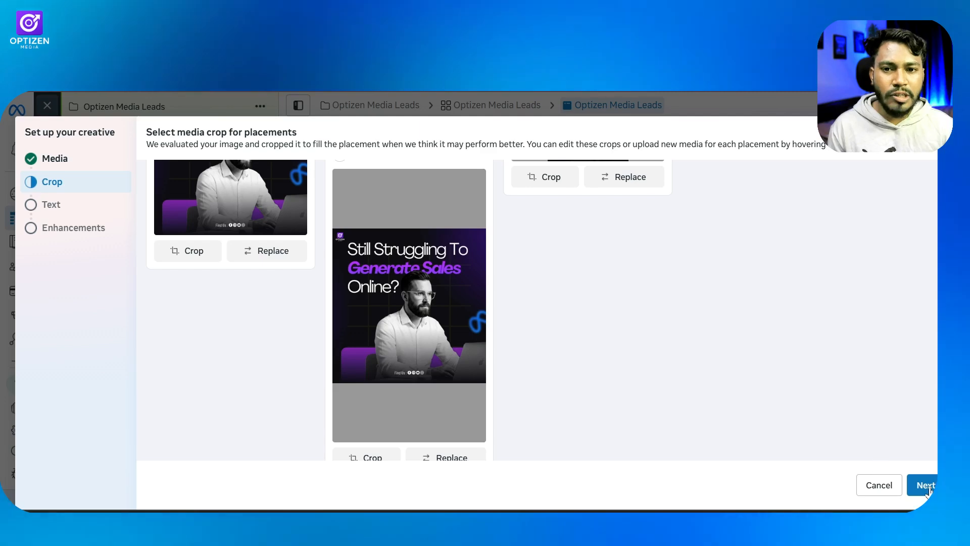
left_click(926, 486)
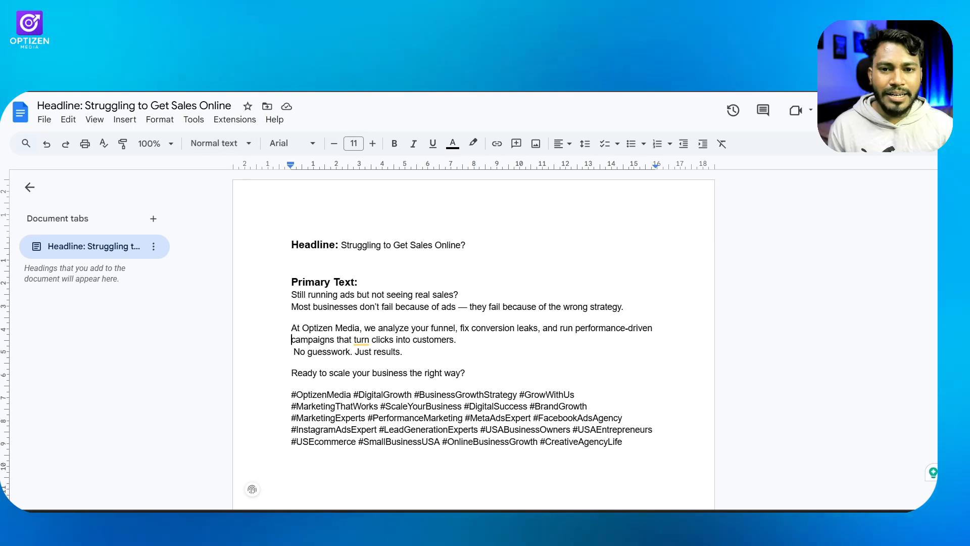
- Switch to the Google Docs ad copy and copy the full primary text with hashtags, and the headline separately
left_click_drag(292, 294, 626, 442)
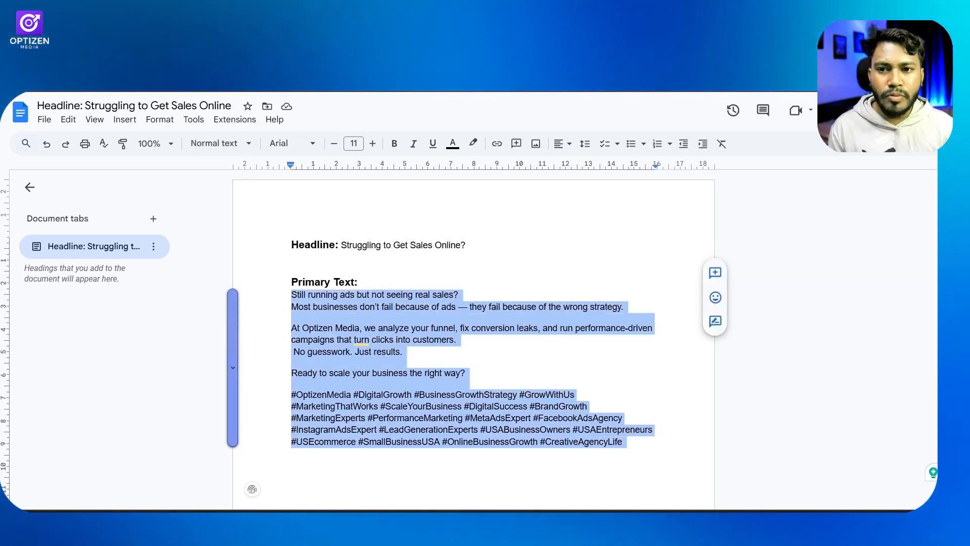
left_click_drag(341, 245, 470, 267)
key("super+c")
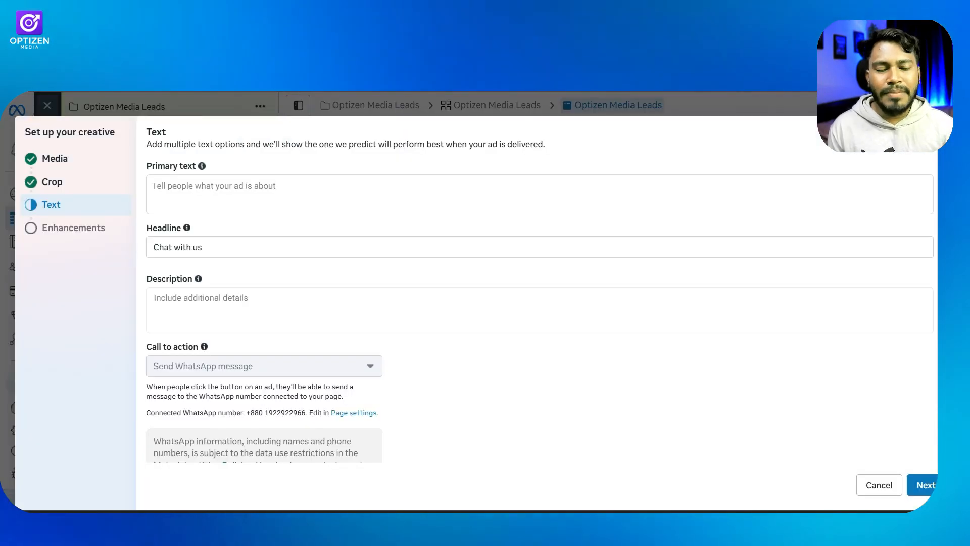
- Switch back to the Meta ad text and insert the copied primary text with its hashtags from the clipboard history
left_click(212, 202)
key("super+v")
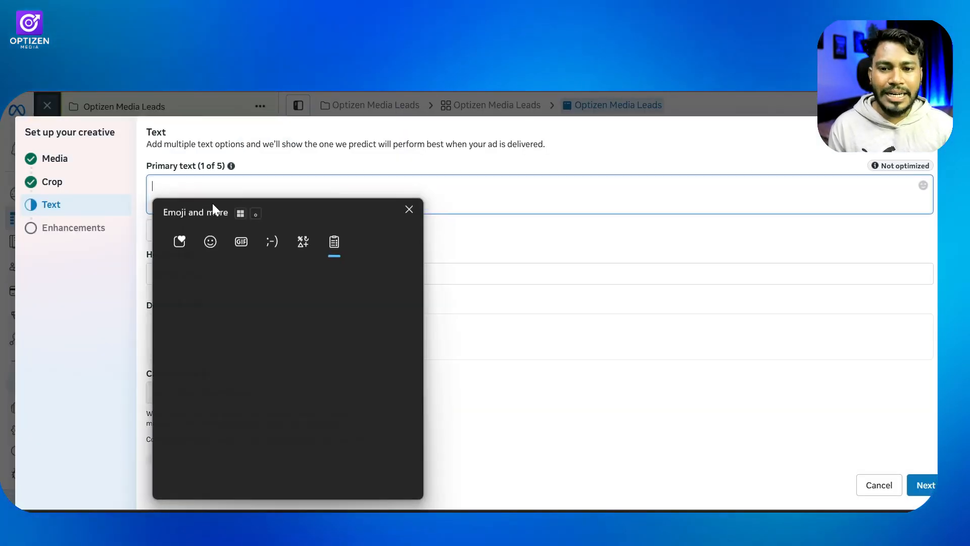
left_click(273, 404)
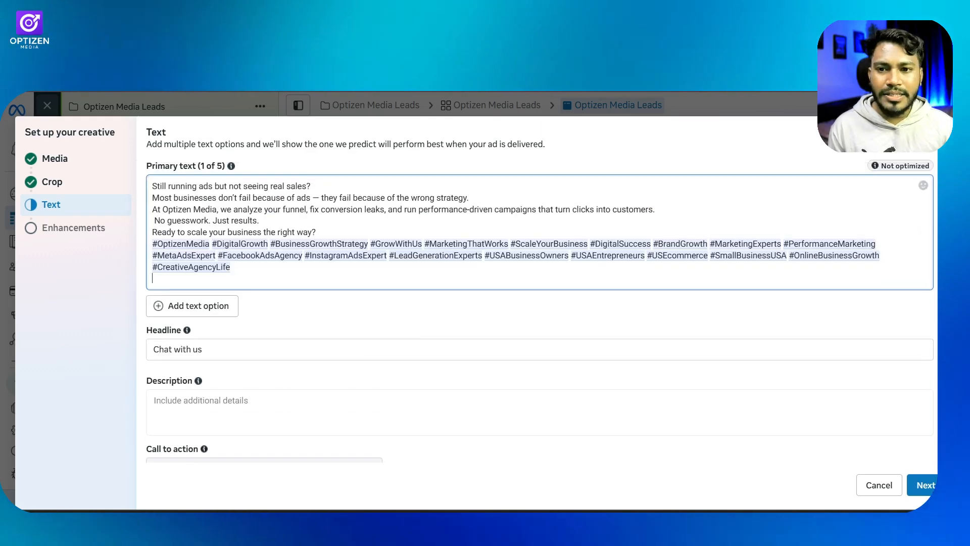
- Replace the ad headline with "Struggling to Get Sales Online?" from the clipboard history
left_click(184, 349)
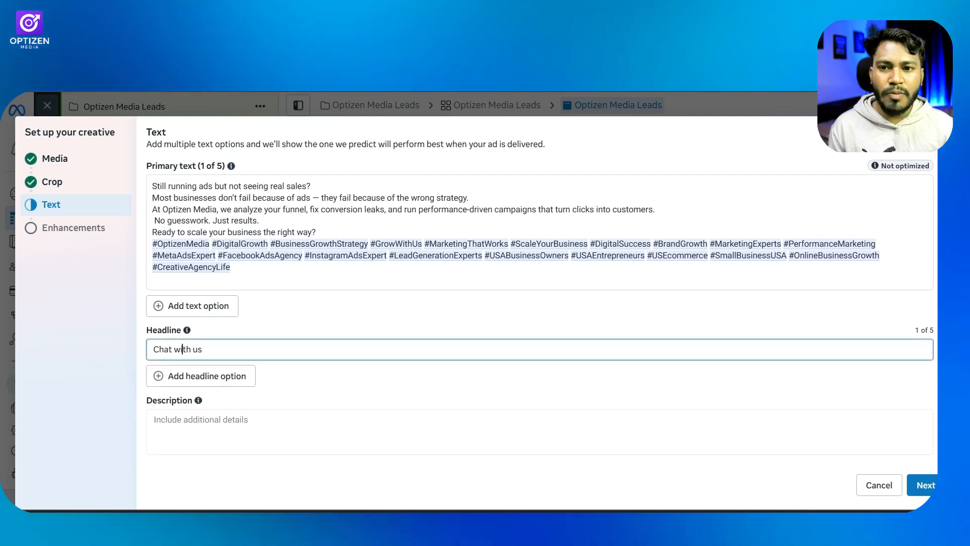
key("ctrl+a")
key("super+v")
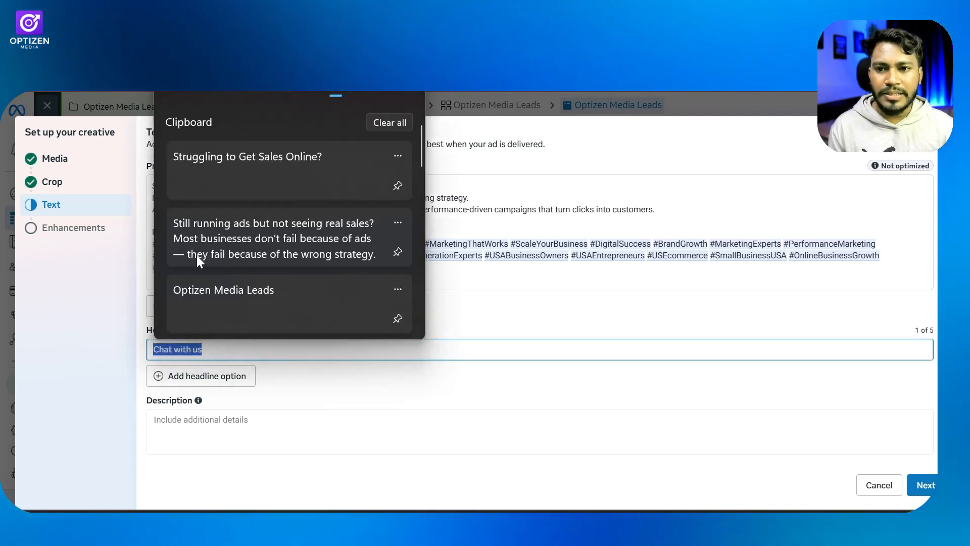
left_click(224, 174)
scroll(298, 333, "down", 2)
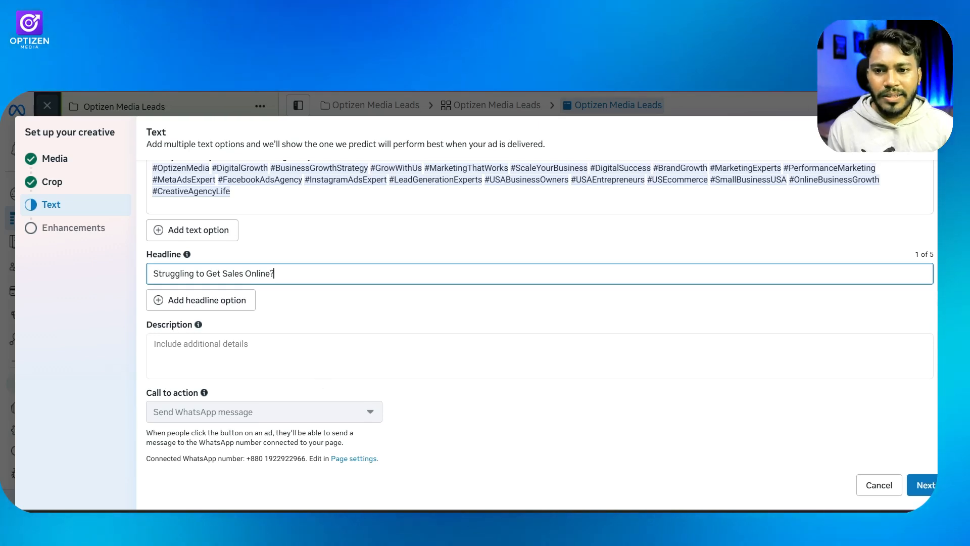
- Leave the description empty, review the call to action and WhatsApp information, and proceed to the creative enhancements
left_click(566, 337)
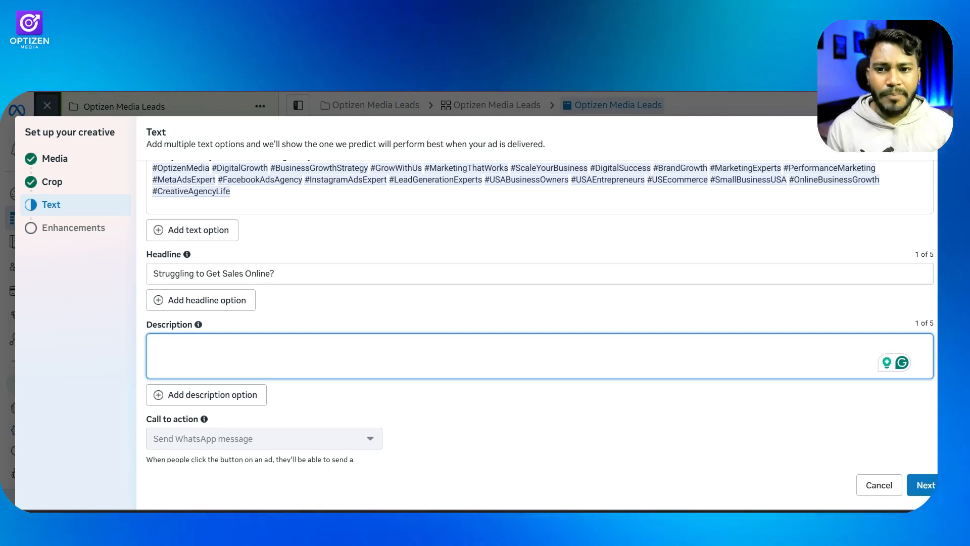
scroll(348, 260, "down", 2)
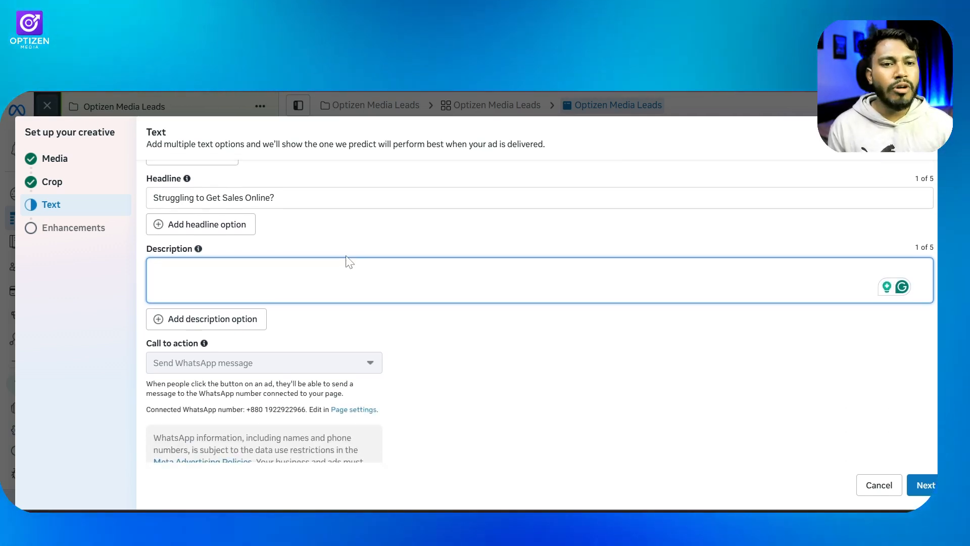
left_click_drag(140, 341, 216, 349)
left_click(364, 339)
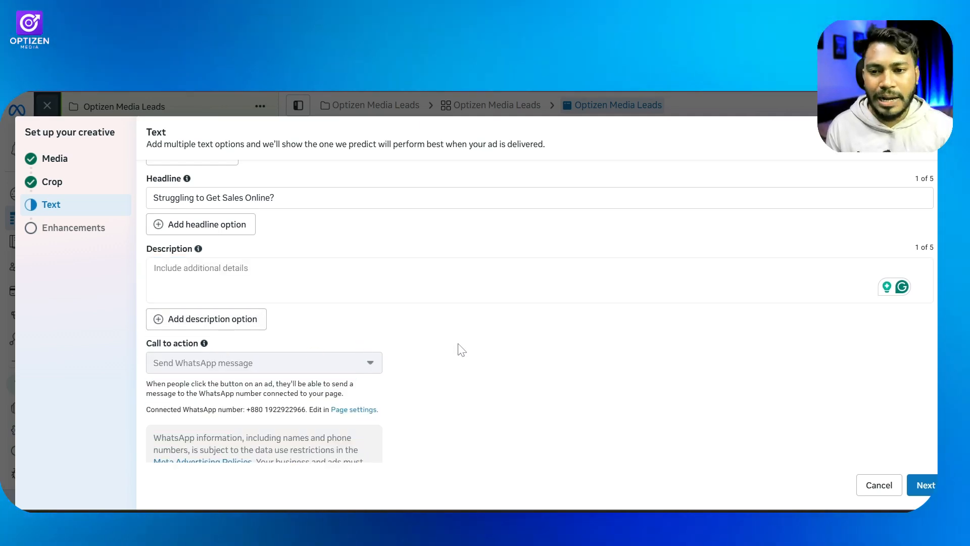
scroll(460, 349, "down", 3)
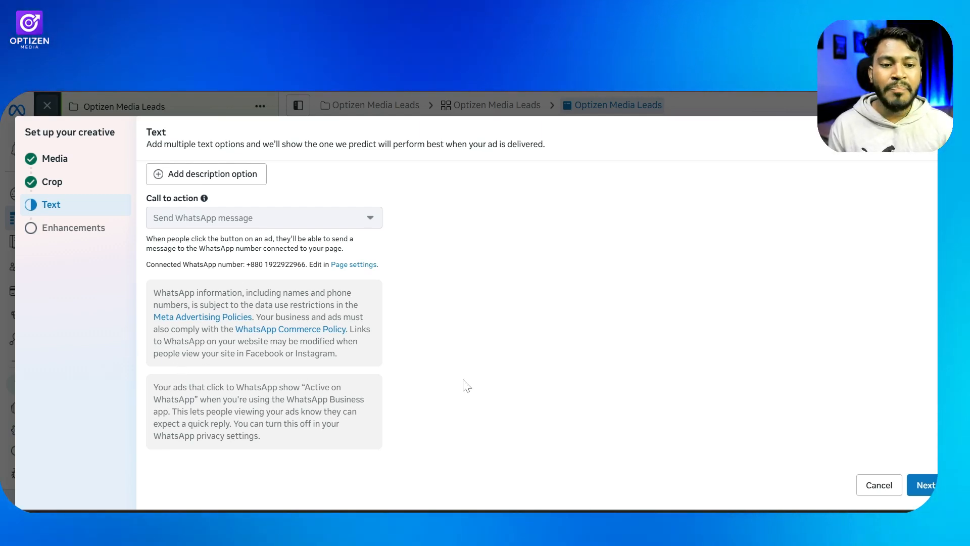
left_click(920, 495)
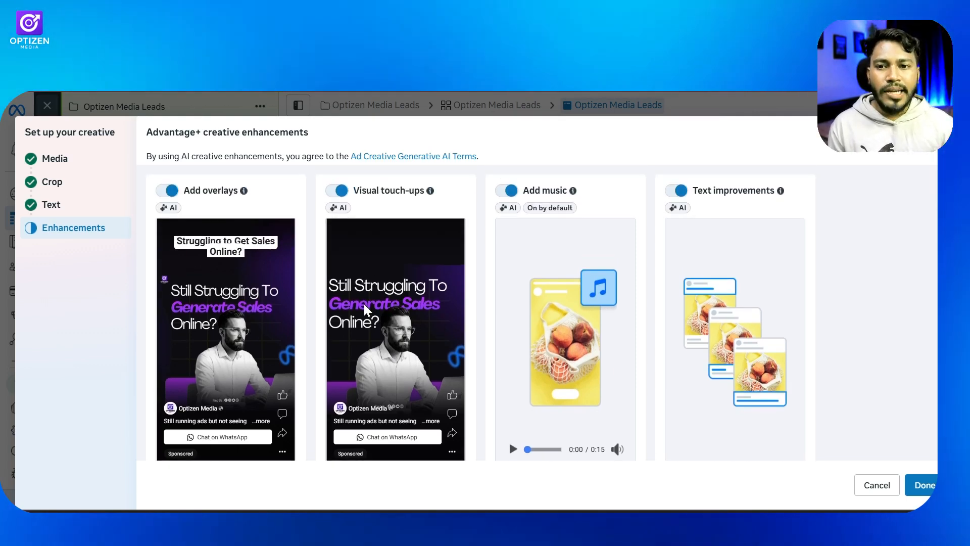
- Review the Advantage+ creative enhancements, keep them all enabled, and finish the creative setup
scroll(356, 298, "down", 10)
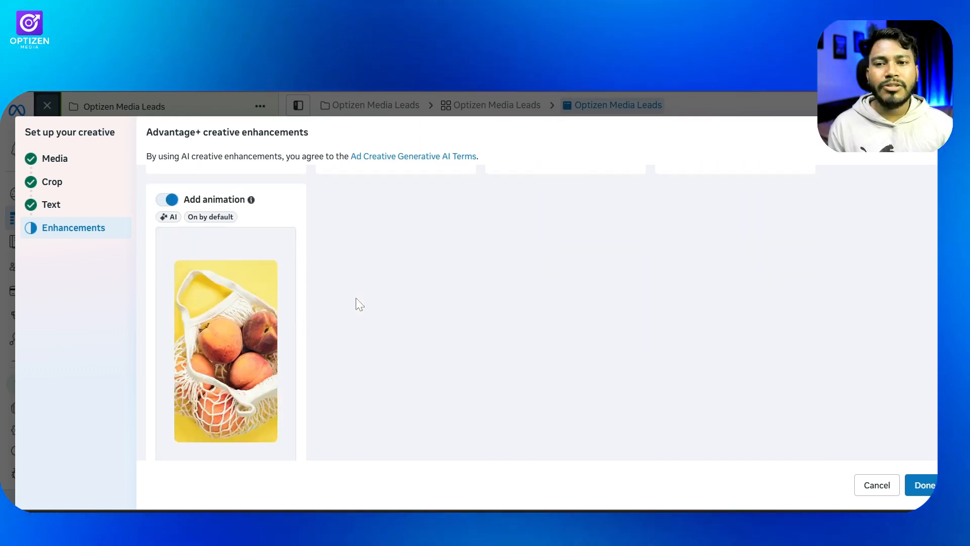
scroll(344, 303, "down", 3)
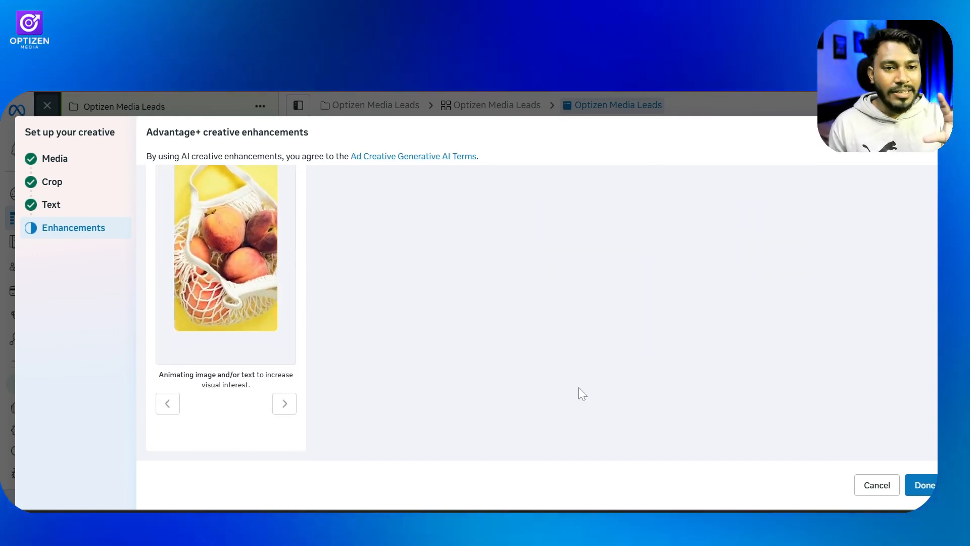
scroll(757, 314, "up", 12)
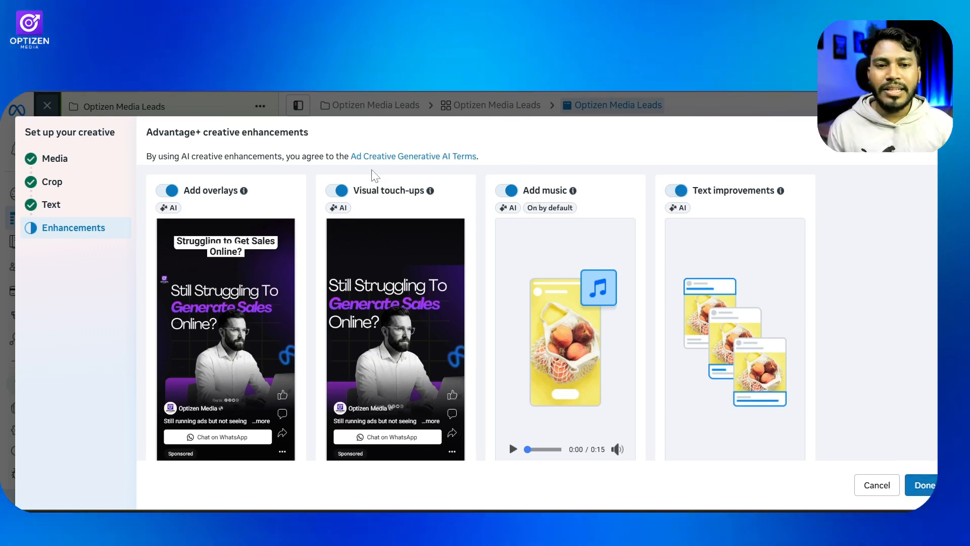
scroll(485, 298, "down", 6)
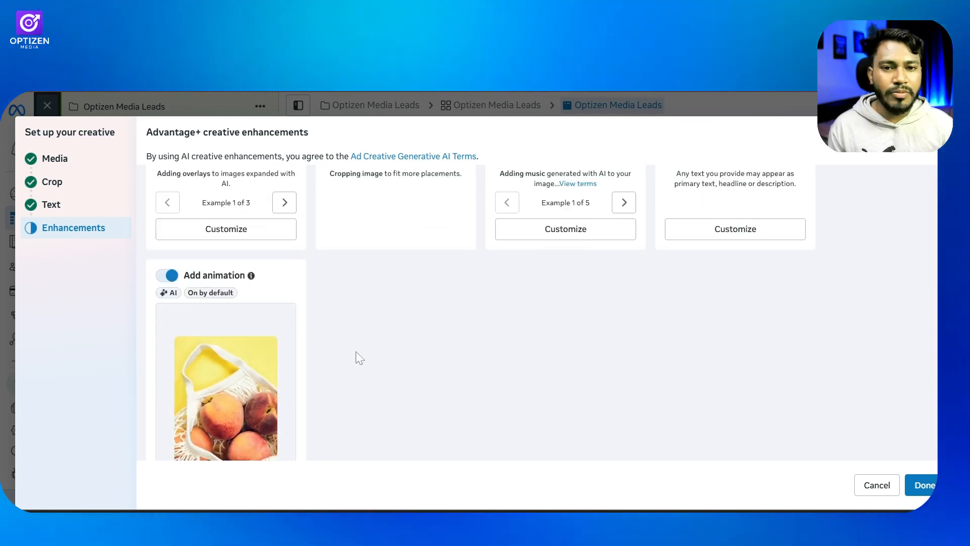
scroll(355, 357, "down", 2)
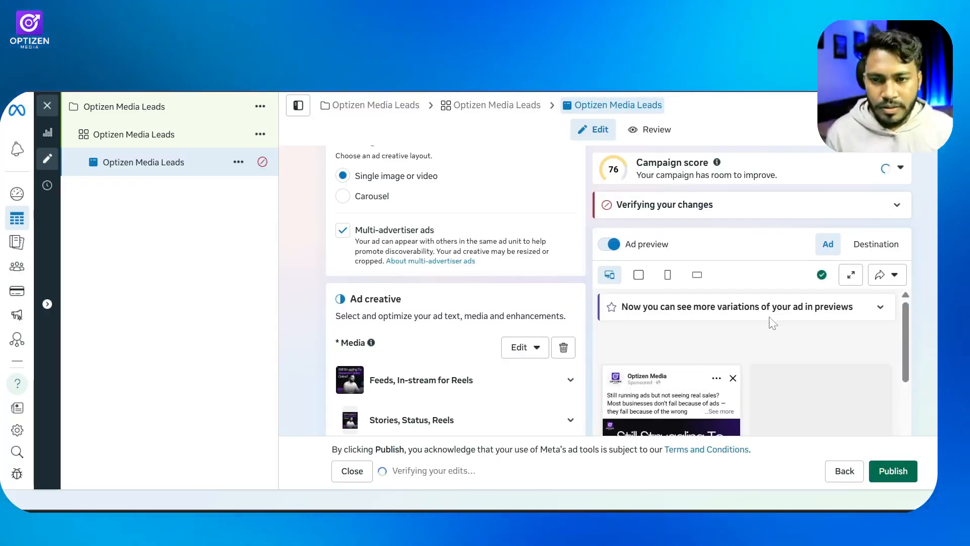
- Open the advanced preview and examine how the ad appears across the Facebook placements and the placement format templates
left_click(852, 278)
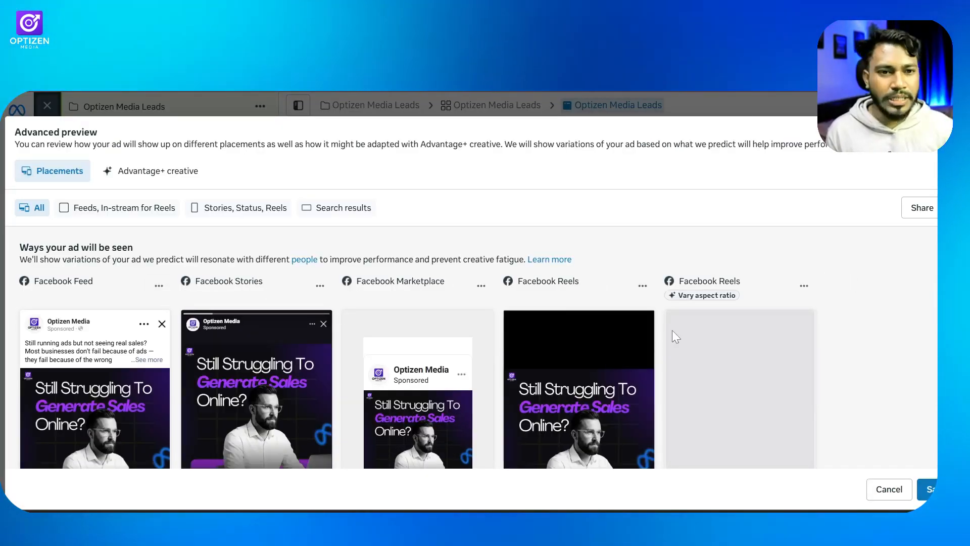
scroll(684, 409, "down", 3)
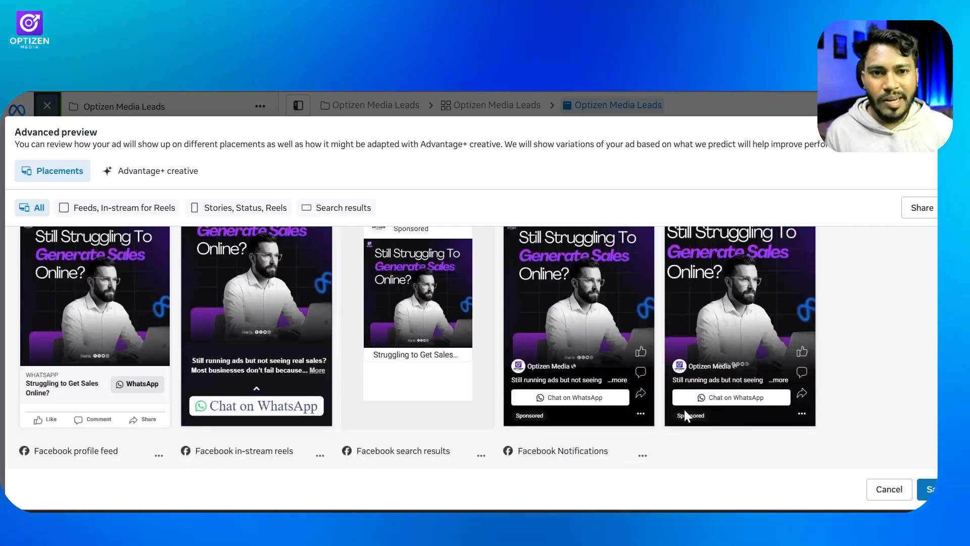
scroll(648, 377, "up", 3)
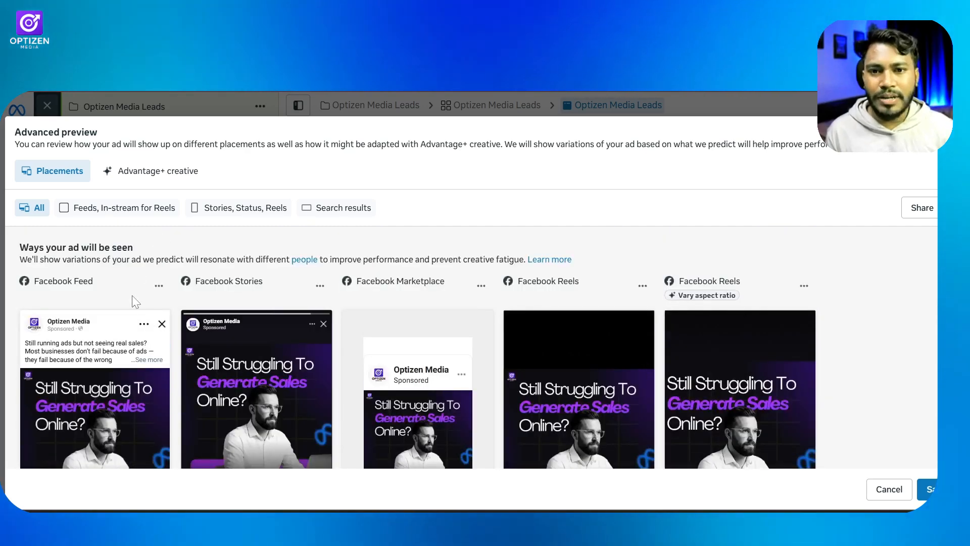
scroll(138, 352, "down", 2)
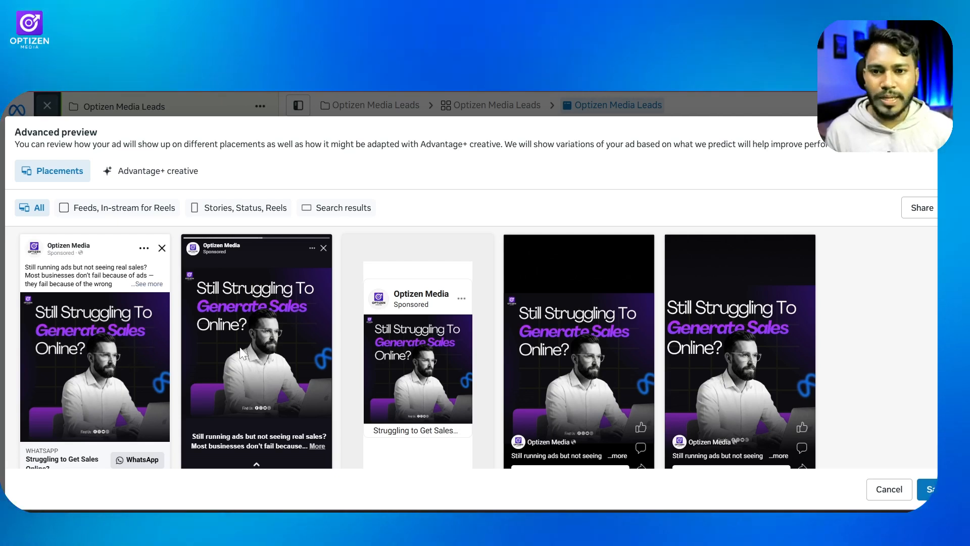
scroll(428, 392, "down", 2)
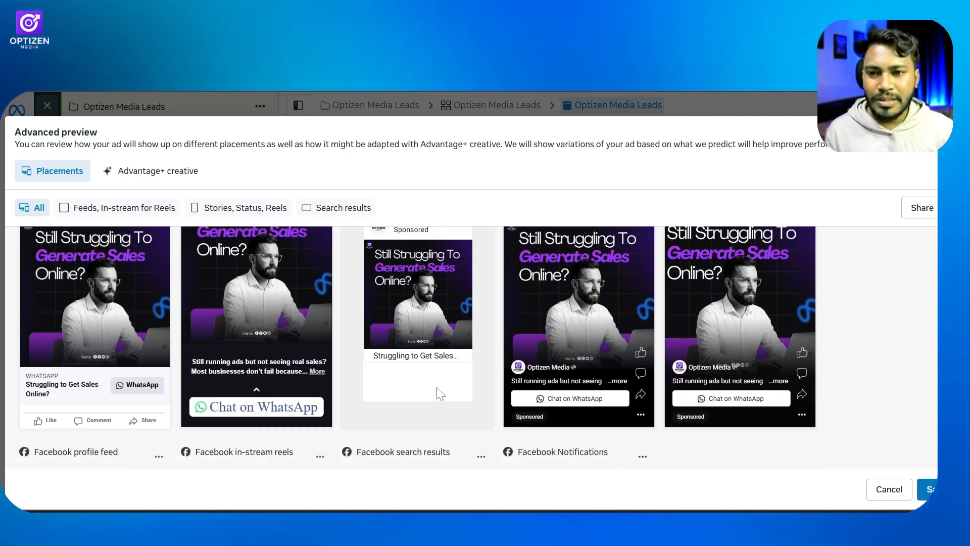
scroll(541, 352, "up", 2)
scroll(771, 351, "up", 2)
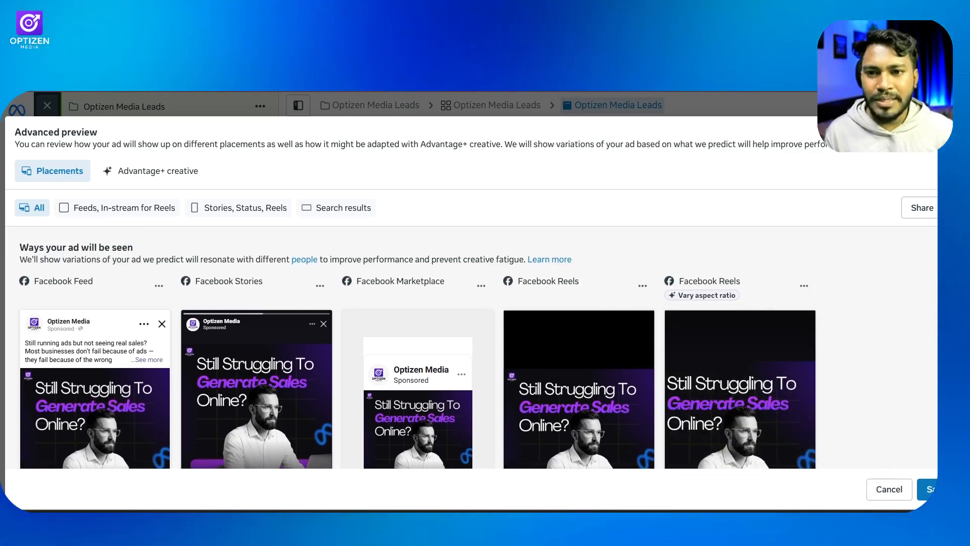
scroll(377, 305, "down", 5)
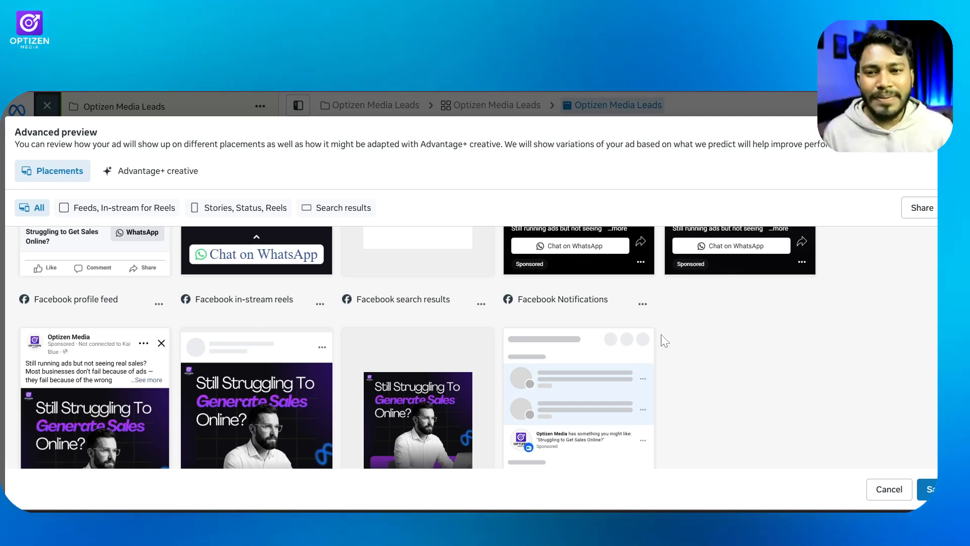
scroll(665, 341, "down", 2)
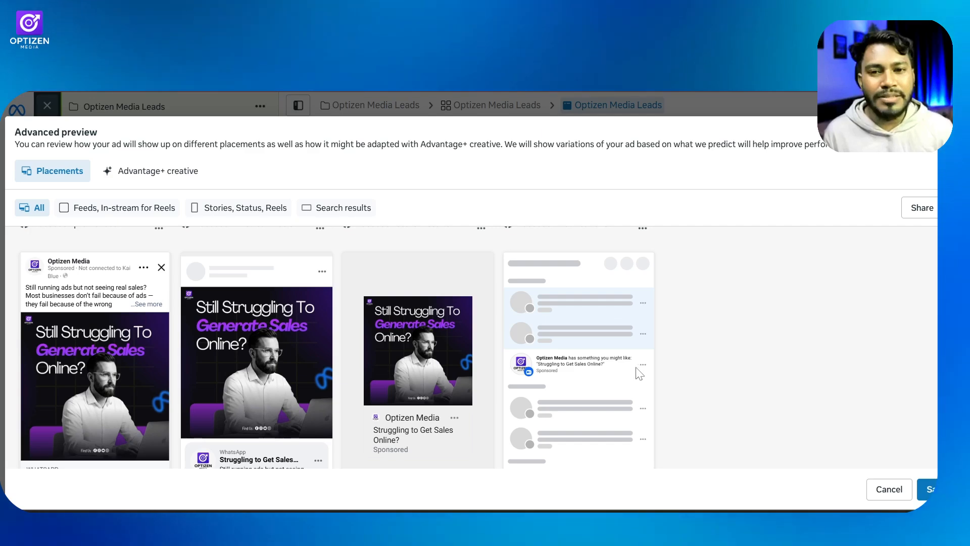
scroll(399, 365, "down", 3)
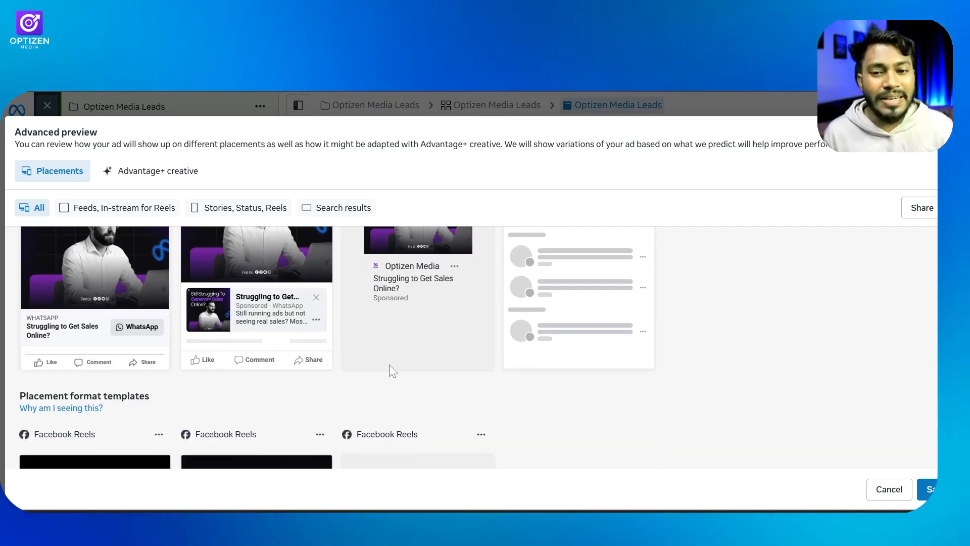
- Examine the Facebook Reels format templates in the advanced preview and return to the ad editor
scroll(271, 407, "down", 5)
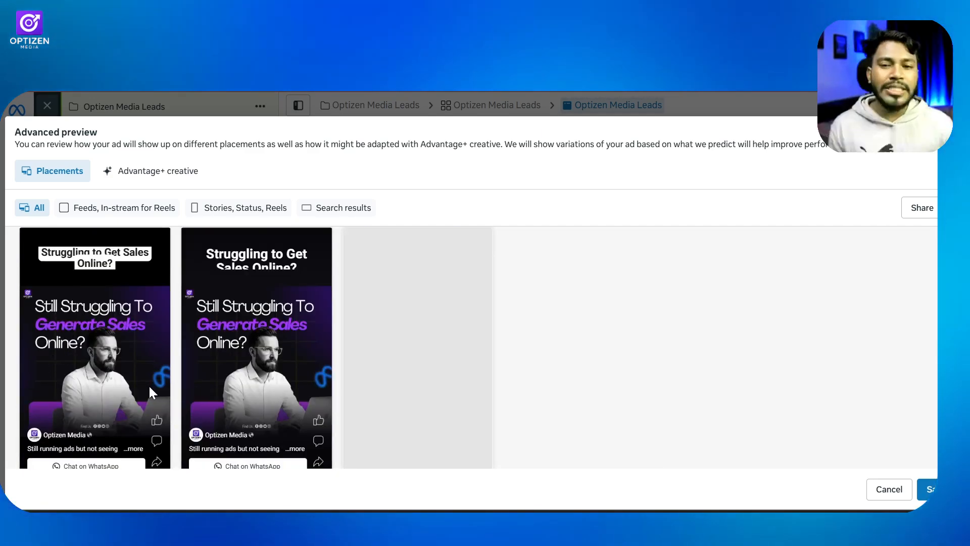
scroll(286, 387, "down", 1)
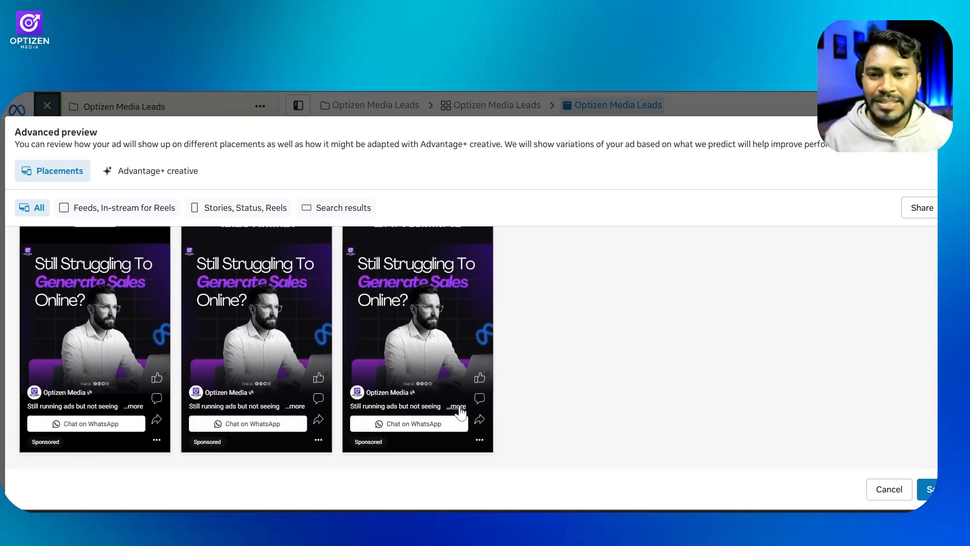
left_click(457, 407)
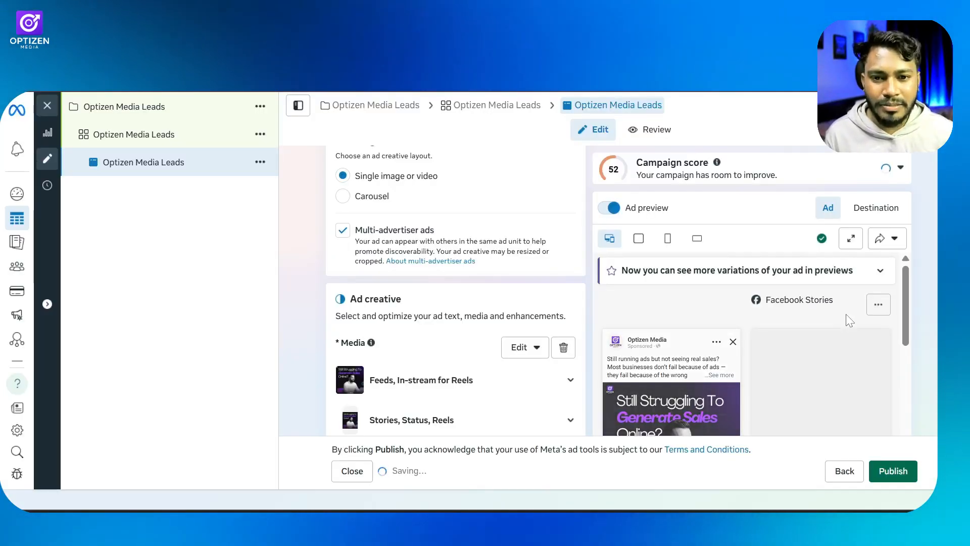
- Review the ad's media, text, call to action, creative enhancements, creative testing and suggested chat template
scroll(547, 335, "down", 8)
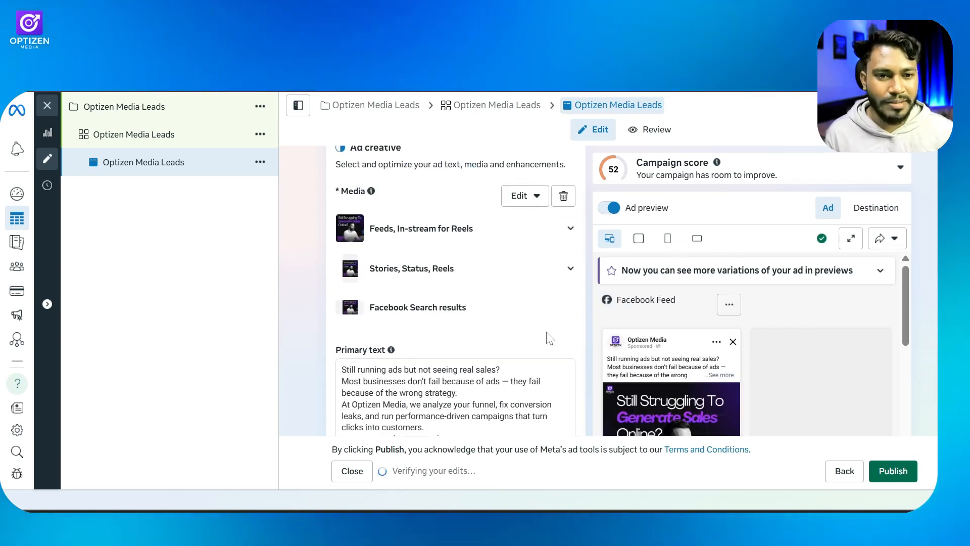
scroll(470, 338, "down", 5)
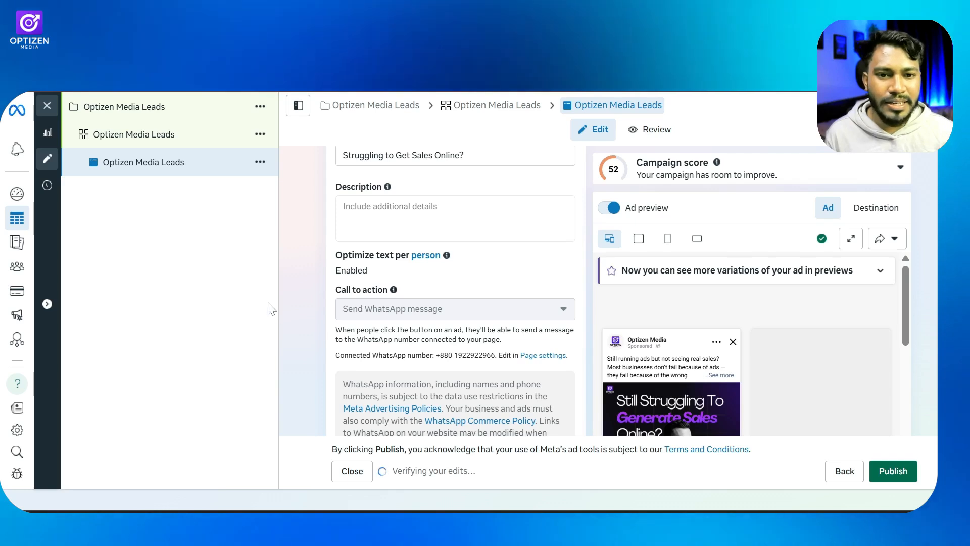
scroll(455, 303, "down", 2)
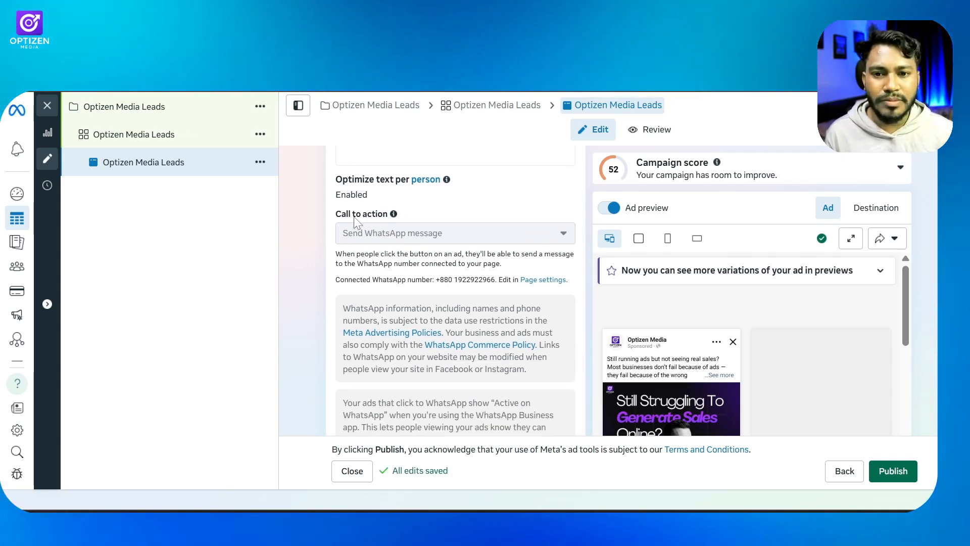
scroll(538, 292, "down", 5)
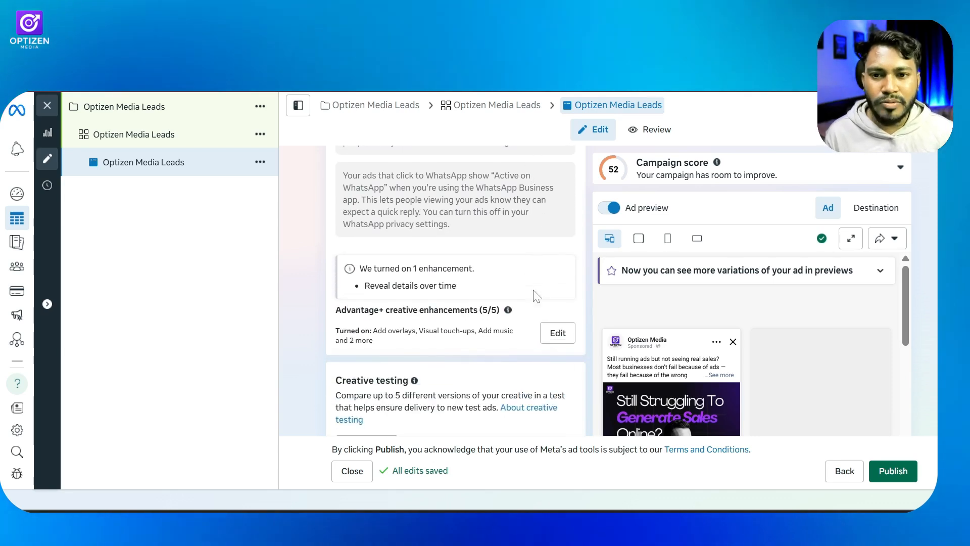
scroll(536, 296, "down", 2)
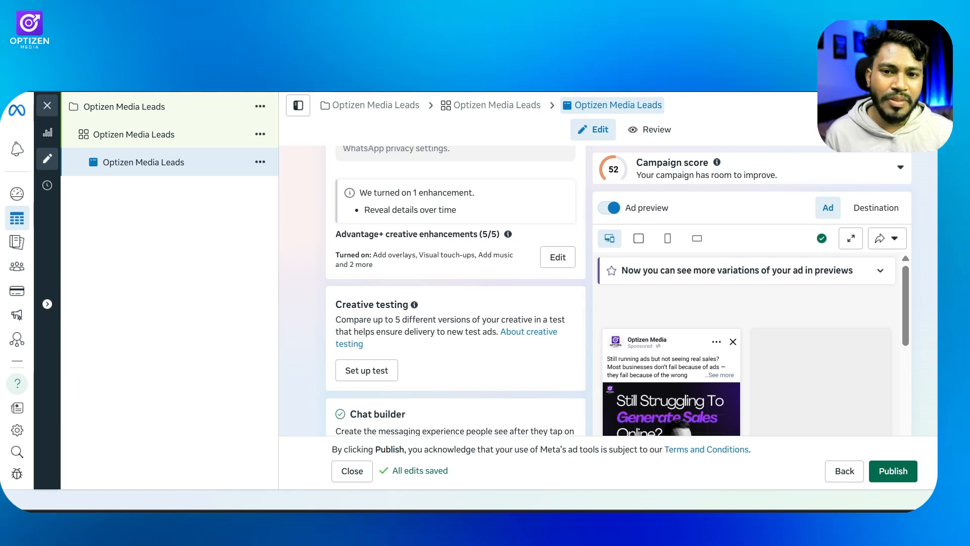
scroll(453, 363, "down", 1)
scroll(453, 364, "down", 5)
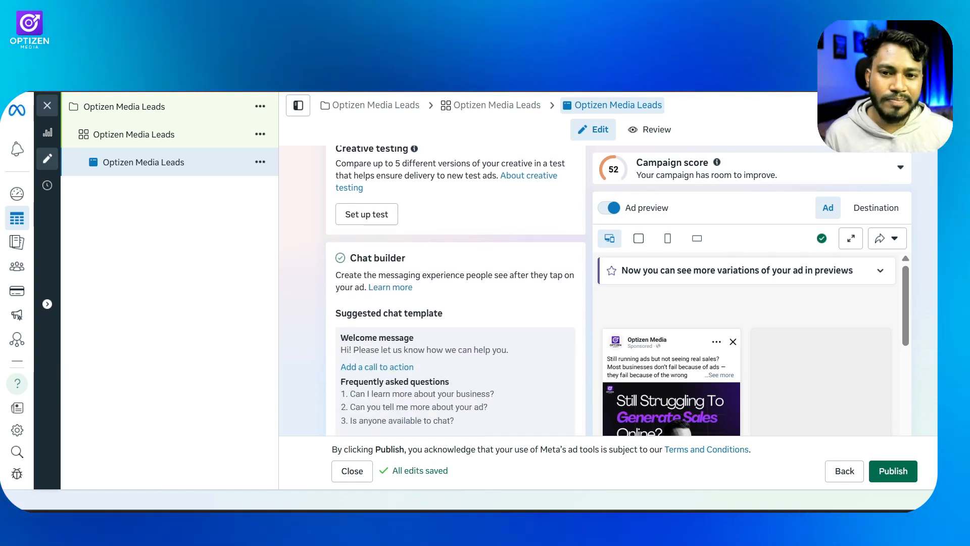
scroll(334, 421, "down", 3)
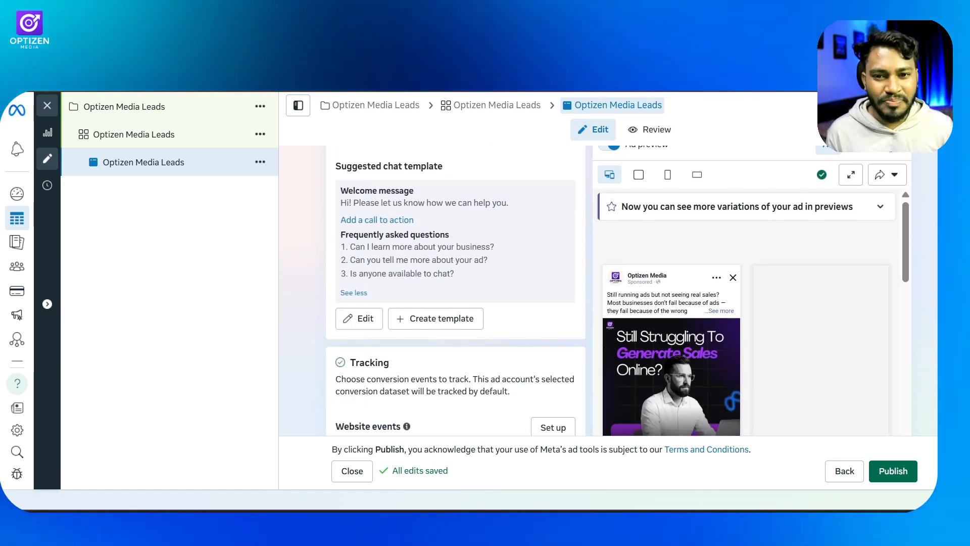
scroll(449, 372, "up", 3)
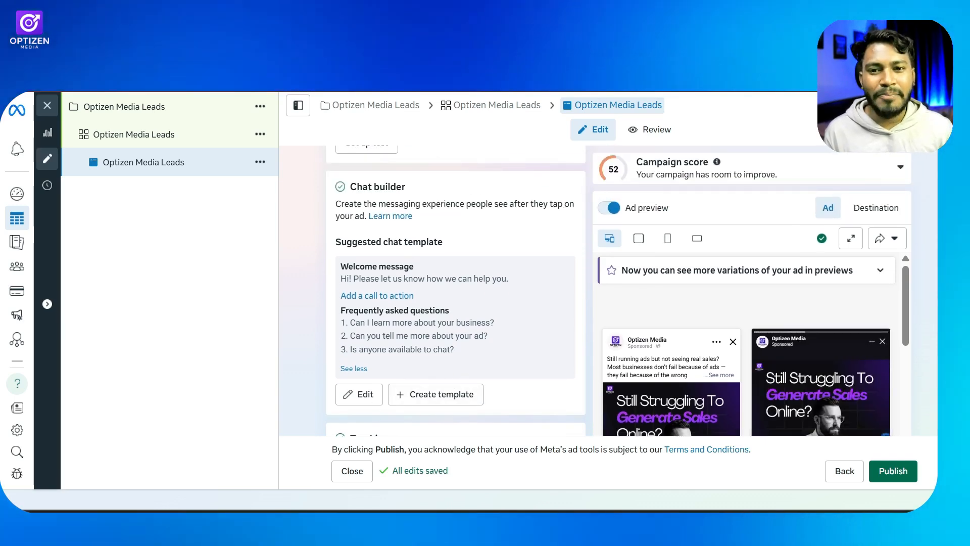
- Begin a new chat template, preview the WhatsApp form alternative, and continue with the Start conversations type
left_click(411, 394)
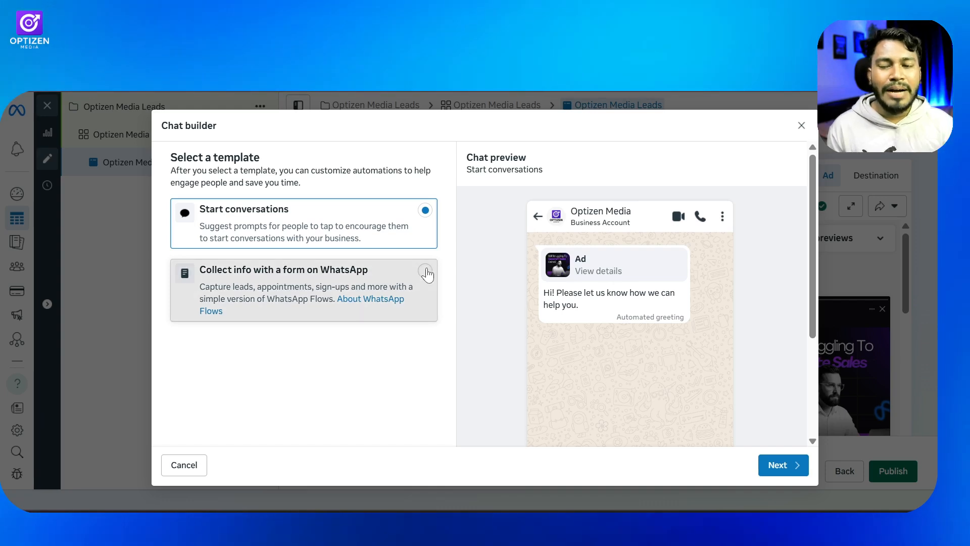
left_click(426, 272)
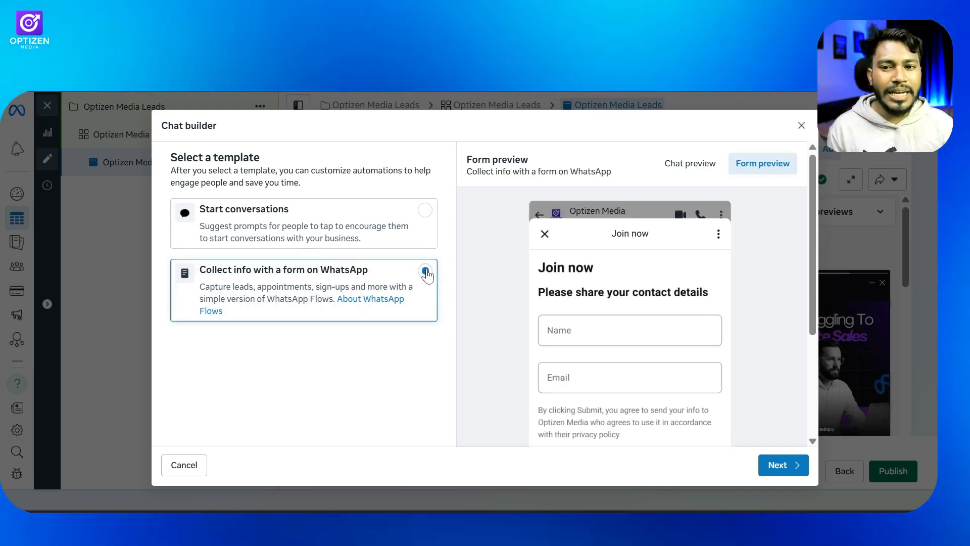
scroll(609, 353, "down", 3)
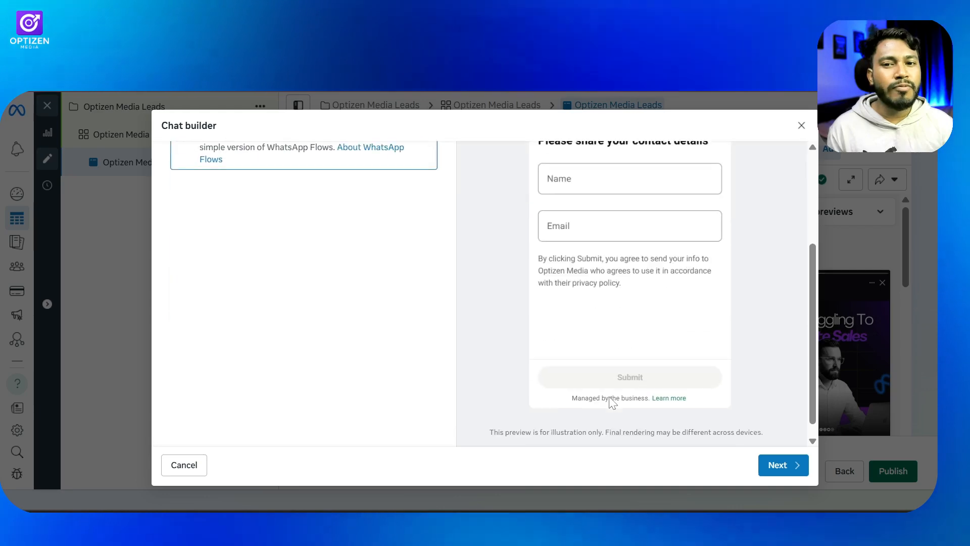
scroll(609, 354, "up", 3)
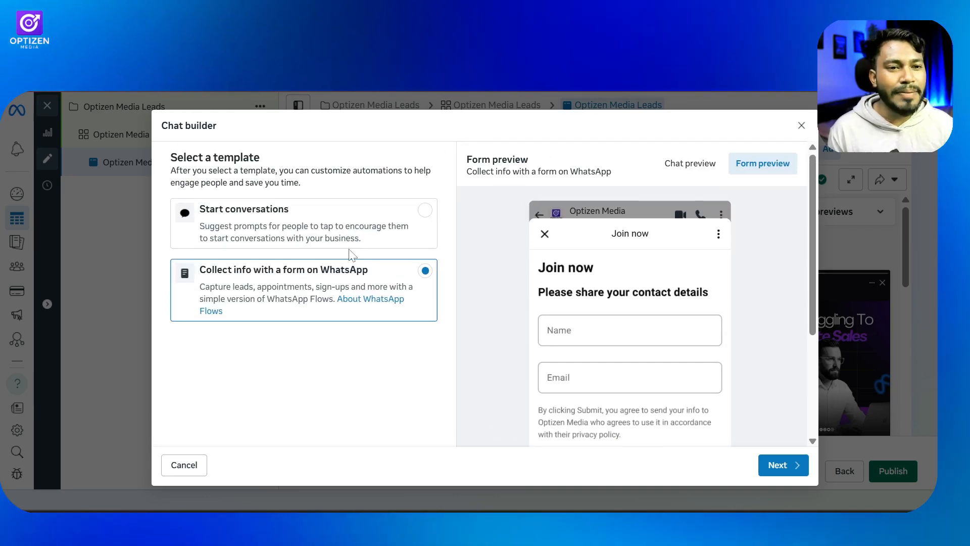
left_click(425, 211)
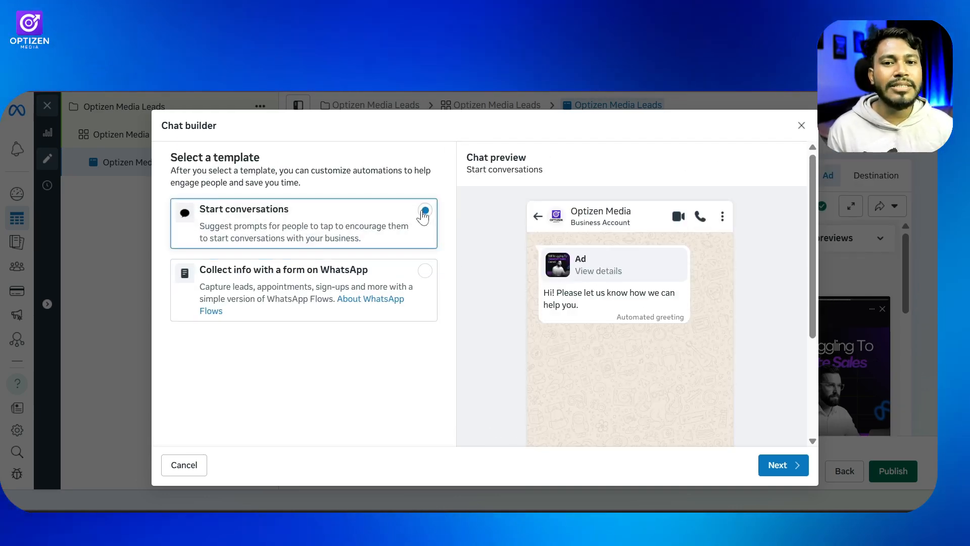
scroll(348, 335, "down", 1)
scroll(348, 335, "down", 5)
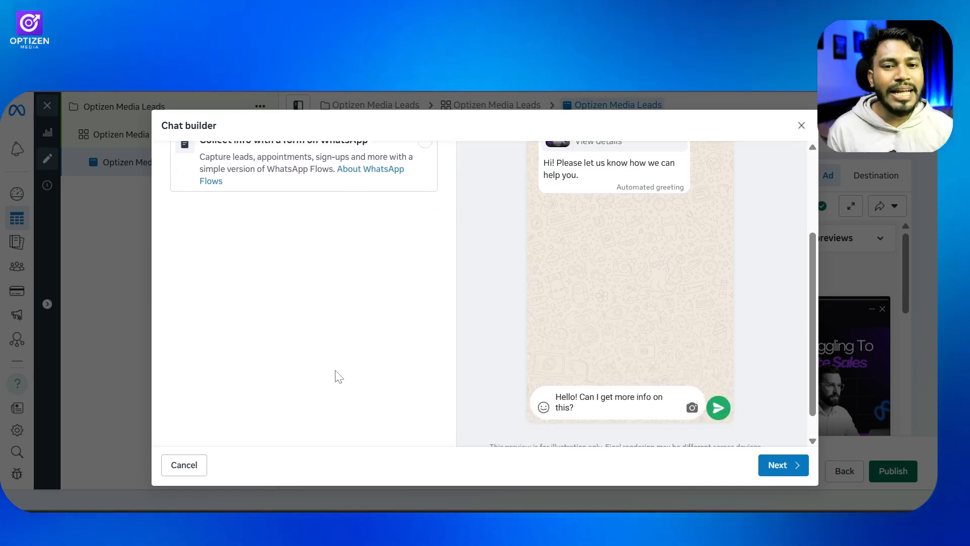
scroll(429, 413, "up", 6)
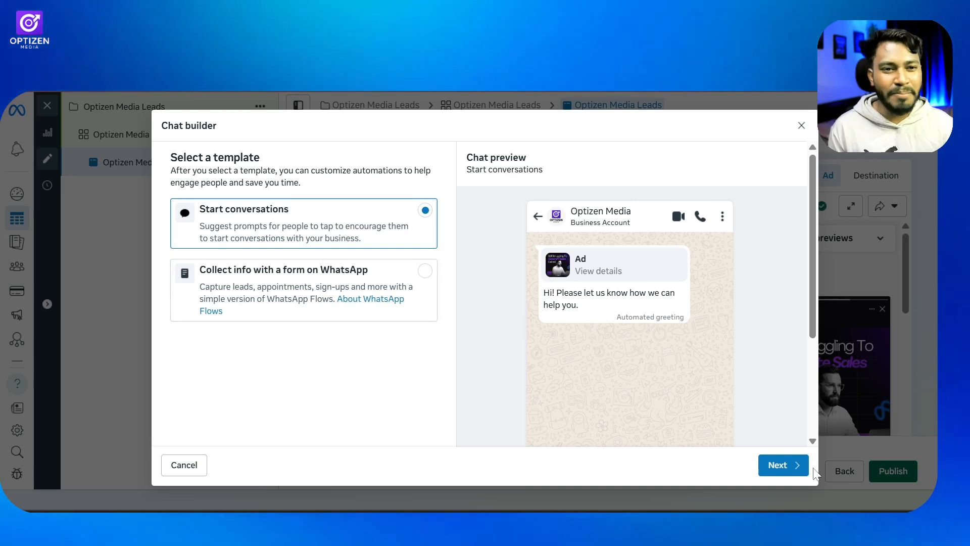
left_click(787, 469)
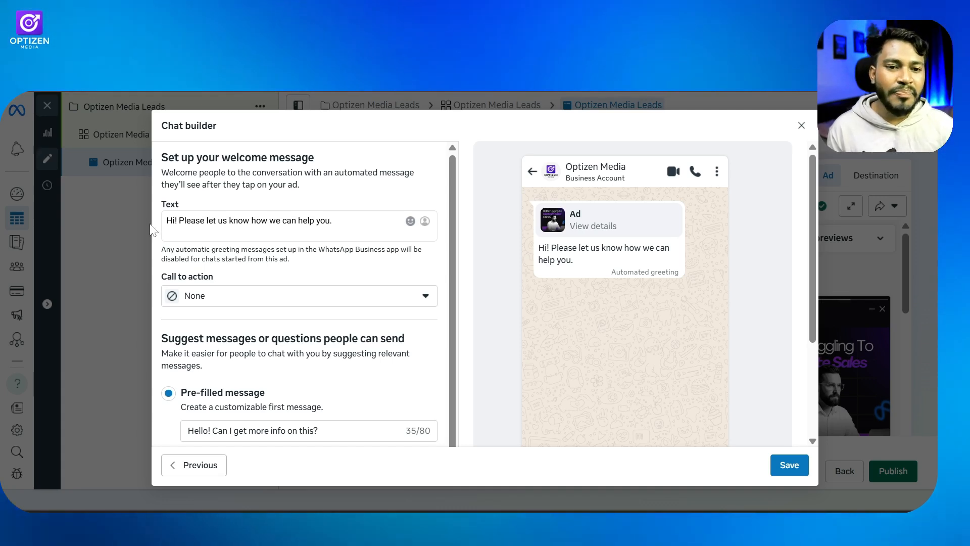
- Set the welcome message's call to action to Call now, trying out the Visit website option as well
left_click(339, 302)
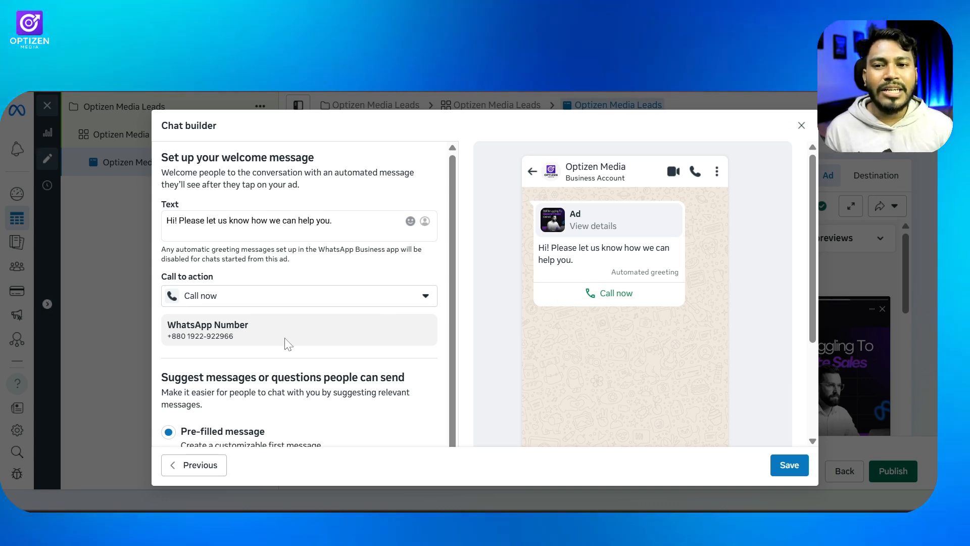
left_click(342, 295)
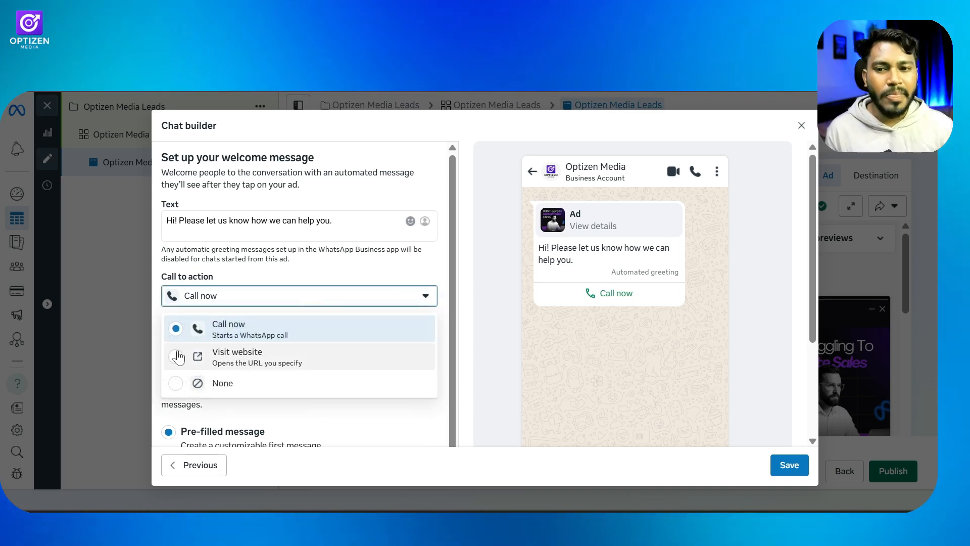
left_click(178, 357)
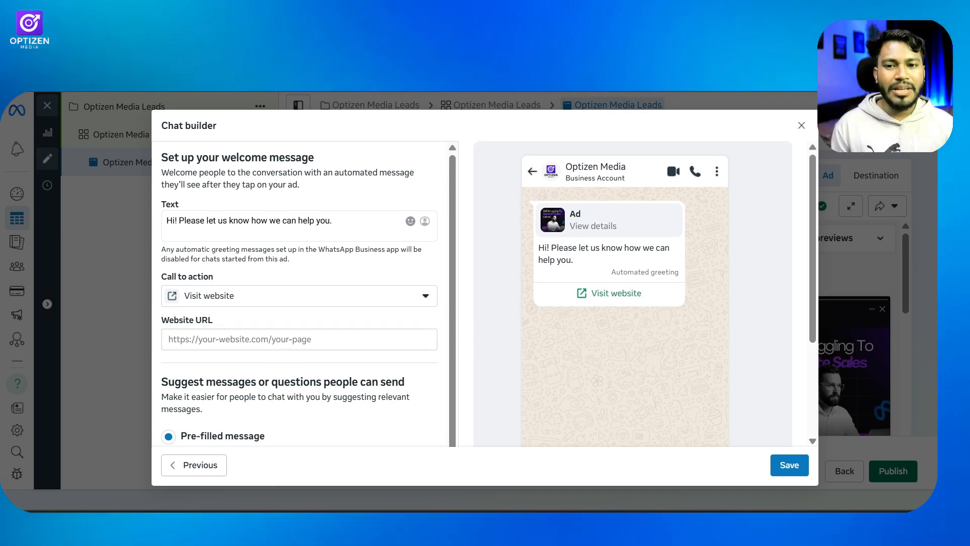
left_click(342, 298)
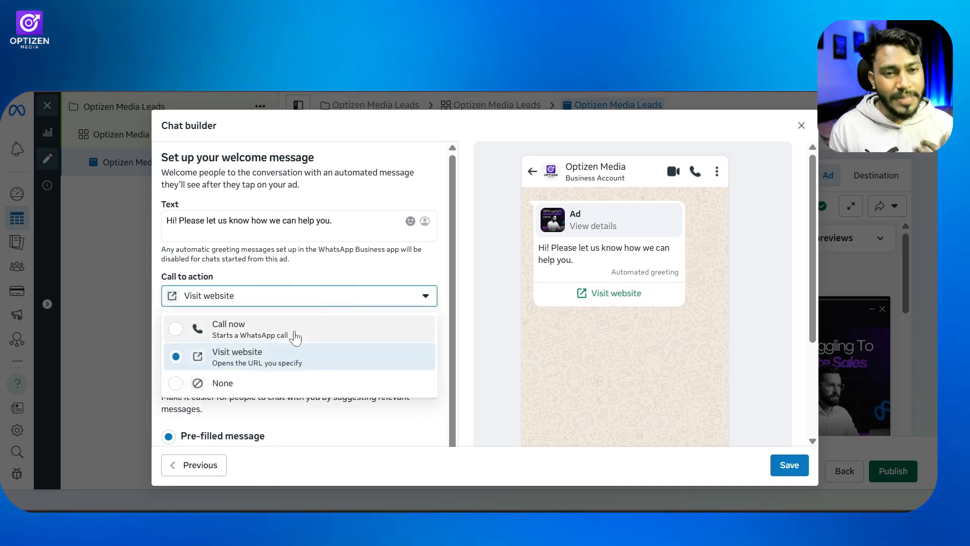
left_click(282, 338)
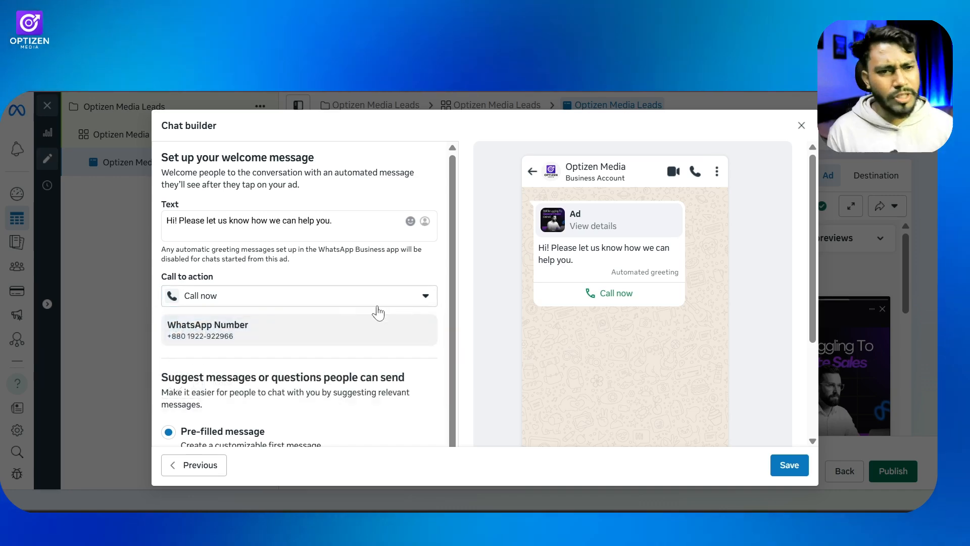
- Switch the suggested messages from a pre-filled message to frequently asked questions
scroll(311, 333, "down", 5)
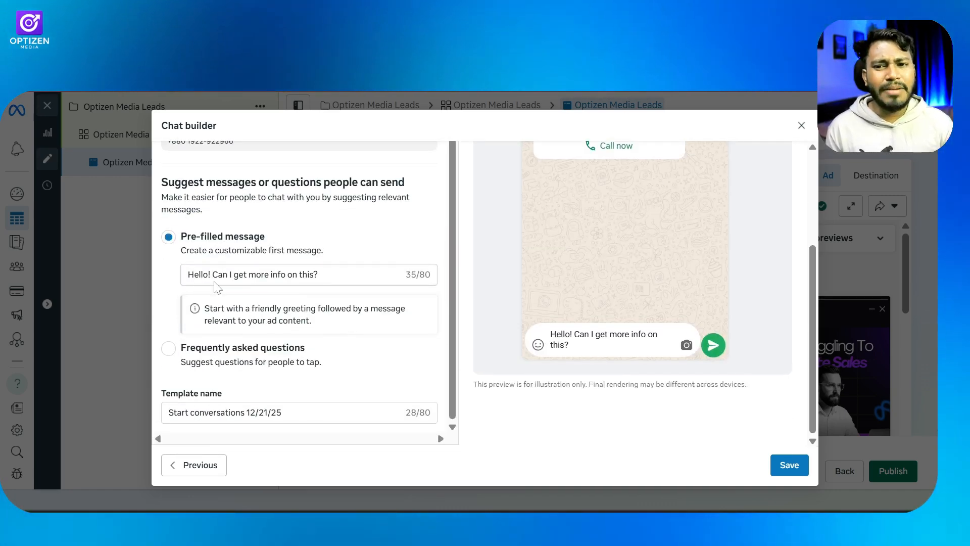
left_click(168, 348)
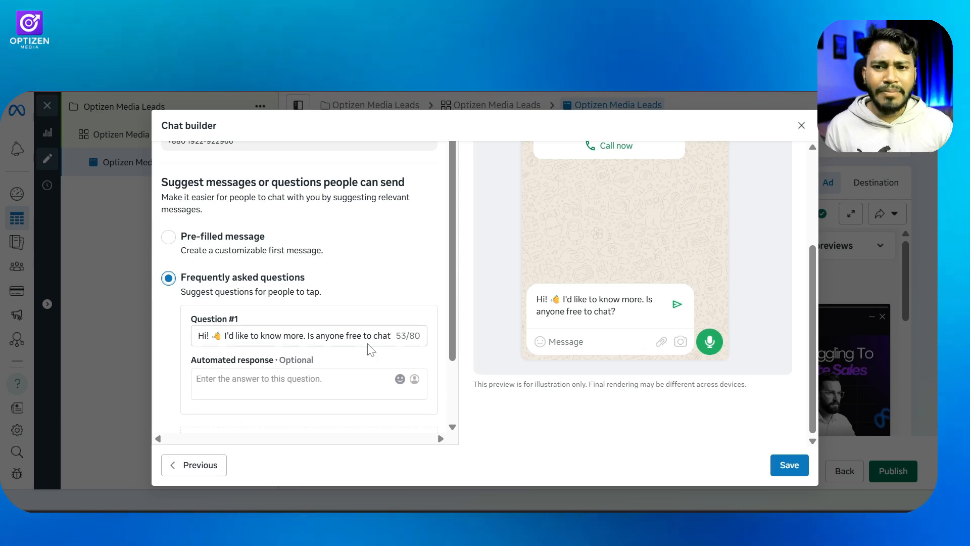
scroll(365, 349, "down", 2)
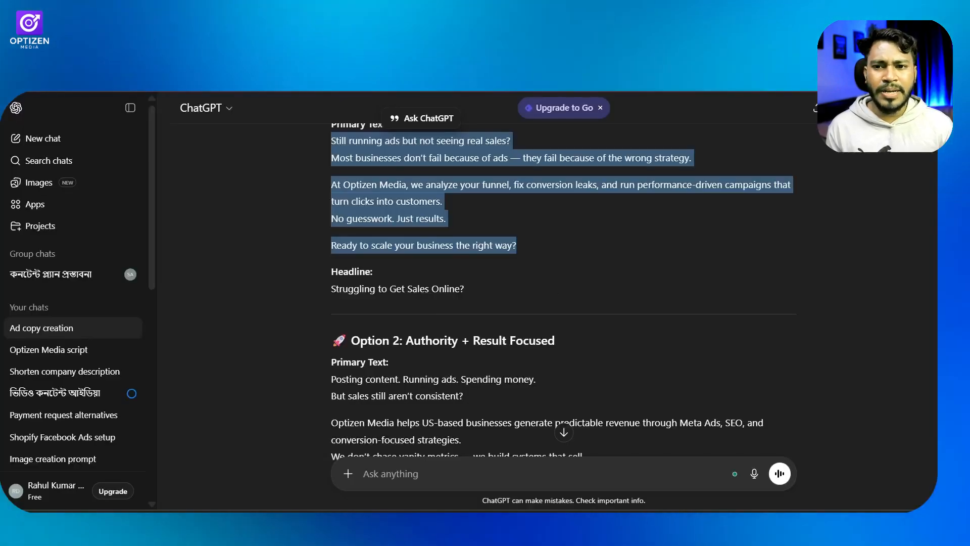
- Switch to the ChatGPT ad copy conversation and send the prompt "for chat biulder"
scroll(564, 283, "down", 10)
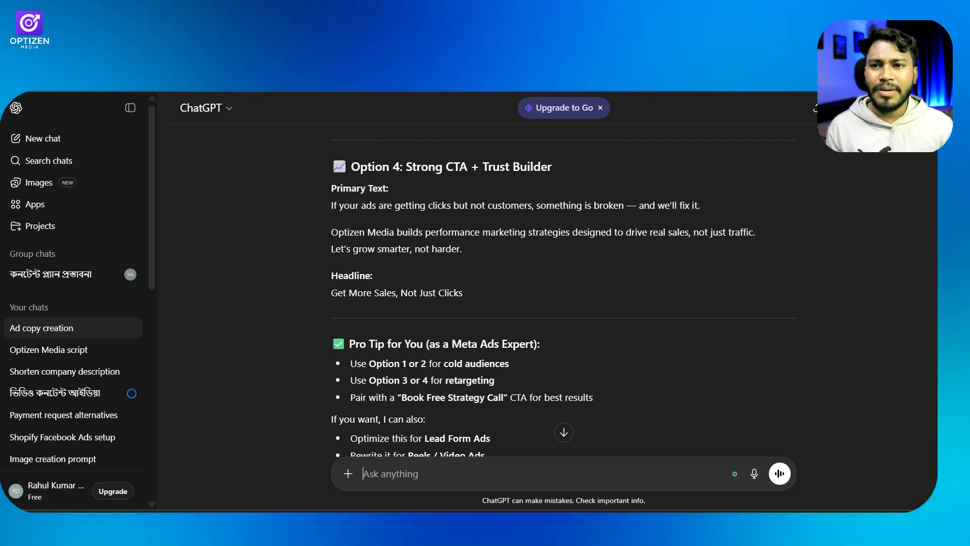
type("cha")
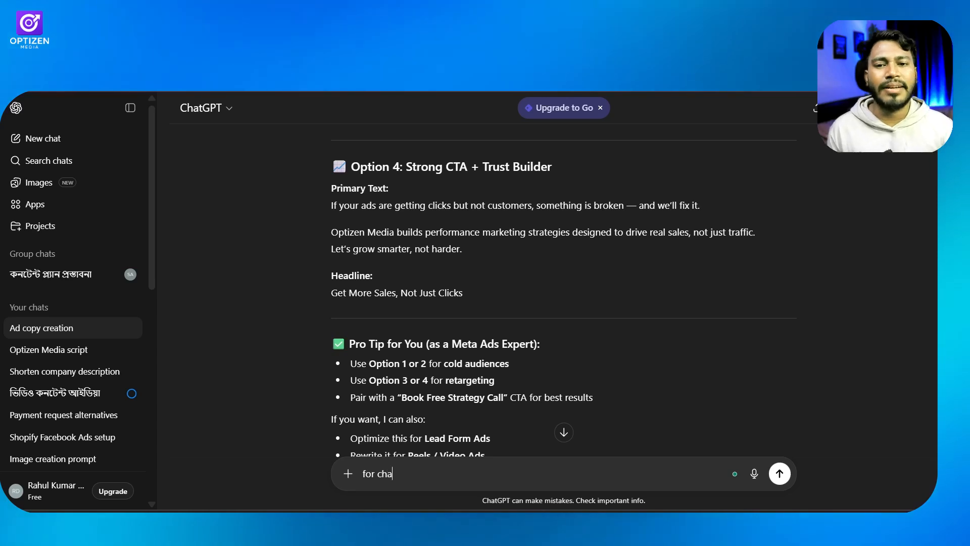
type("t biu")
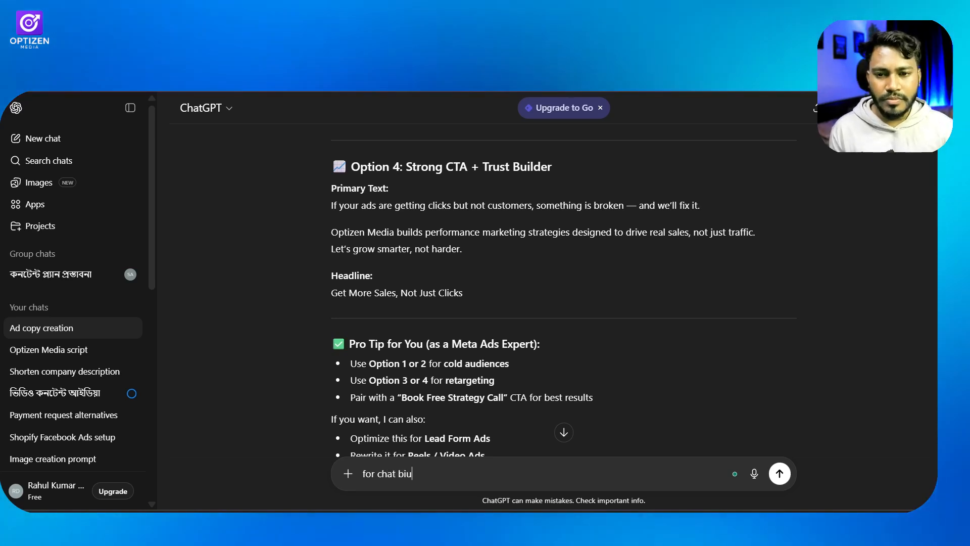
type("lder")
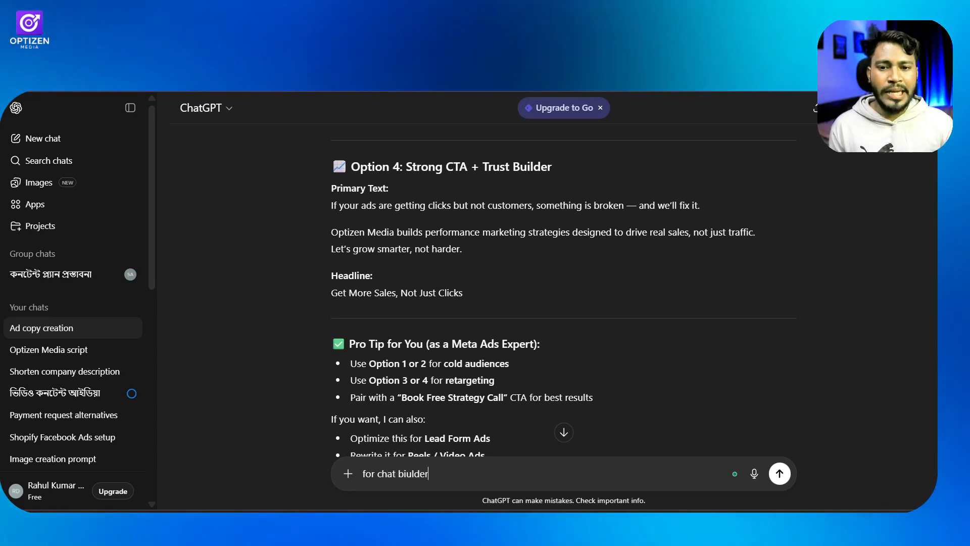
key("Return")
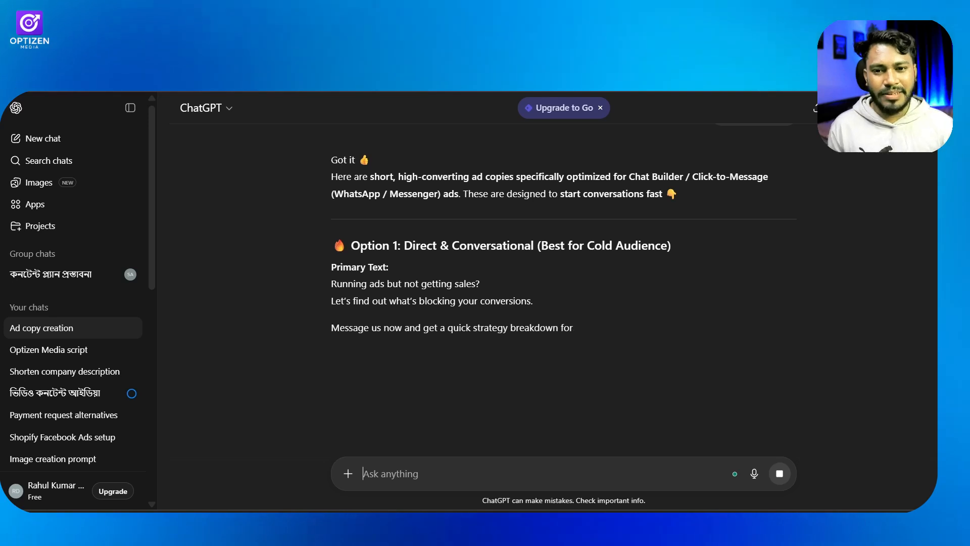
- Read through the generated chat ad copy options down to the best use tips and auto-reply message idea
scroll(470, 409, "down", 2)
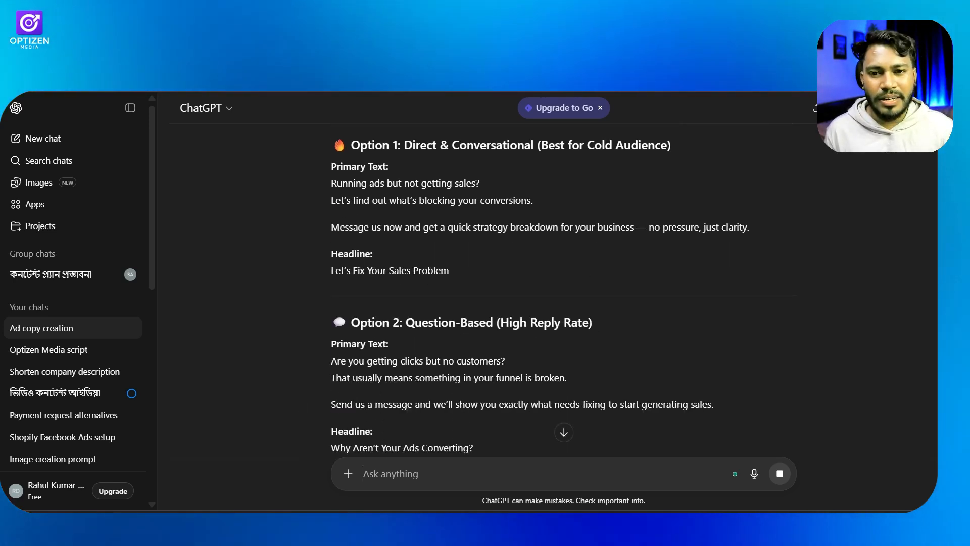
scroll(563, 303, "down", 5)
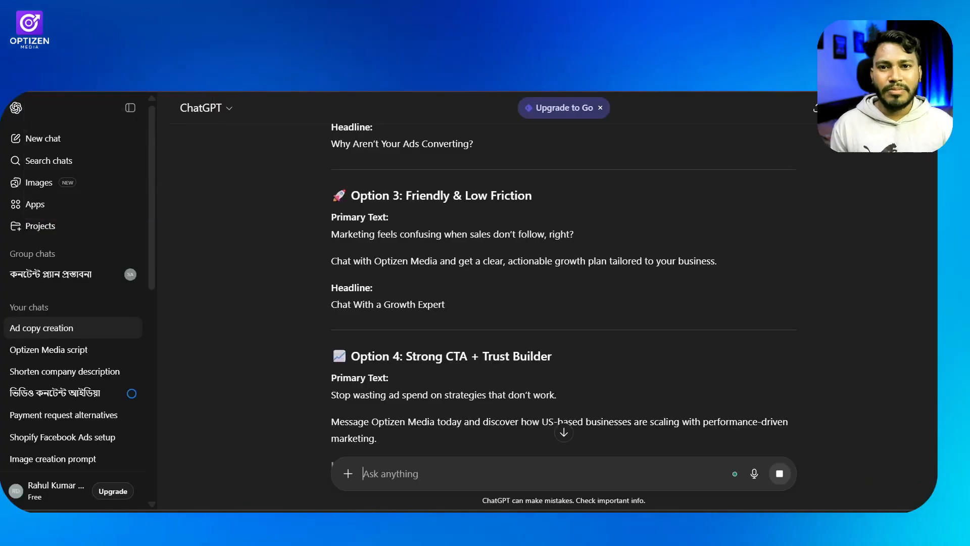
scroll(563, 303, "down", 10)
scroll(564, 303, "down", 2)
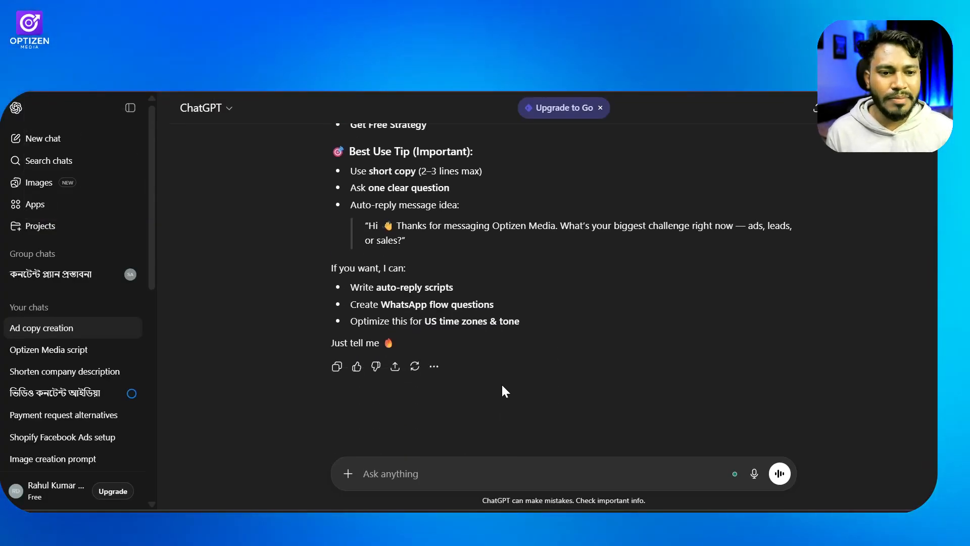
- Review the Option 4 ad copy and the recommended chat button texts in the generated answer
scroll(505, 389, "up", 2)
scroll(485, 348, "up", 6)
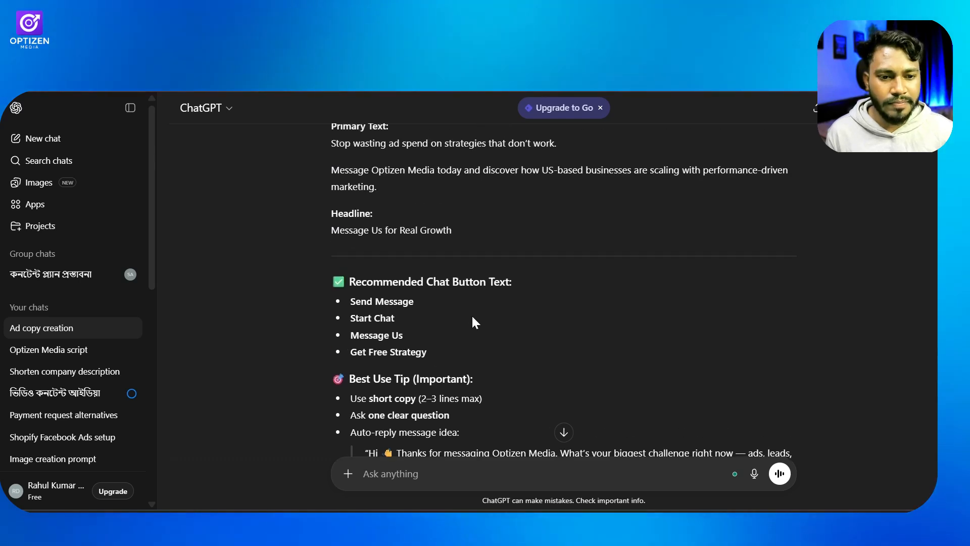
scroll(477, 316, "down", 3)
scroll(481, 308, "down", 2)
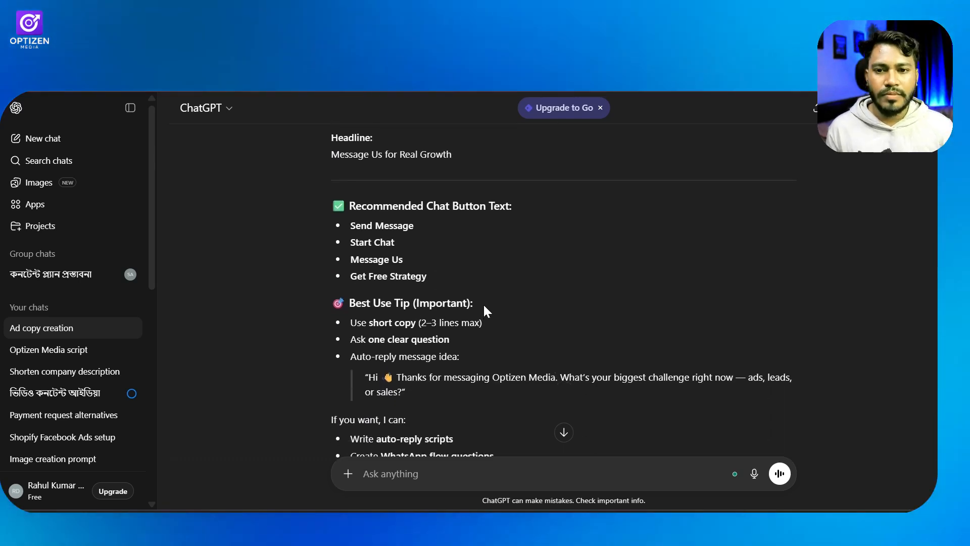
scroll(483, 303, "up", 2)
scroll(484, 311, "up", 2)
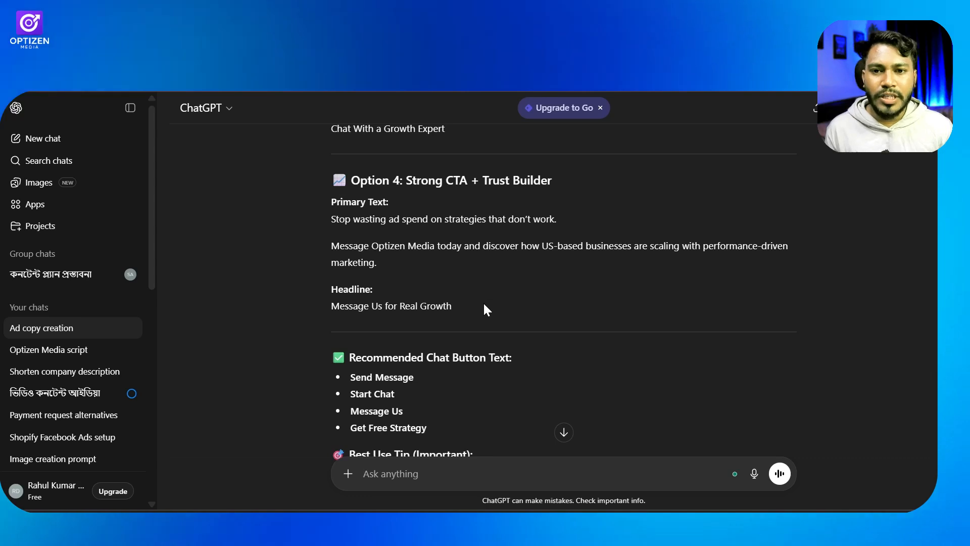
scroll(485, 309, "down", 2)
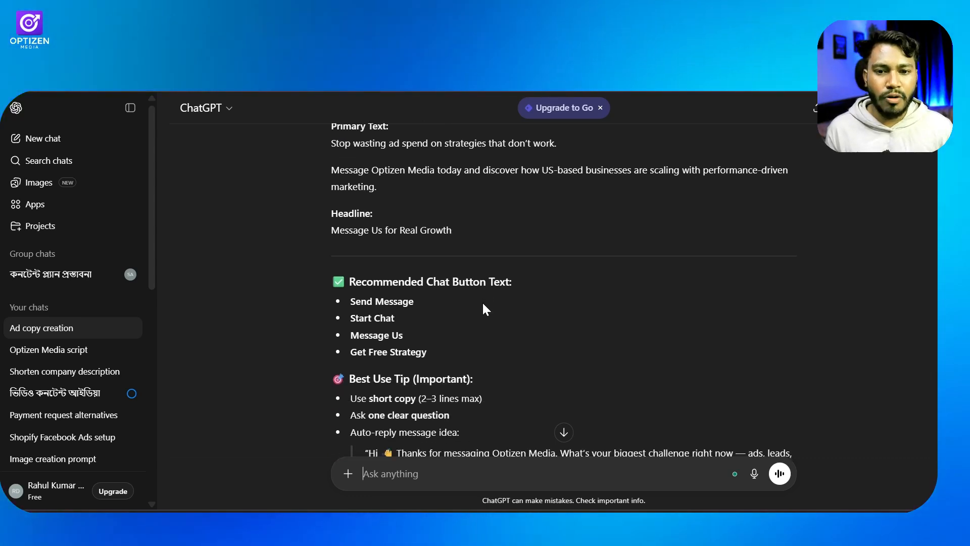
- Copy the suggested auto-reply message that thanks people for messaging Optizen Media and asks about their biggest challenge
scroll(483, 302, "down", 5)
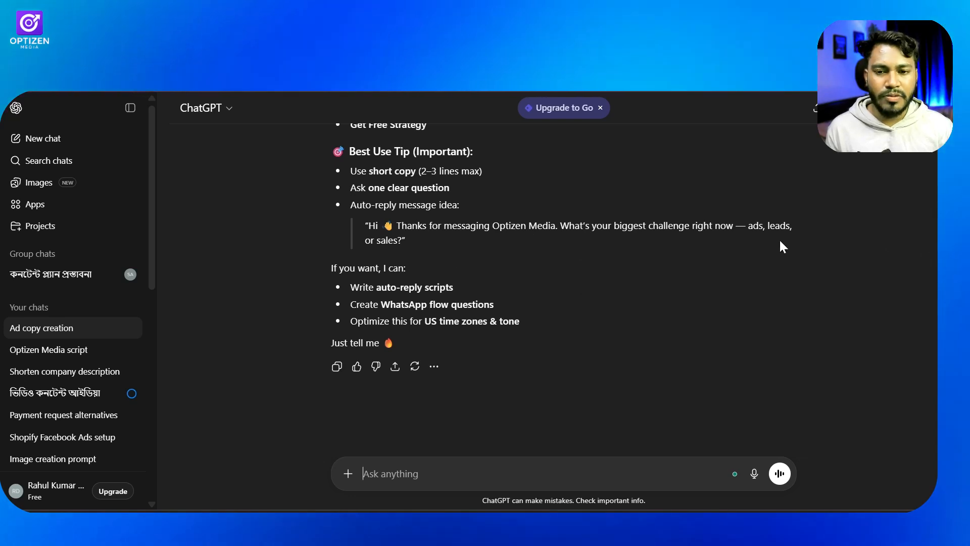
left_click_drag(362, 225, 427, 250)
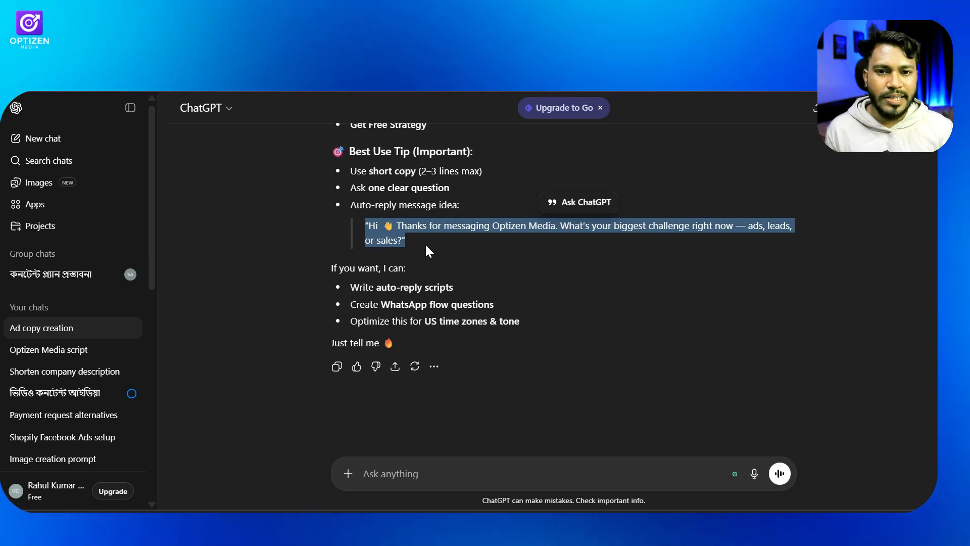
key("ctrl+c")
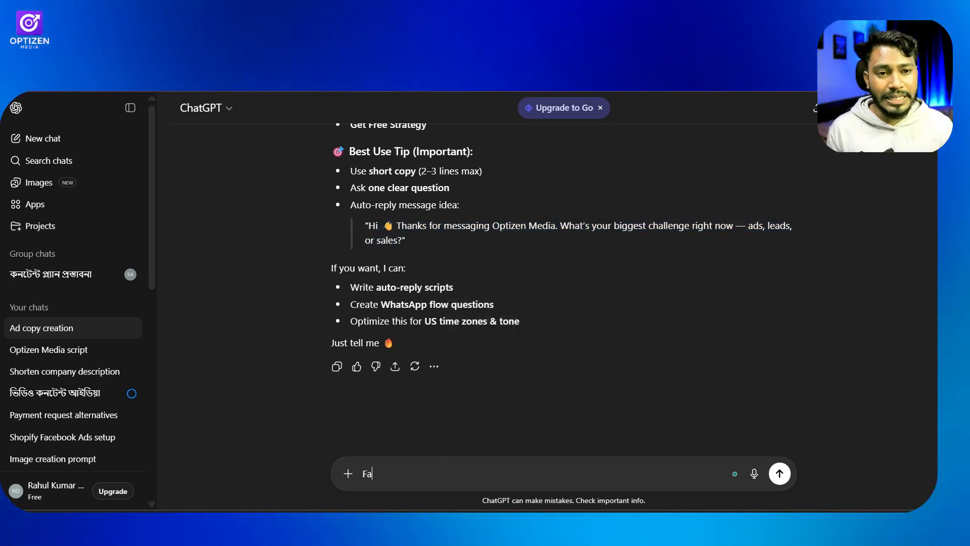
- Send the prompt "FAQ" to request frequently asked questions for the chat builder
key("BackSpace")
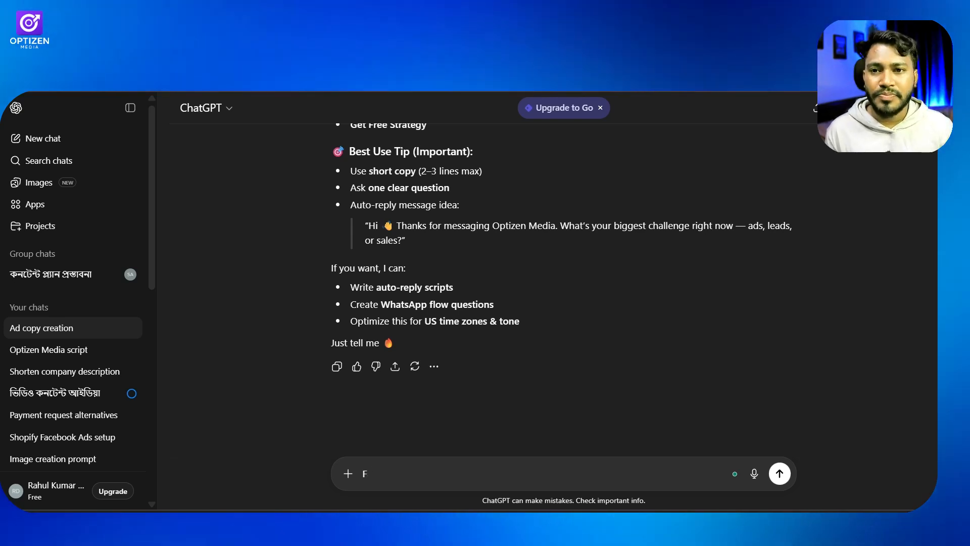
type("AQ")
key("Return")
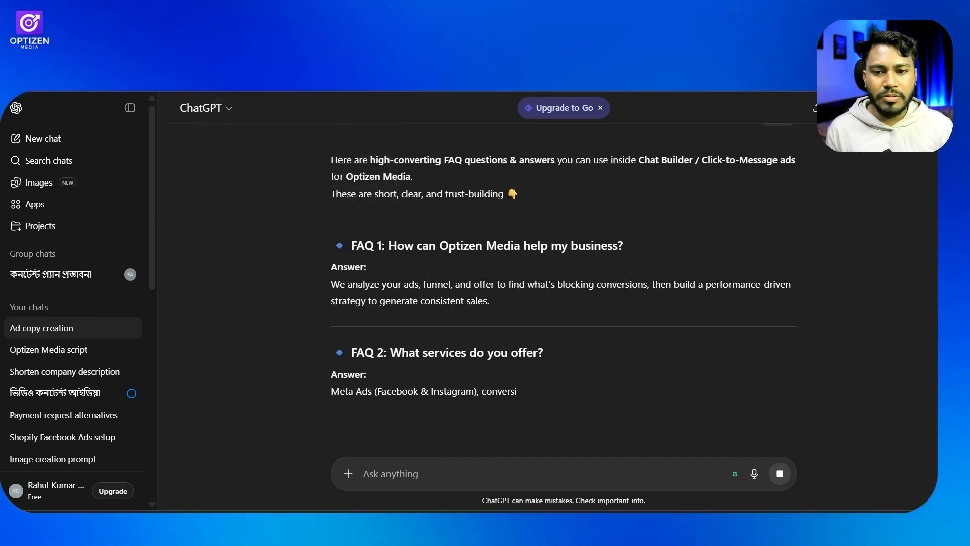
- Copy the FAQ 1 question "How can Optizen Media help my business?" and its answer about analyzing ads, funnel and offer
scroll(481, 277, "down", 1)
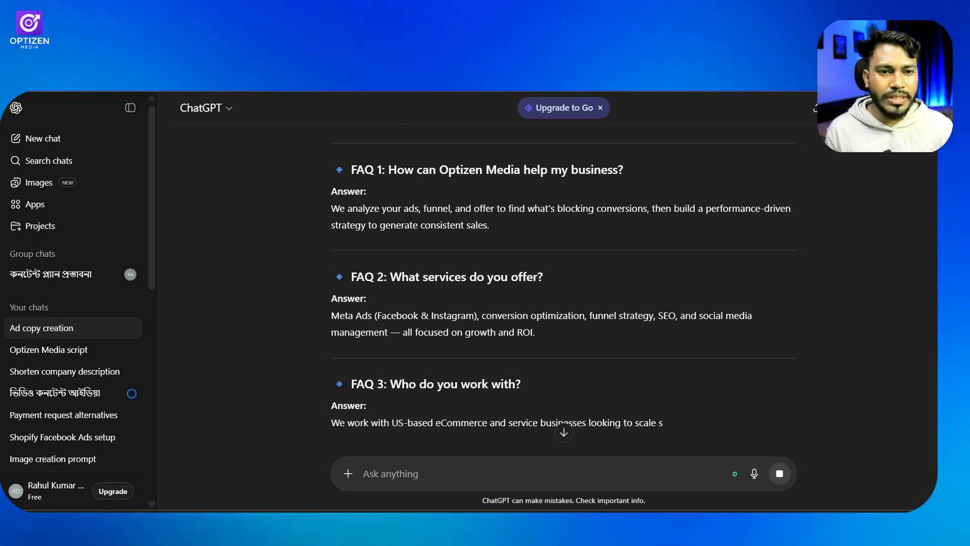
scroll(475, 277, "up", 1)
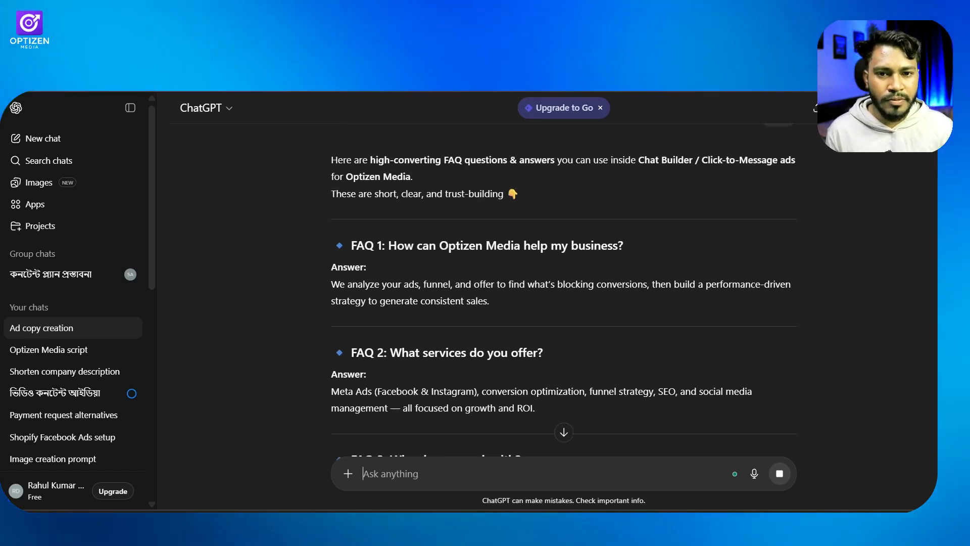
left_click_drag(388, 245, 628, 255)
left_click(505, 264)
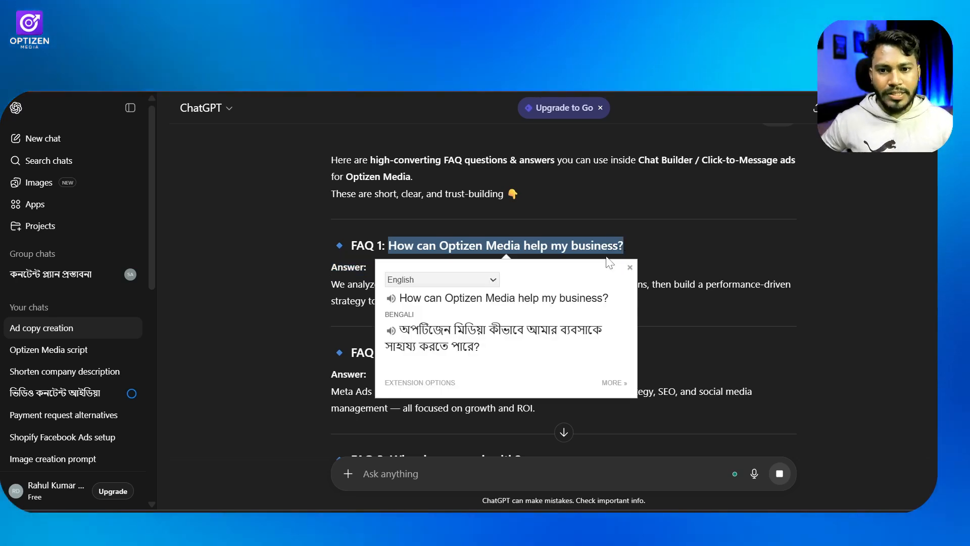
left_click_drag(325, 278, 485, 319)
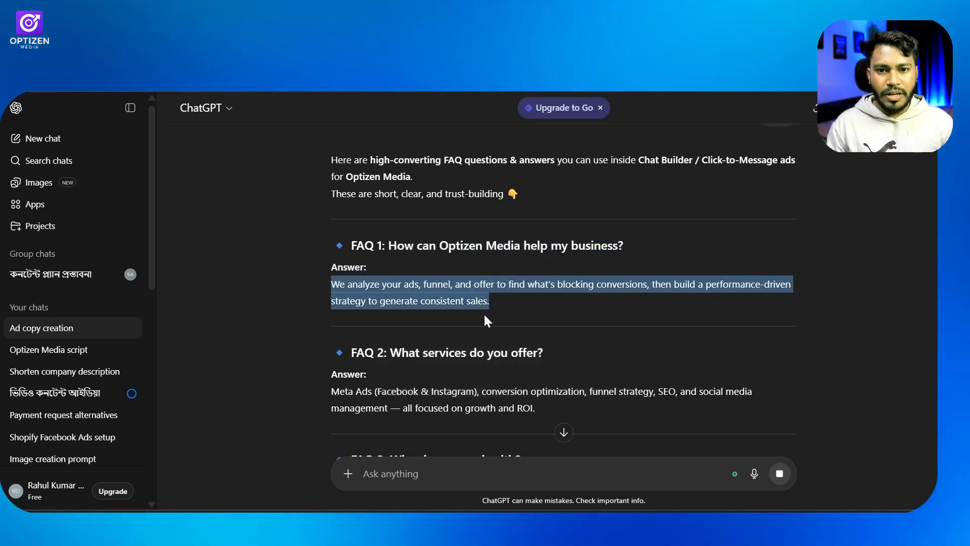
scroll(503, 326, "down", 3)
left_click(559, 320)
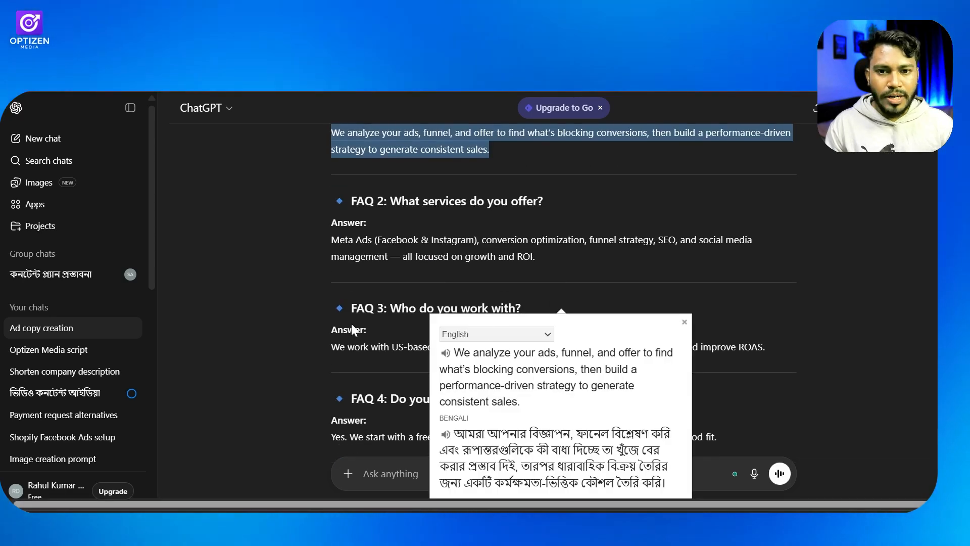
left_click(290, 267)
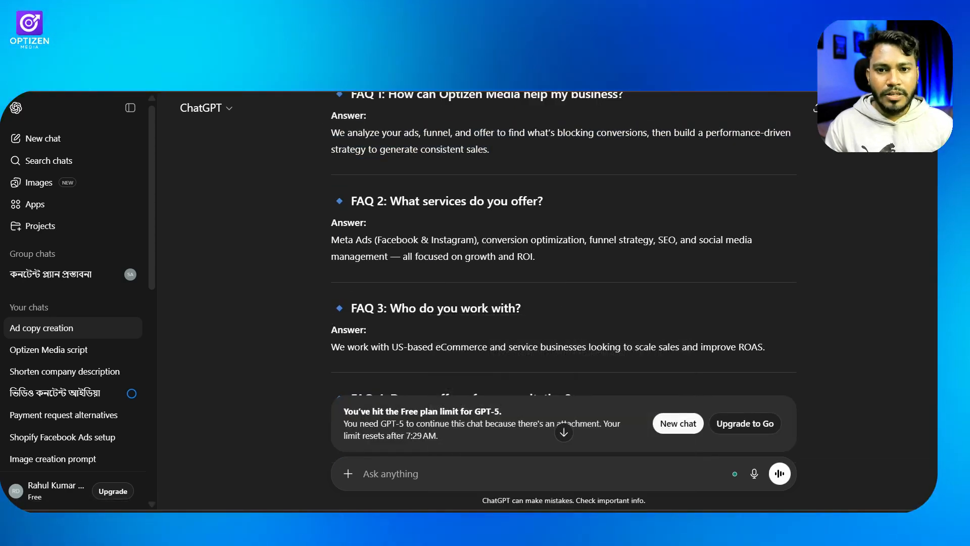
- Copy the FAQ 2 question "What services do you offer?" and its answer, and return to the Meta Ads Manager chat builder
left_click_drag(390, 202, 568, 204)
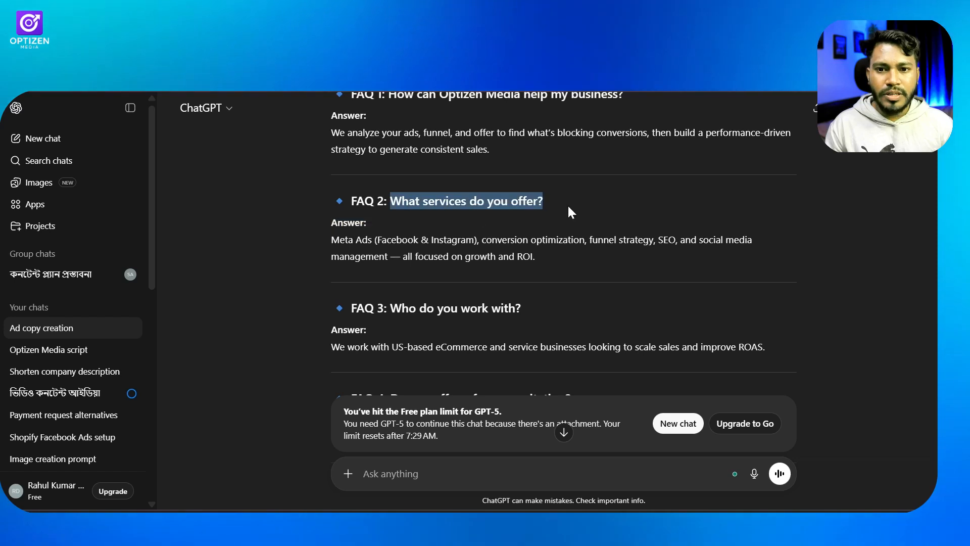
left_click(467, 222)
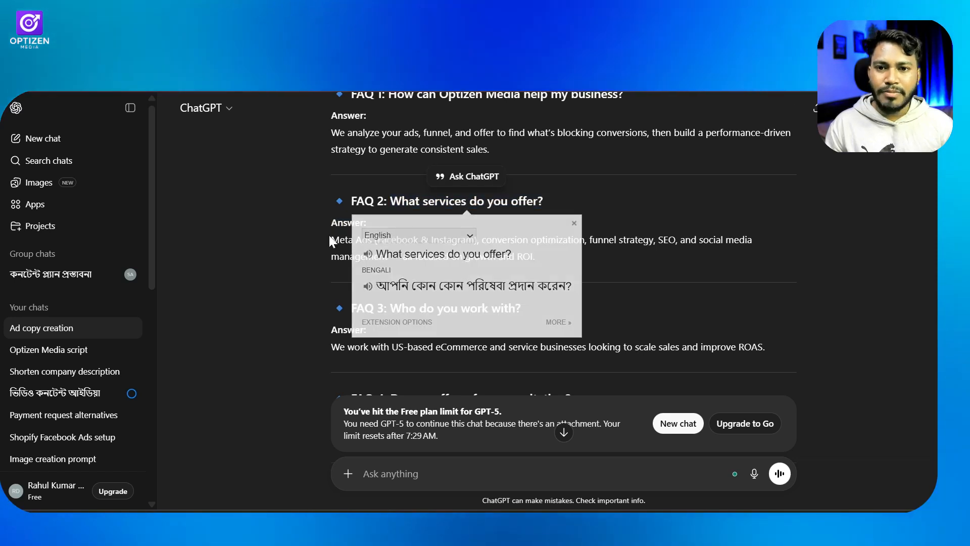
left_click_drag(329, 235, 458, 248)
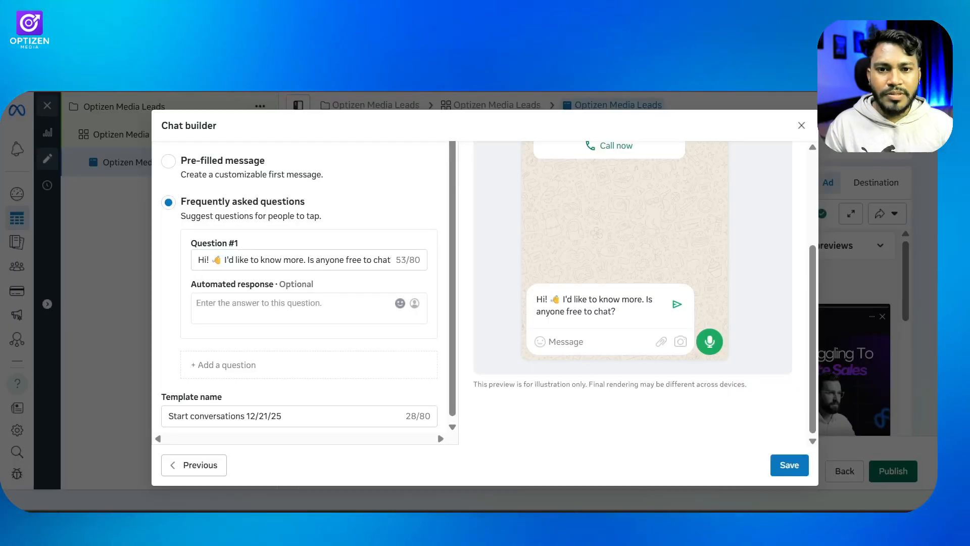
- Replace the text of Question #1 with the copied "How can Optizen Media help my business?"
left_click(236, 260)
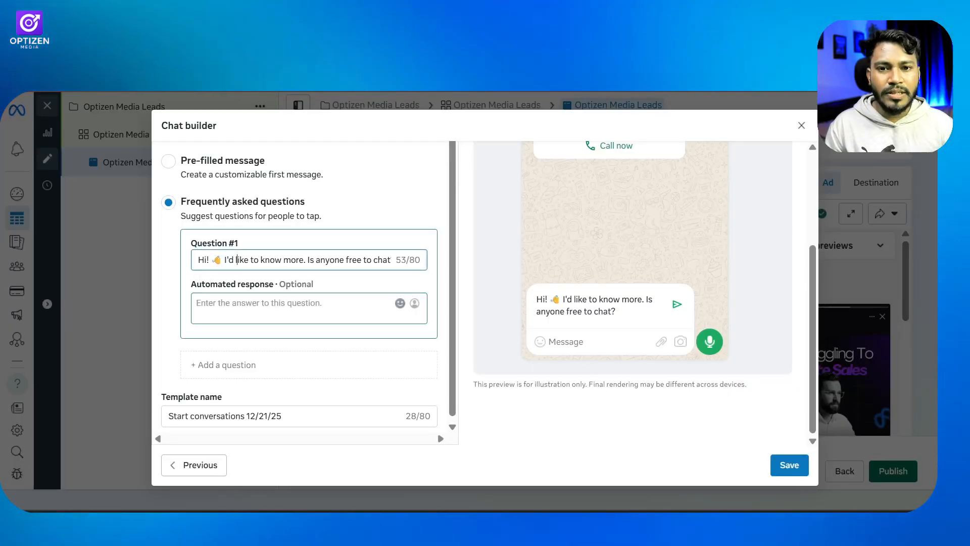
left_click_drag(198, 260, 274, 259)
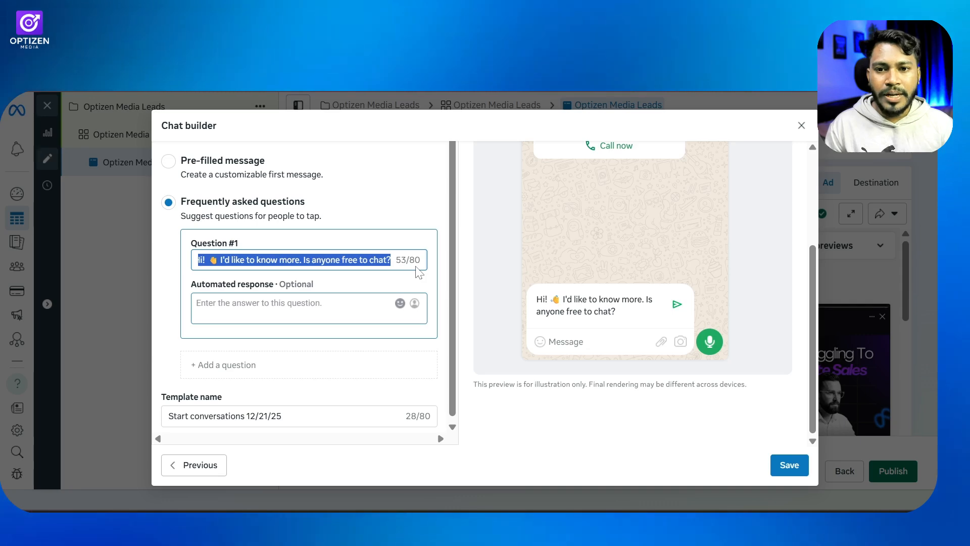
key("super+v")
scroll(320, 326, "down", 3)
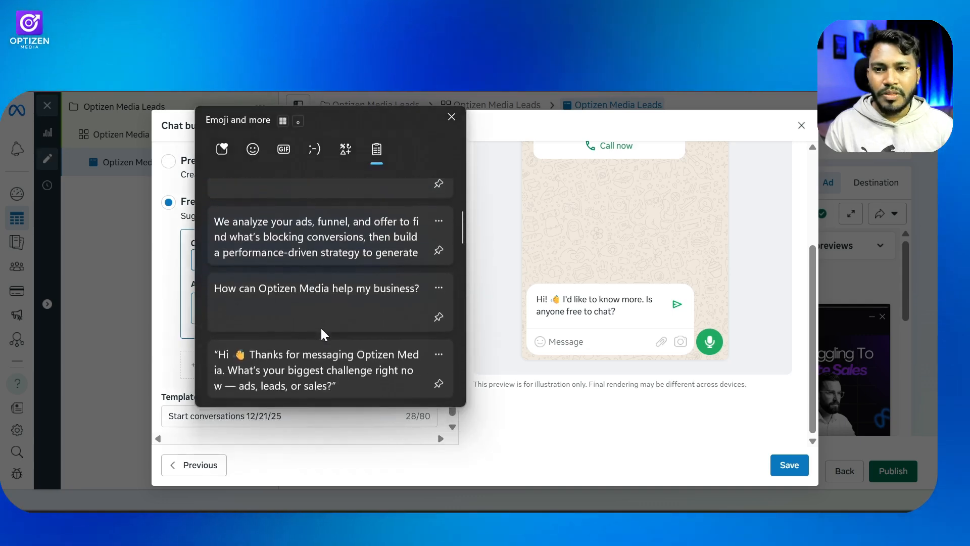
scroll(311, 307, "down", 1)
left_click(304, 262)
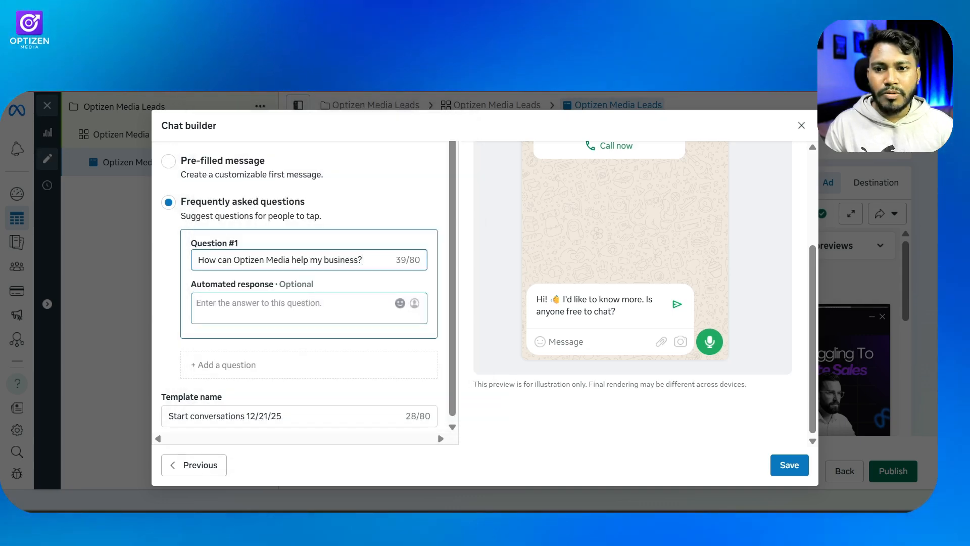
- Fill Question #1's automated response with the copied answer starting "We analyze your ads, funnel, and offer"
left_click(256, 309)
key("super+v")
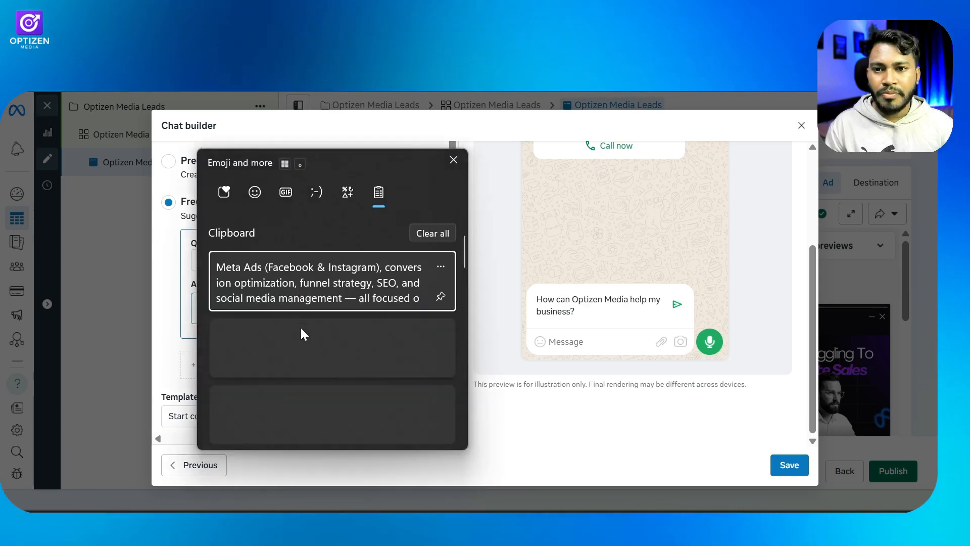
left_click(338, 396)
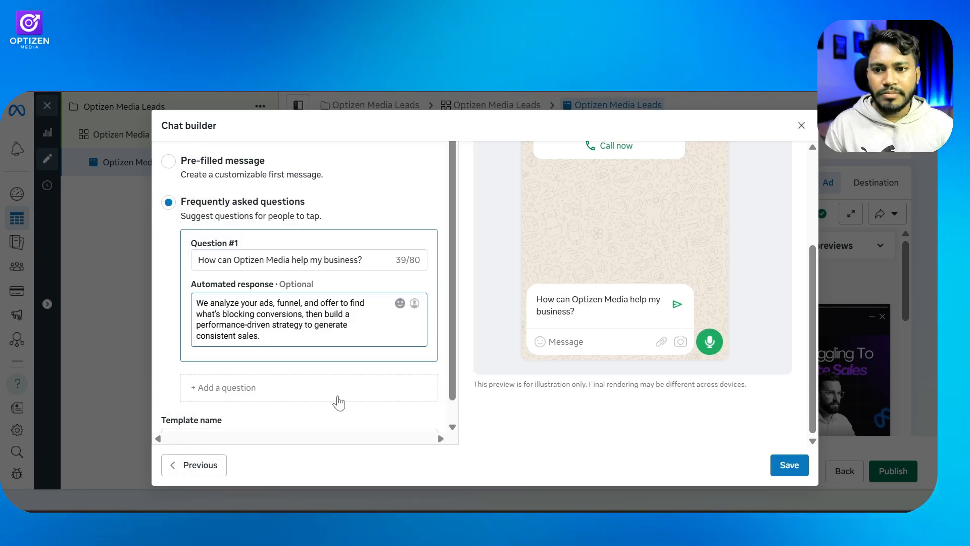
- Add a second frequently asked question reading "What services do you offer?"
scroll(338, 402, "down", 1)
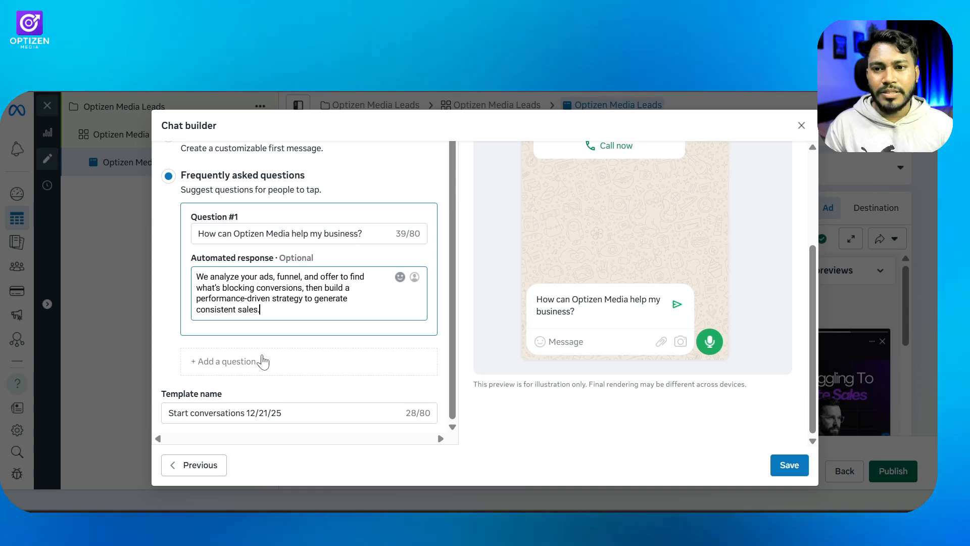
left_click(250, 362)
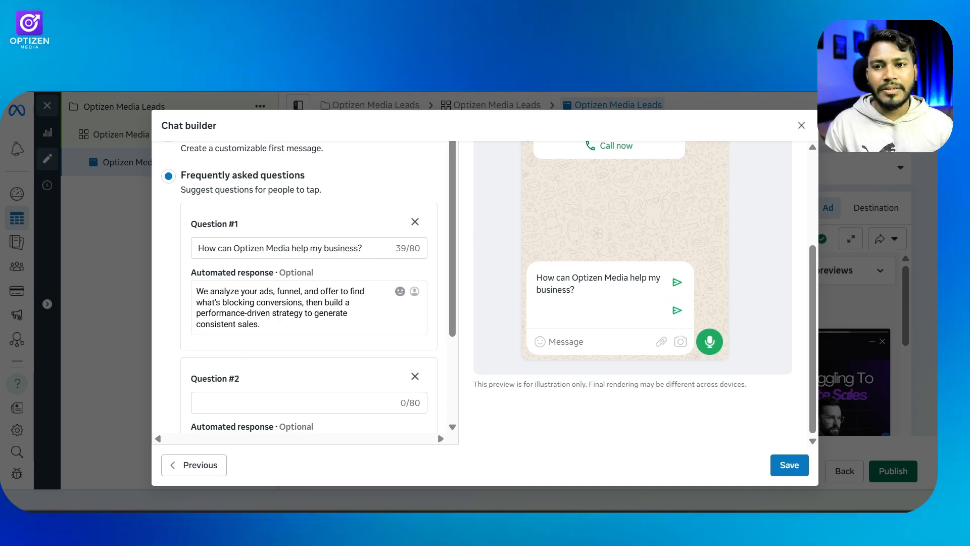
scroll(272, 396, "down", 3)
left_click(283, 256)
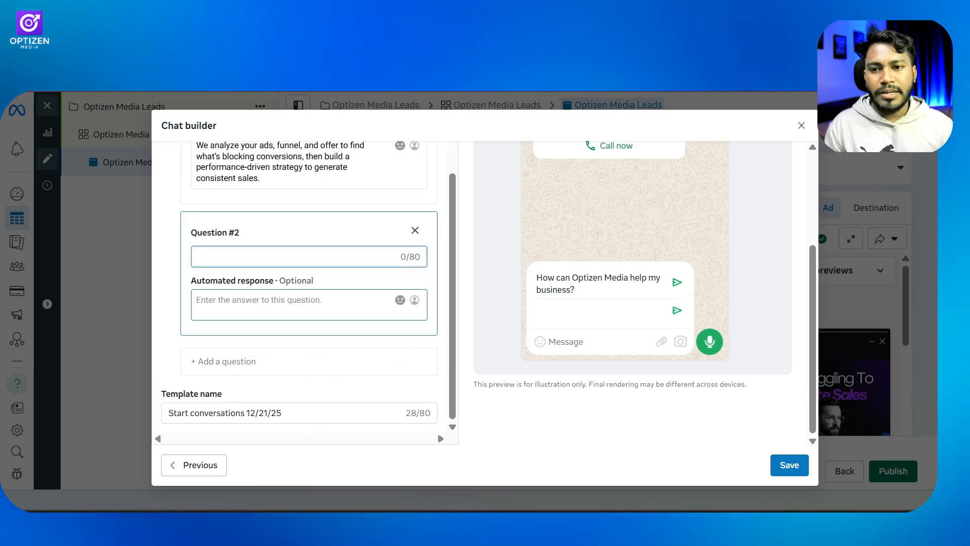
key("super+v")
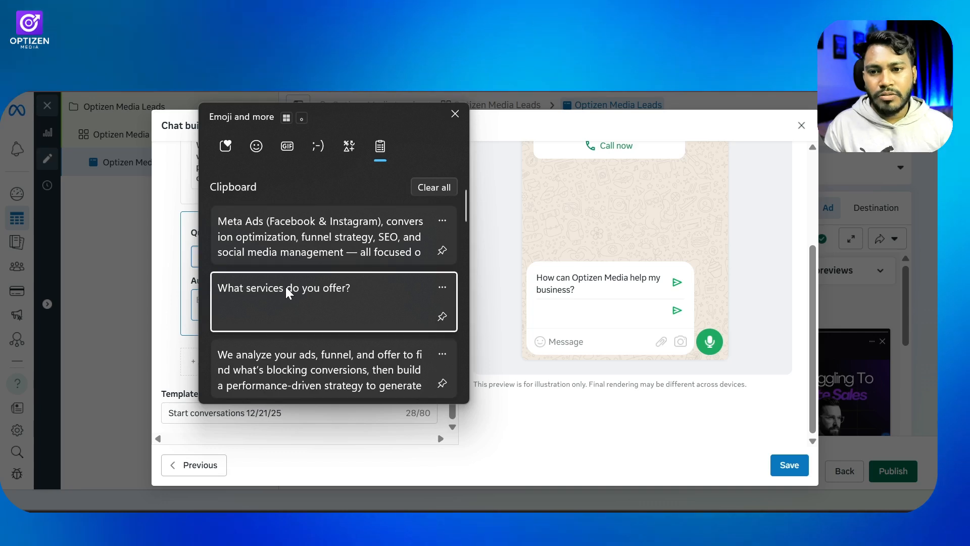
left_click(286, 287)
- Fill Question #2's automated response with the copied answer starting "Meta Ads (Facebook & Instagram), conversion optimization"
left_click(276, 309)
key("super+v")
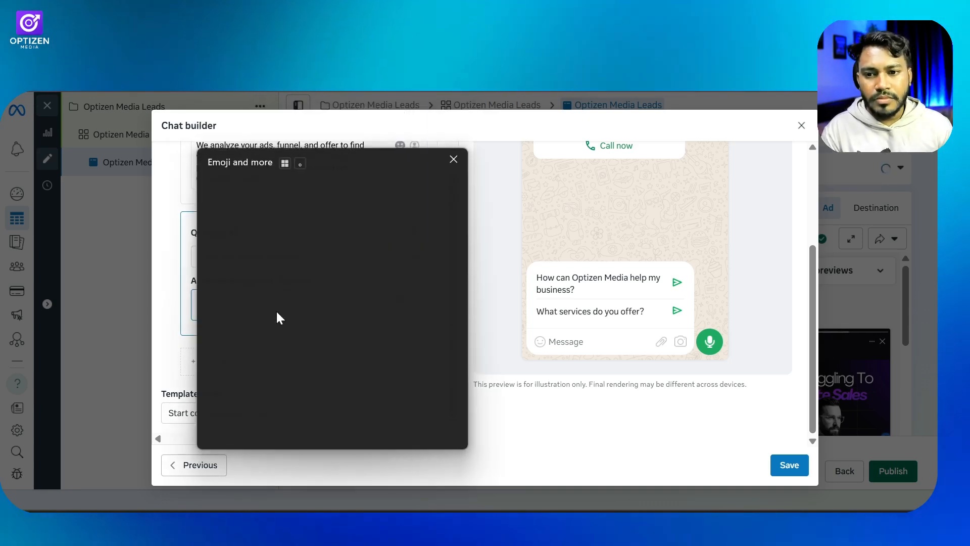
left_click(332, 271)
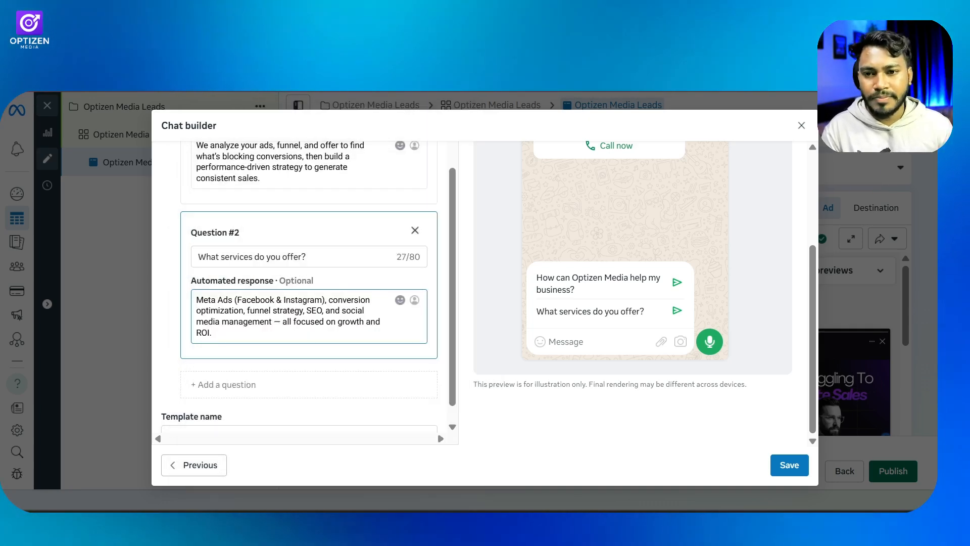
- Replace the chat template's welcome message with the copied greeting starting "Hi 👋 Thanks for messaging Optizen Media"
scroll(347, 329, "down", 1)
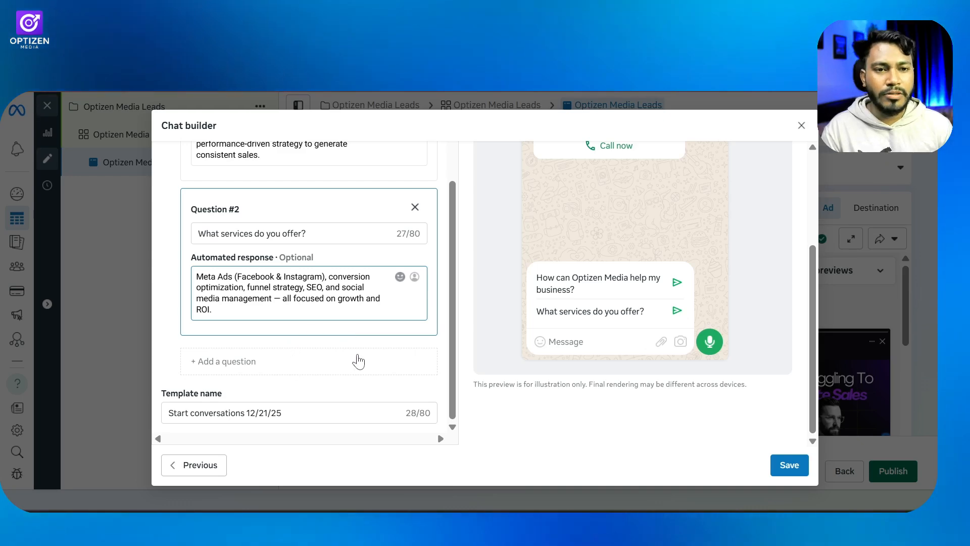
scroll(355, 325, "up", 5)
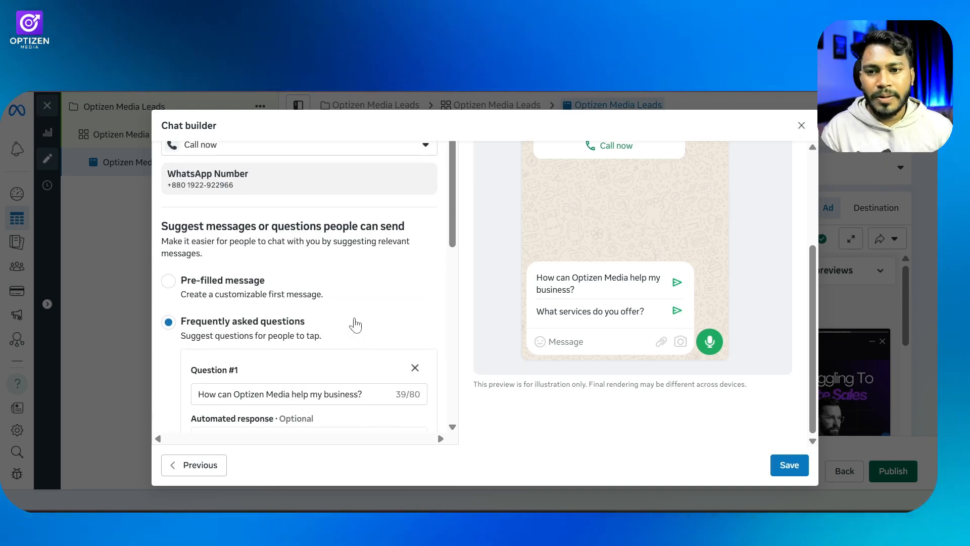
scroll(340, 317, "up", 3)
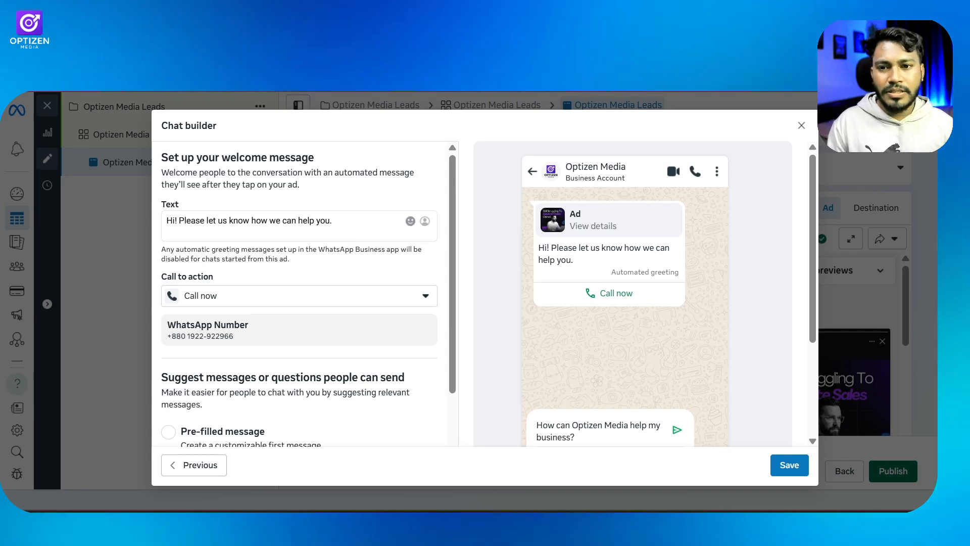
left_click_drag(335, 221, 216, 221)
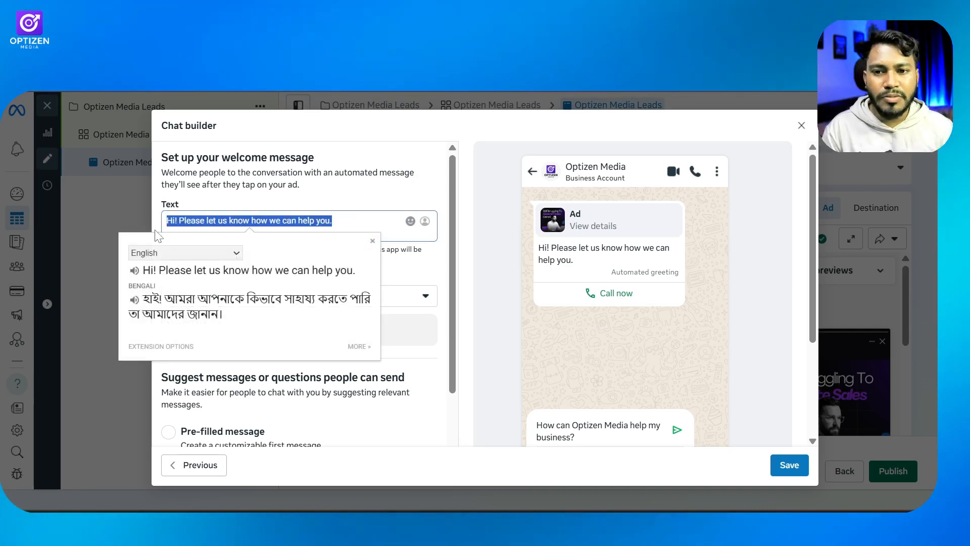
key("super+v")
scroll(275, 387, "down", 2)
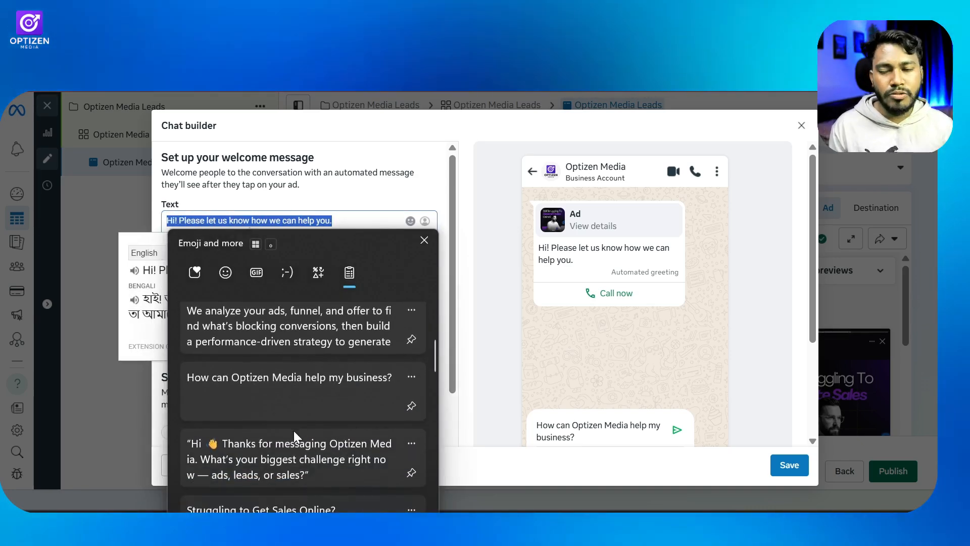
left_click(247, 463)
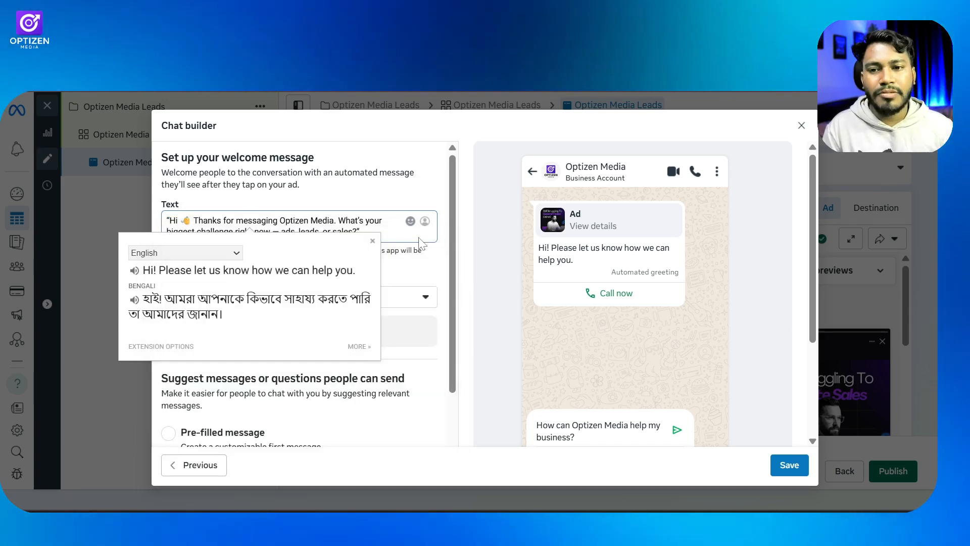
left_click(394, 223)
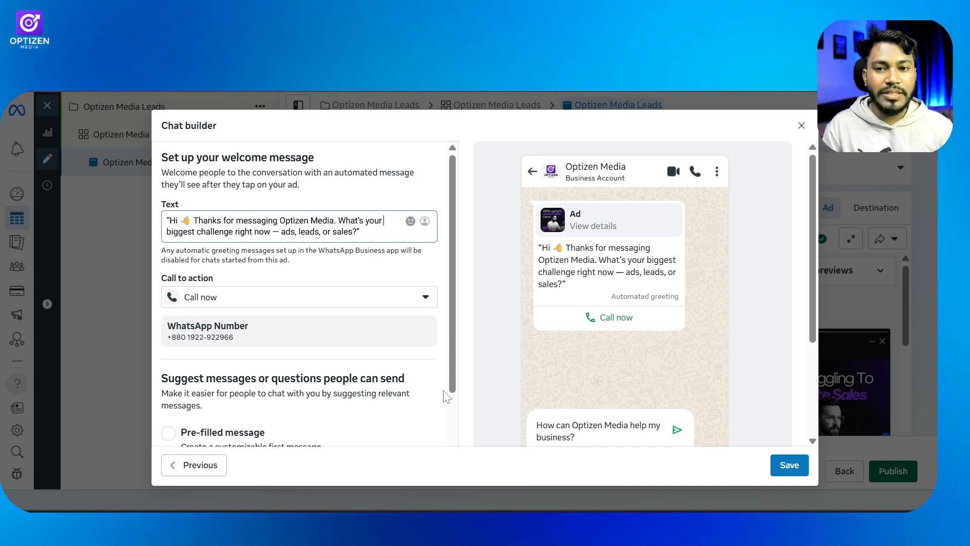
- Name the chat template "Optizen Media Leads" and save it
scroll(318, 299, "down", 10)
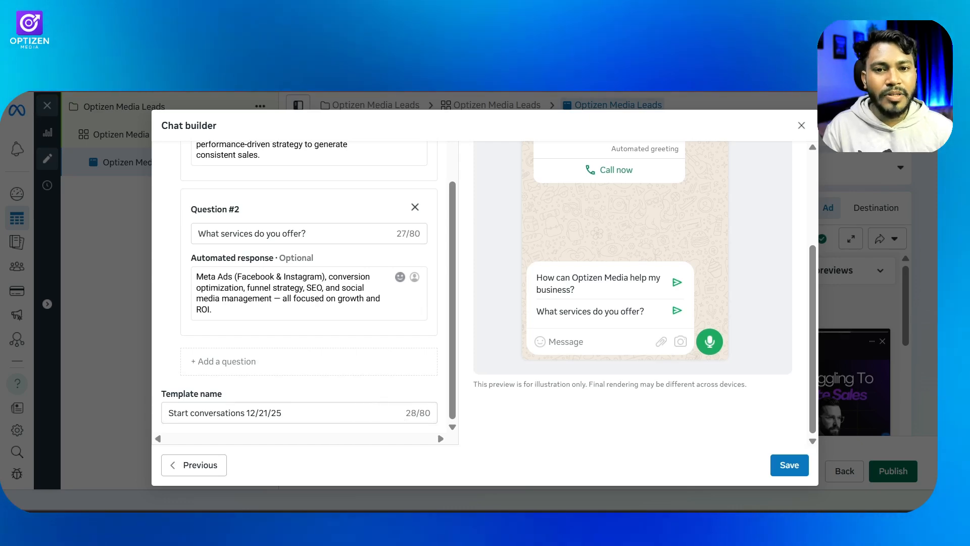
left_click_drag(364, 413, 156, 393)
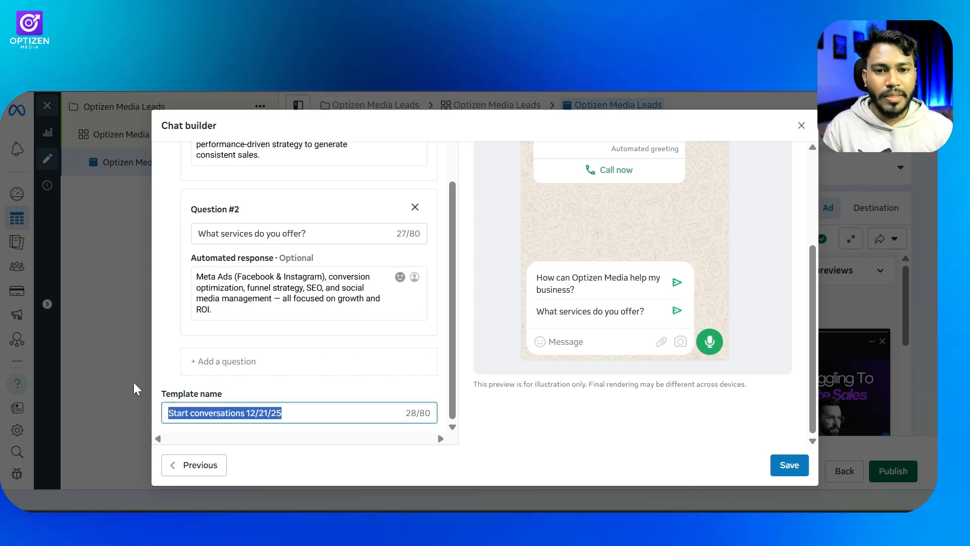
key("super+v")
scroll(277, 321, "down", 5)
scroll(280, 329, "down", 3)
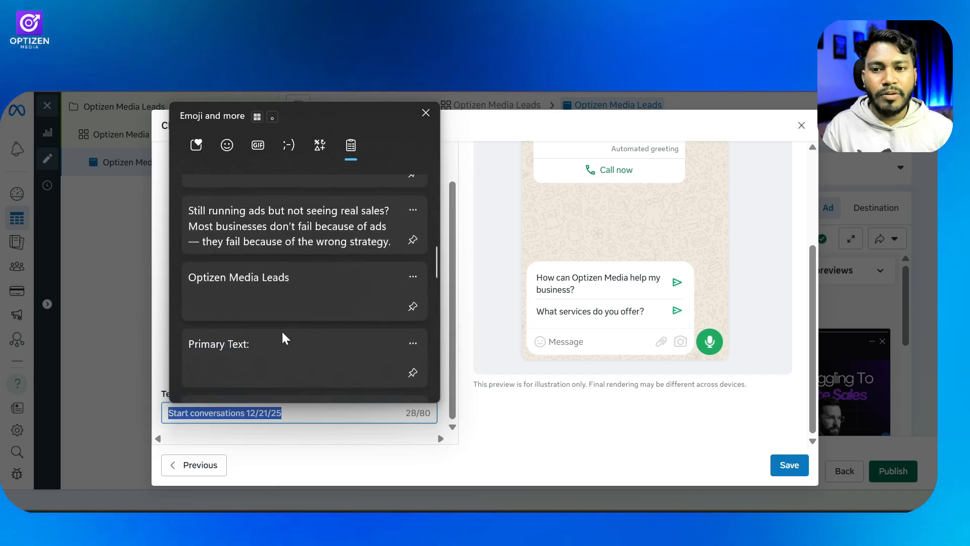
left_click(270, 276)
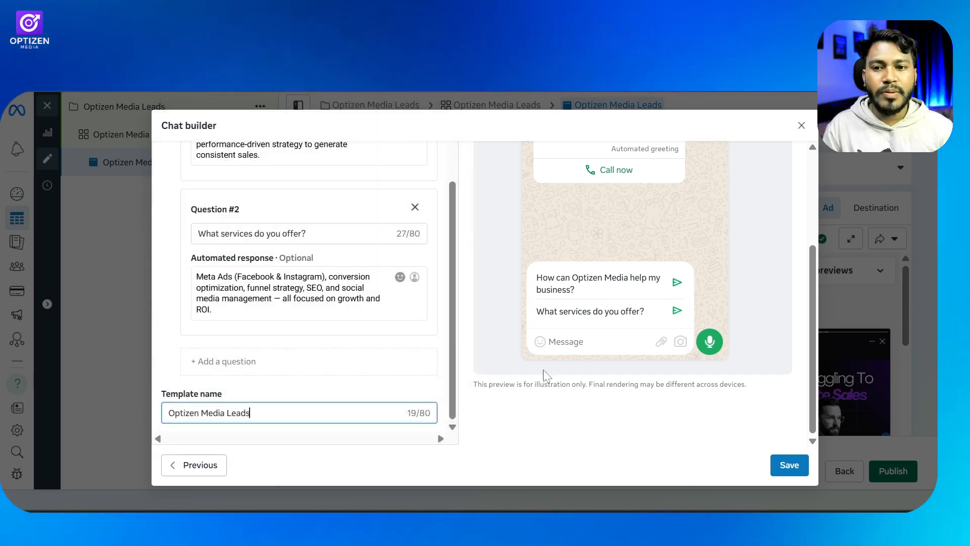
left_click(803, 468)
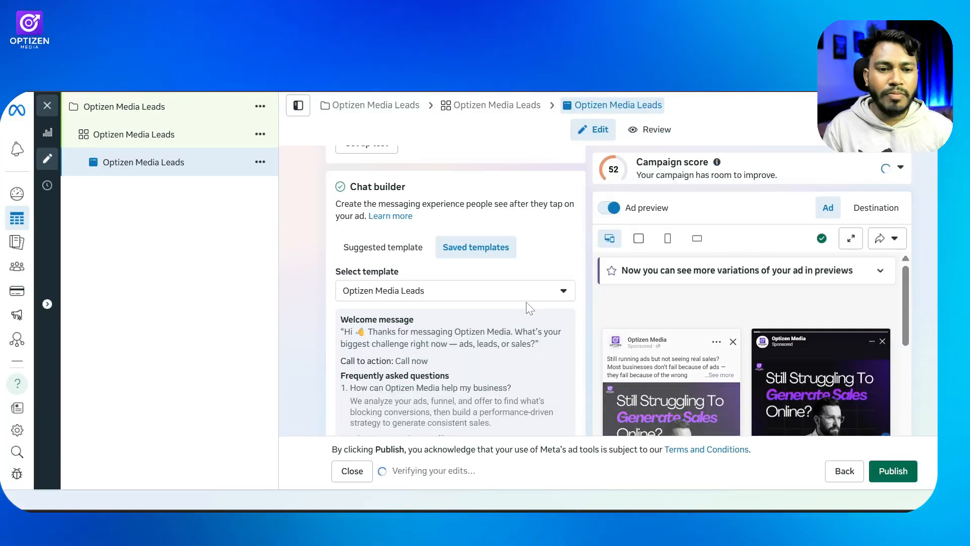
- Check the saved chat template's summary, the tracking options and the ad previews
scroll(494, 343, "down", 3)
scroll(494, 344, "down", 4)
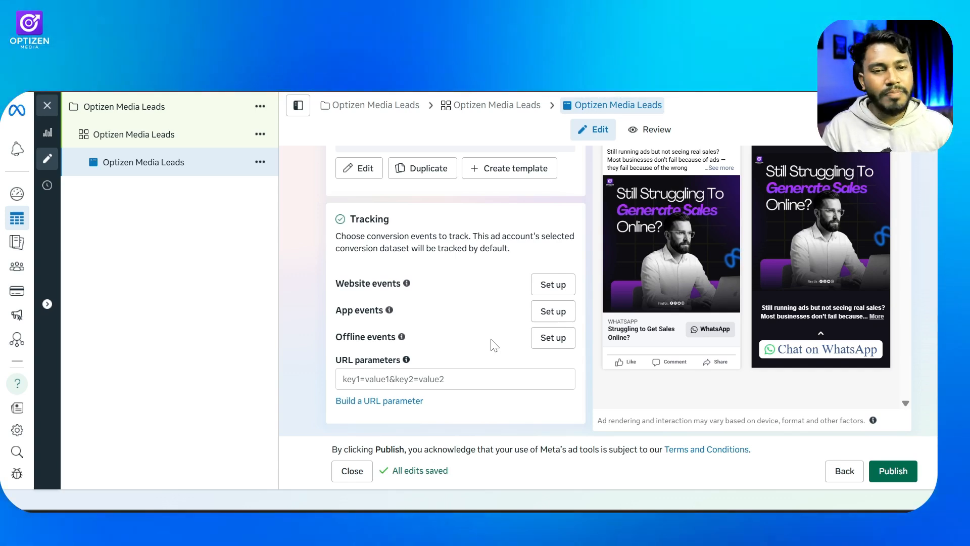
scroll(718, 284, "up", 2)
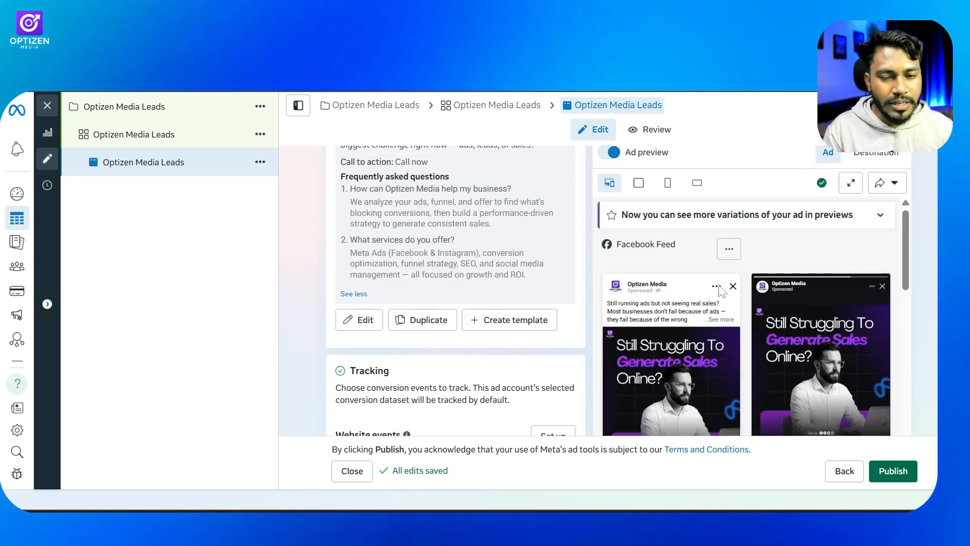
scroll(483, 333, "down", 2)
scroll(495, 337, "up", 1)
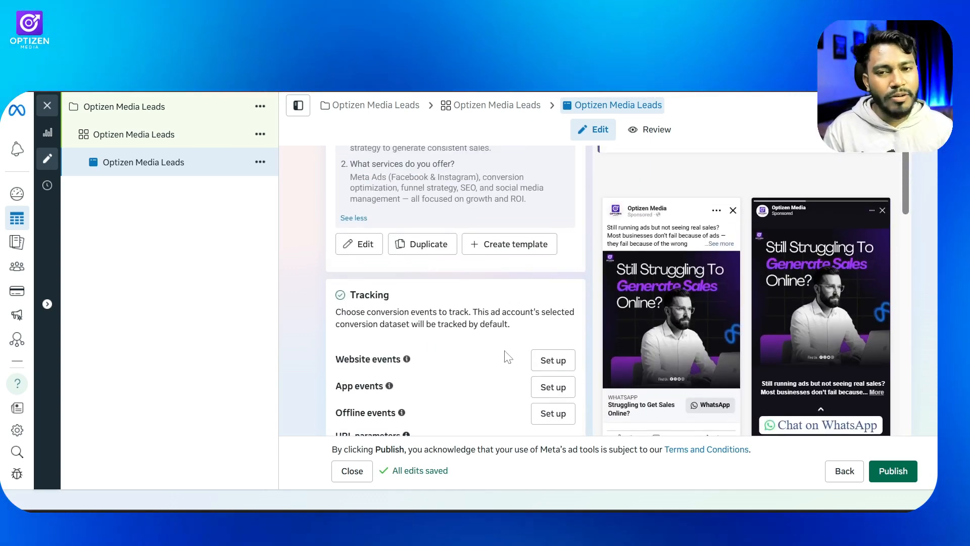
scroll(505, 356, "up", 6)
scroll(521, 351, "up", 5)
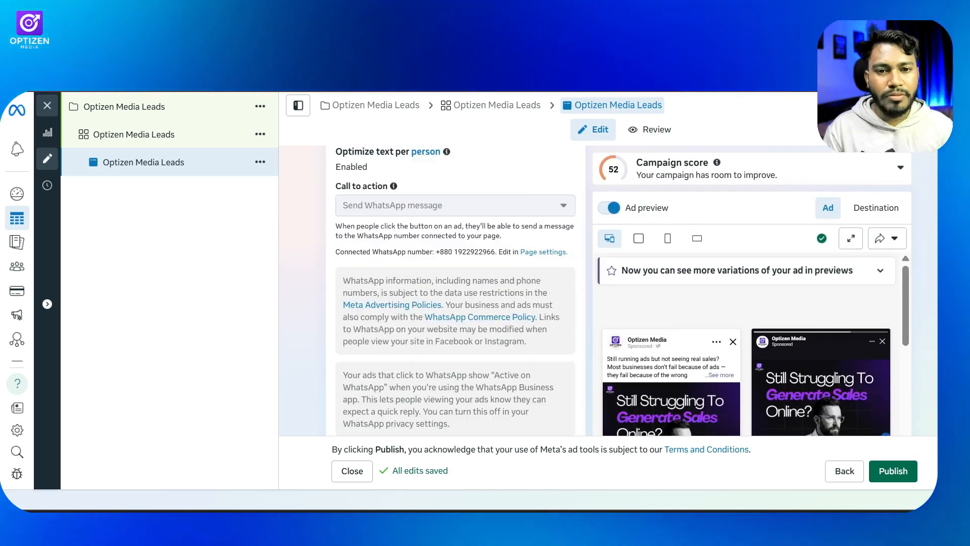
- Examine the campaign score recommendations on including all available placements and using instant forms, without applying them
left_click(877, 166)
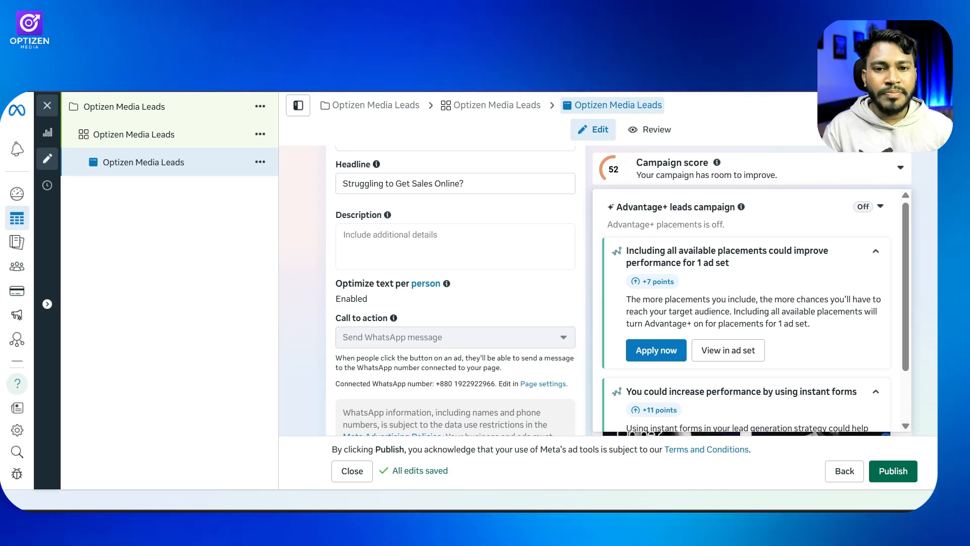
scroll(814, 262, "down", 1)
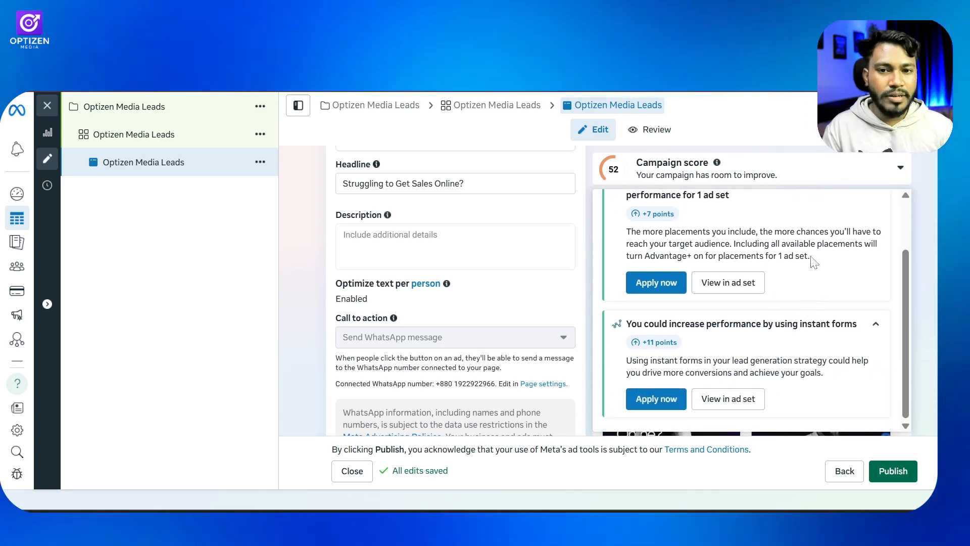
scroll(751, 340, "down", 3)
scroll(763, 352, "up", 6)
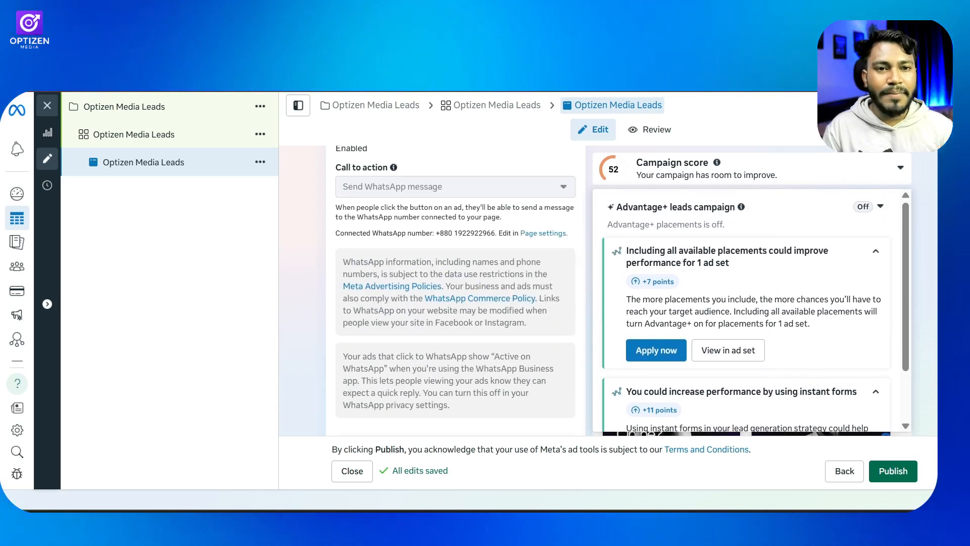
scroll(850, 251, "up", 3)
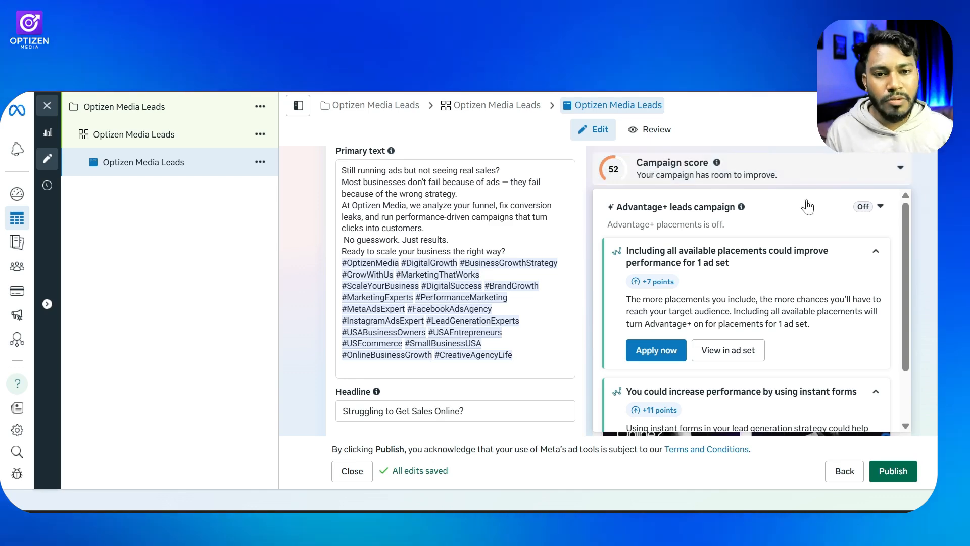
scroll(773, 279, "down", 2)
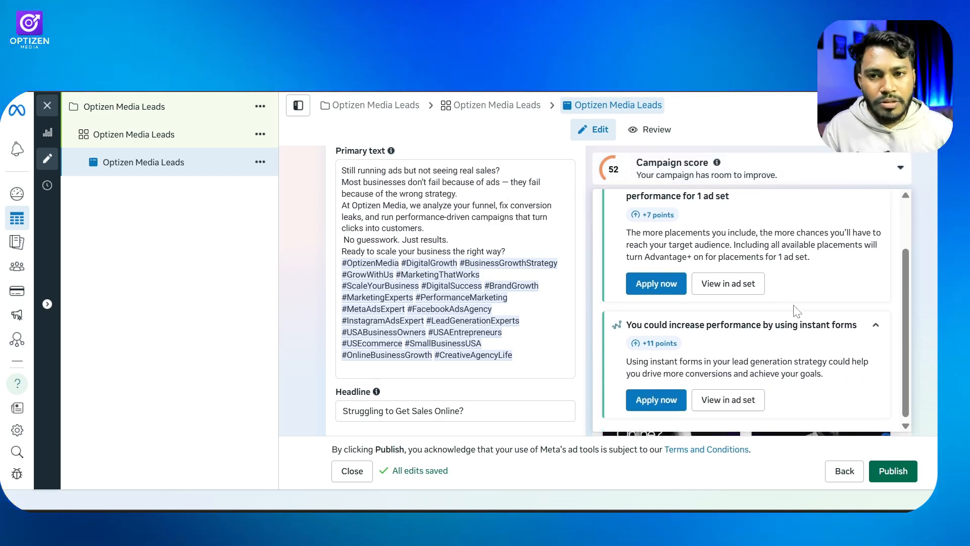
scroll(772, 281, "up", 2)
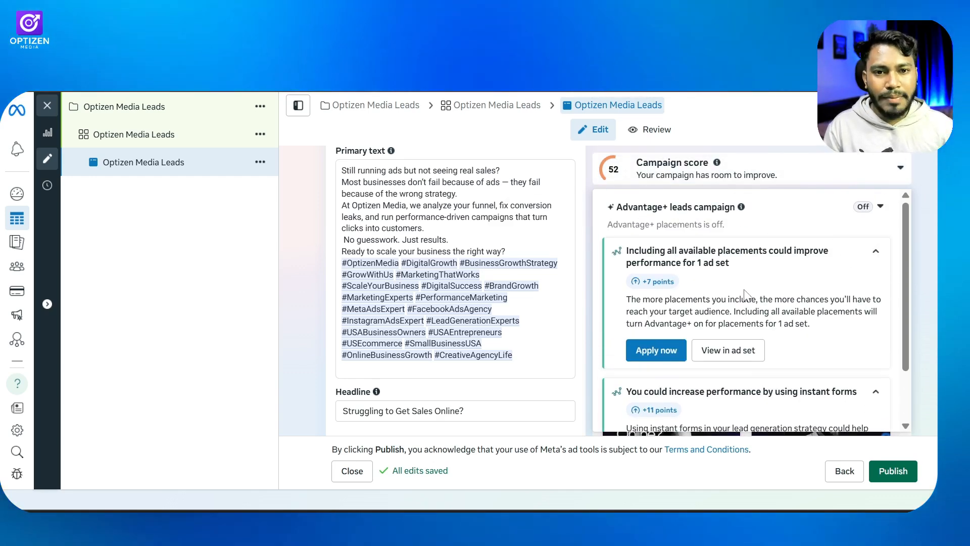
scroll(744, 295, "down", 5)
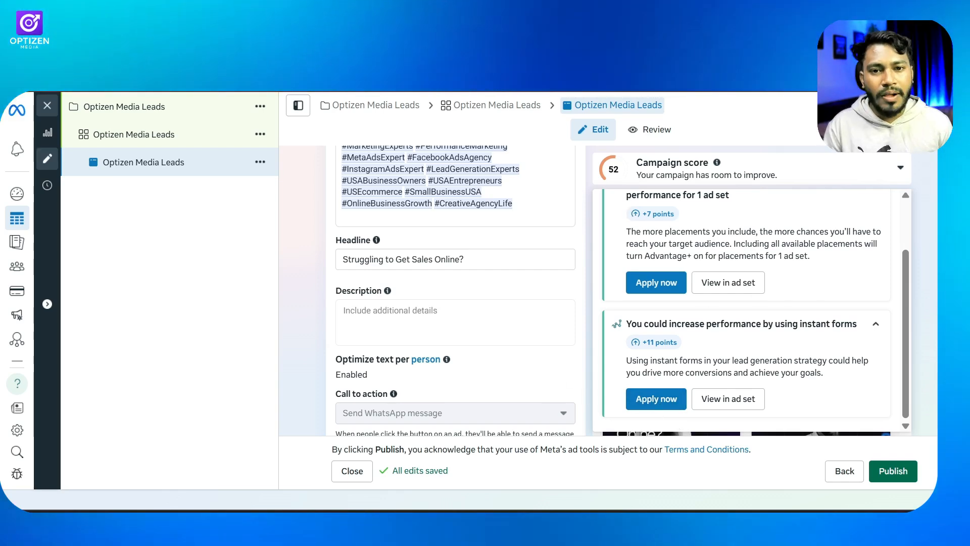
scroll(698, 284, "up", 2)
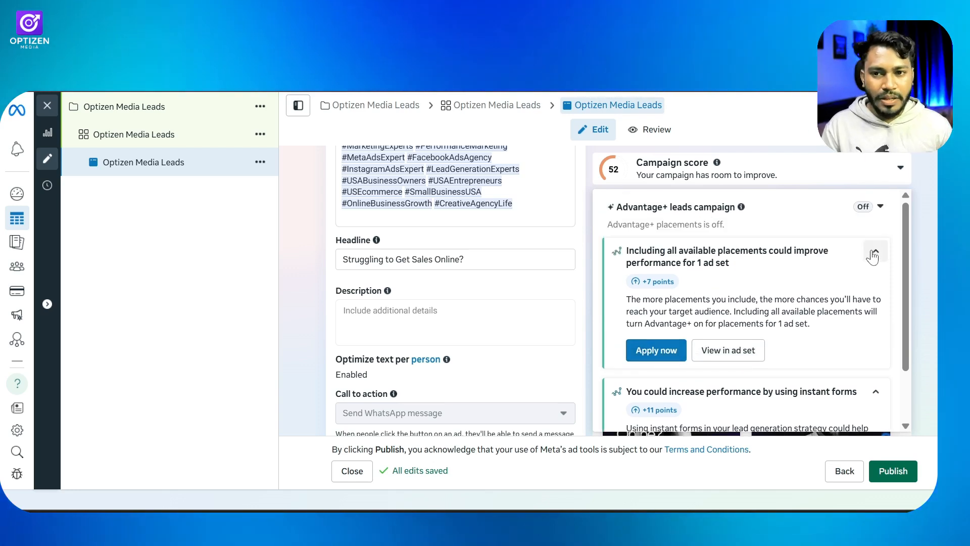
left_click(873, 252)
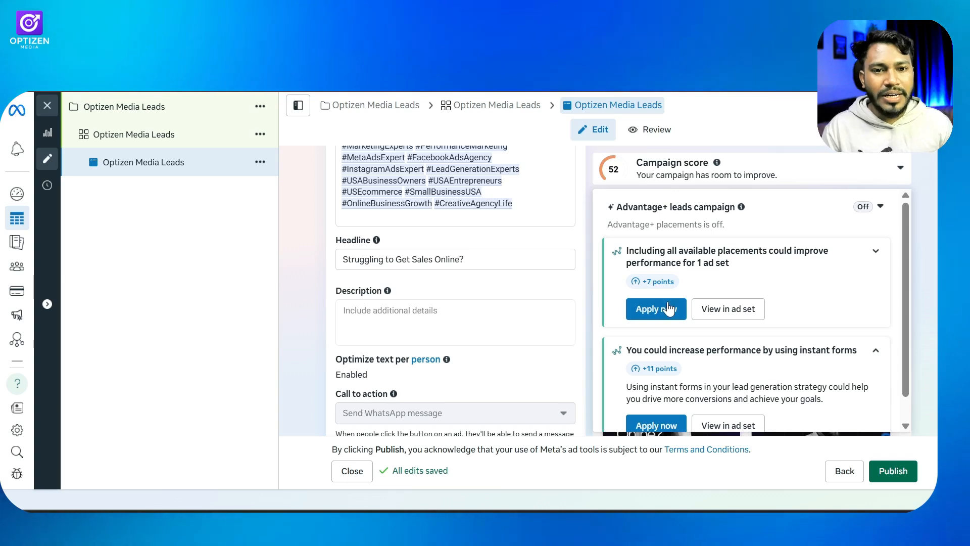
scroll(859, 305, "down", 1)
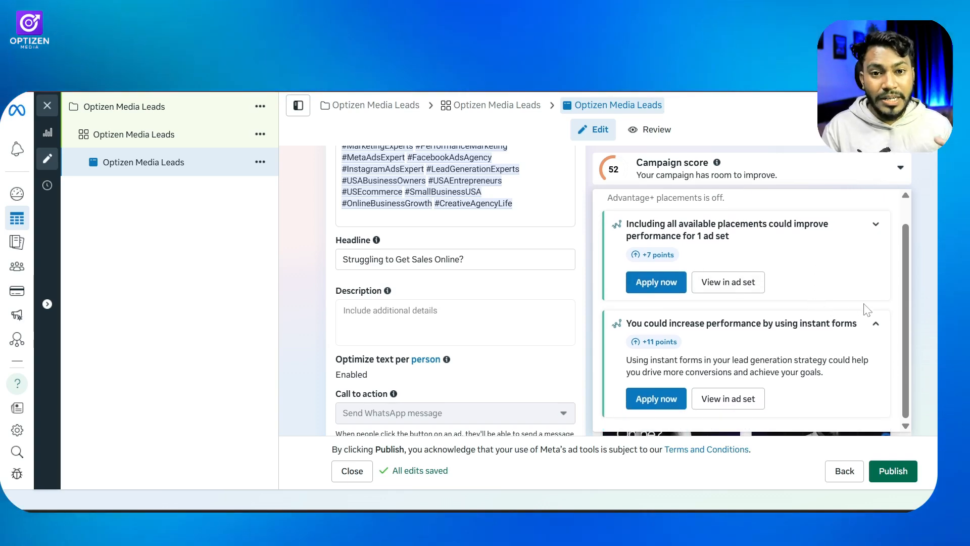
left_click(859, 170)
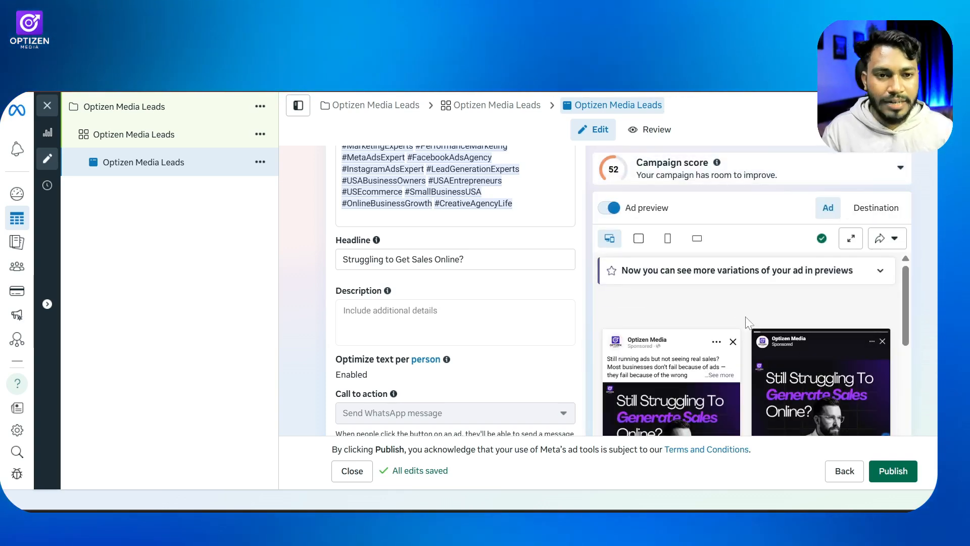
- Look through the ad previews for the different placements and the ad's remaining settings down to tracking
scroll(785, 309, "down", 10)
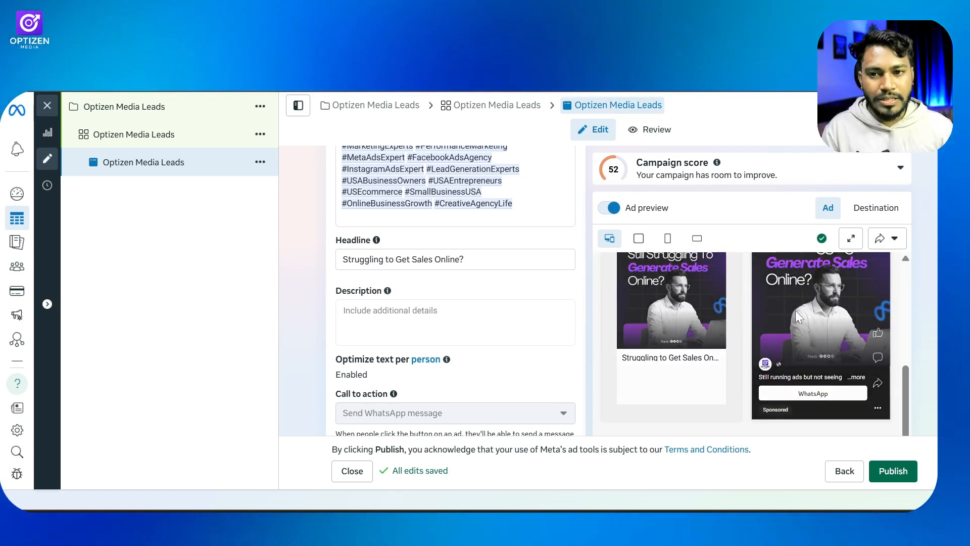
scroll(797, 310, "down", 5)
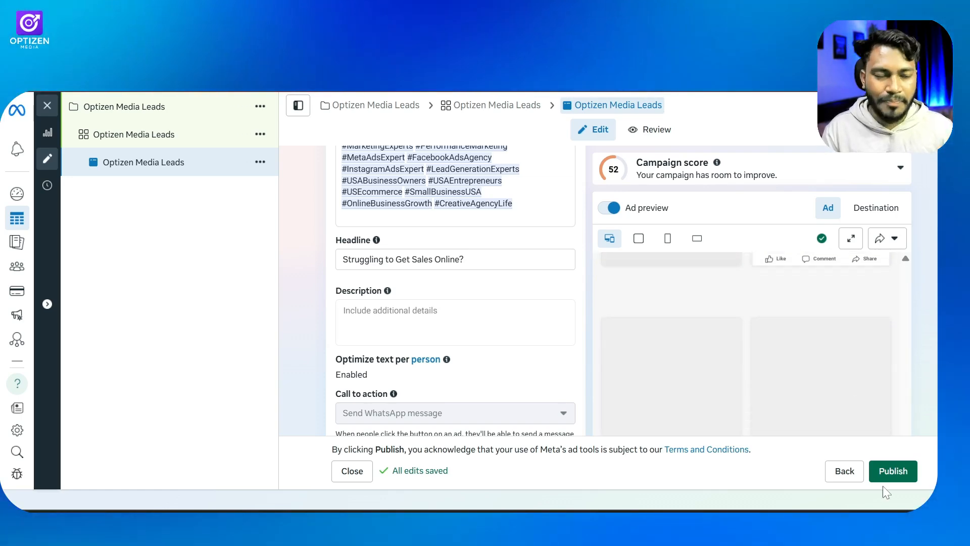
scroll(580, 372, "down", 5)
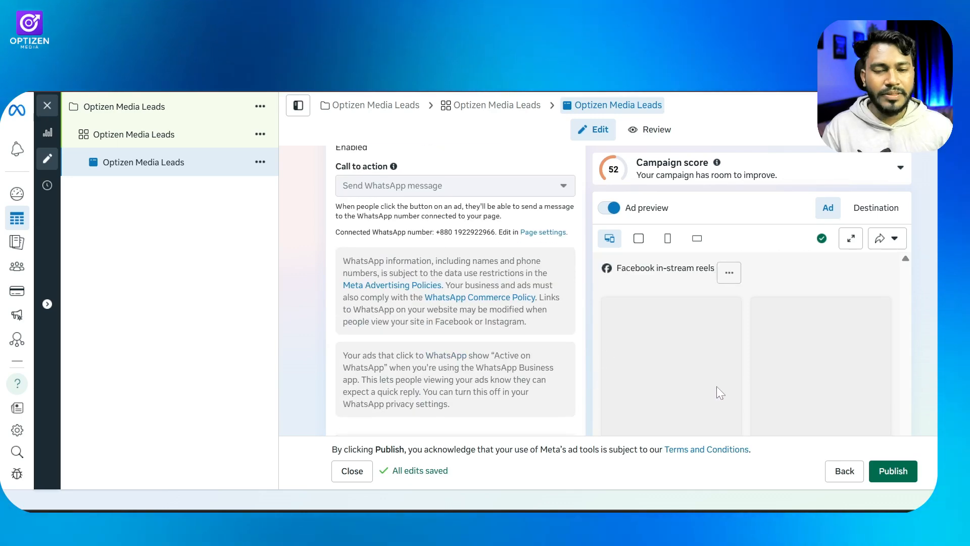
scroll(848, 368, "down", 10)
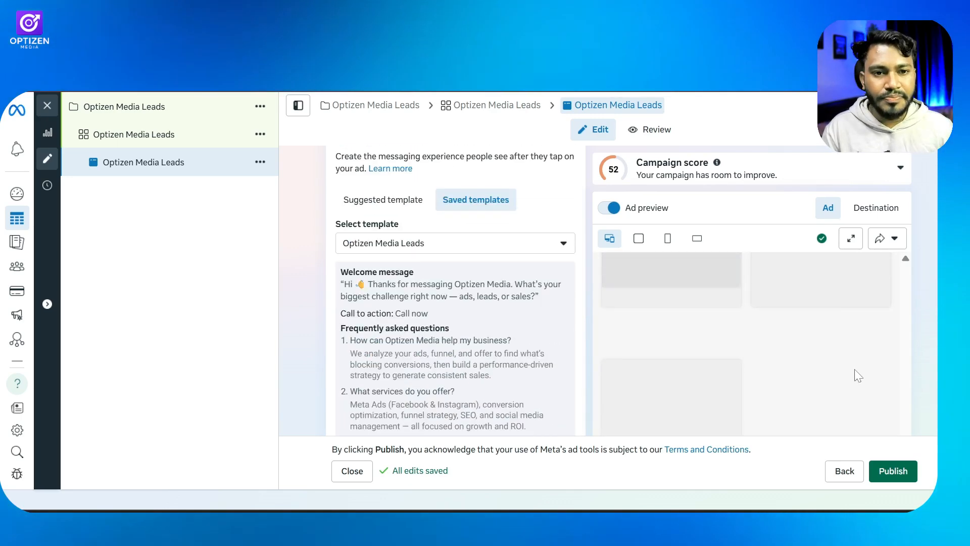
scroll(845, 367, "down", 4)
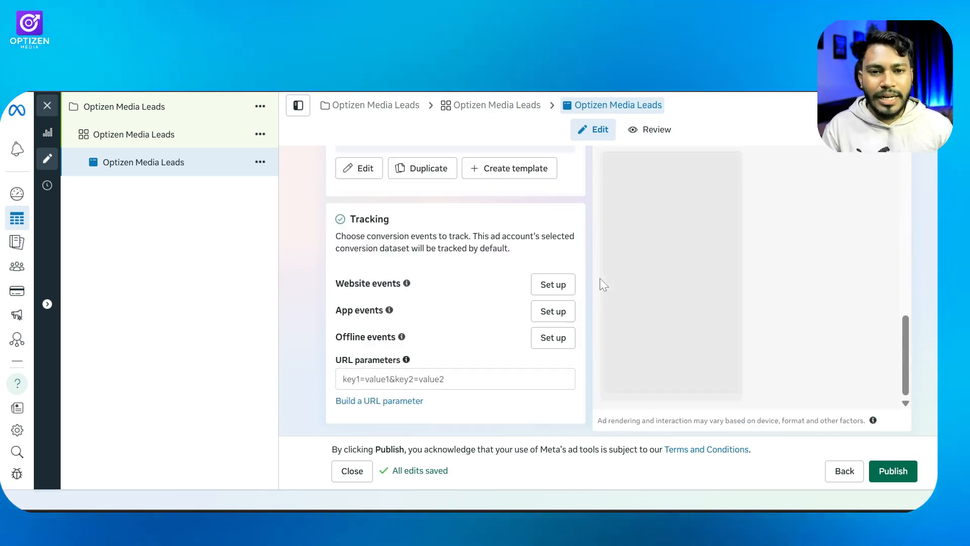
- Open the ad's review summary and check its name, Facebook Page, format and Advantage+ creative enhancements
left_click(652, 136)
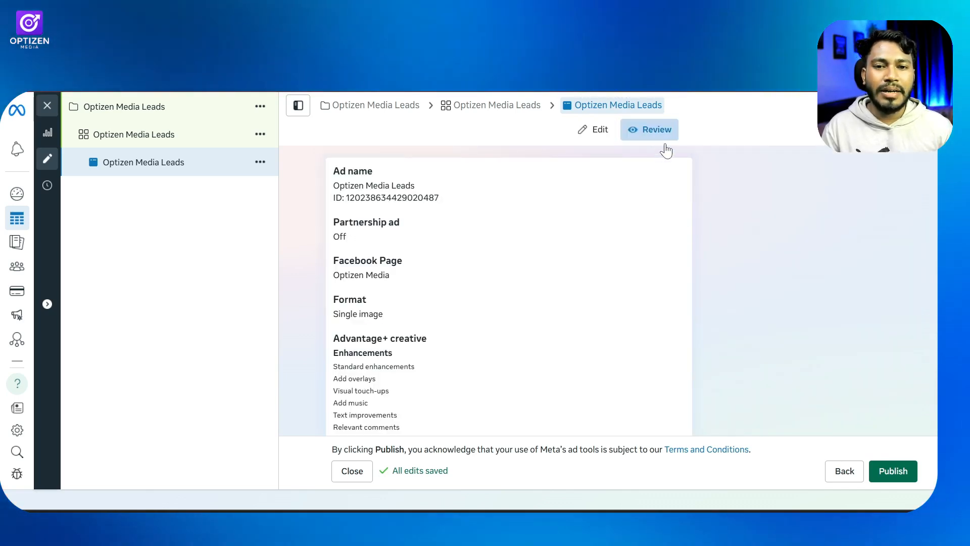
scroll(485, 207, "down", 3)
scroll(489, 198, "up", 3)
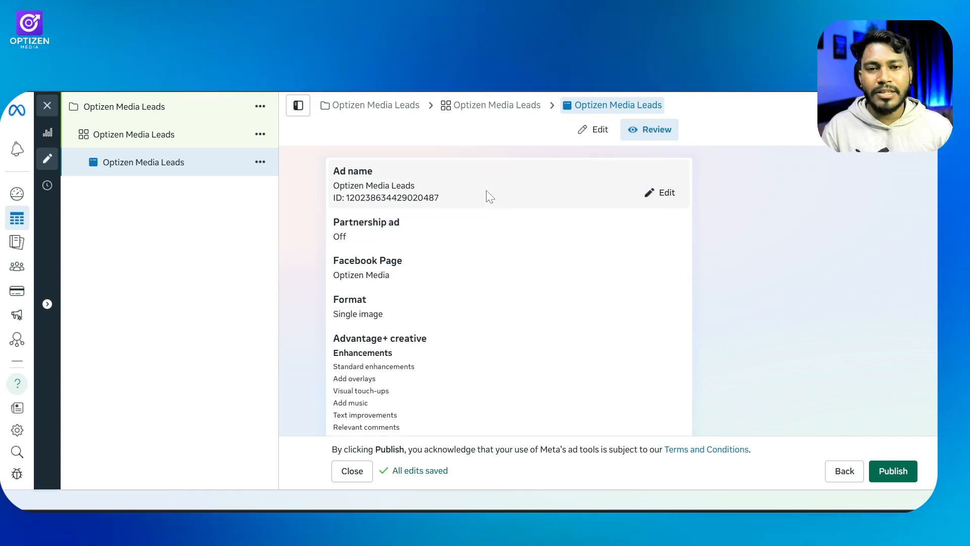
scroll(379, 222, "down", 2)
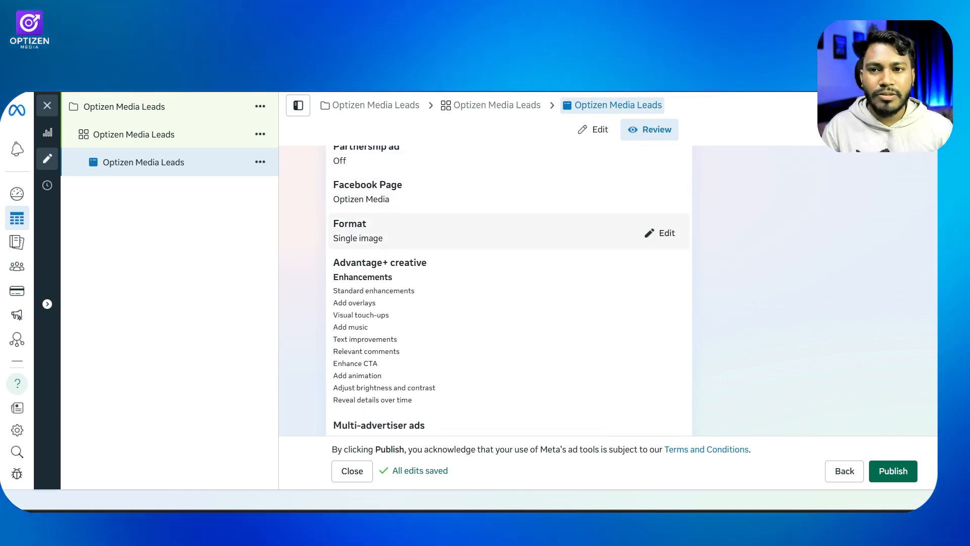
- Check the multi-advertiser ads setting and look through the ad previews for the feeds and in-stream for Reels placements
scroll(444, 389, "down", 5)
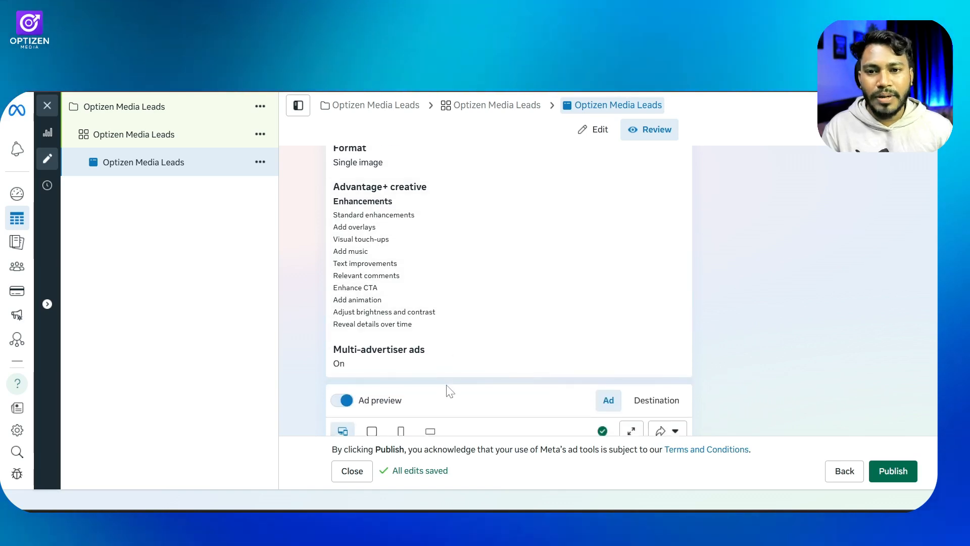
scroll(540, 273, "down", 3)
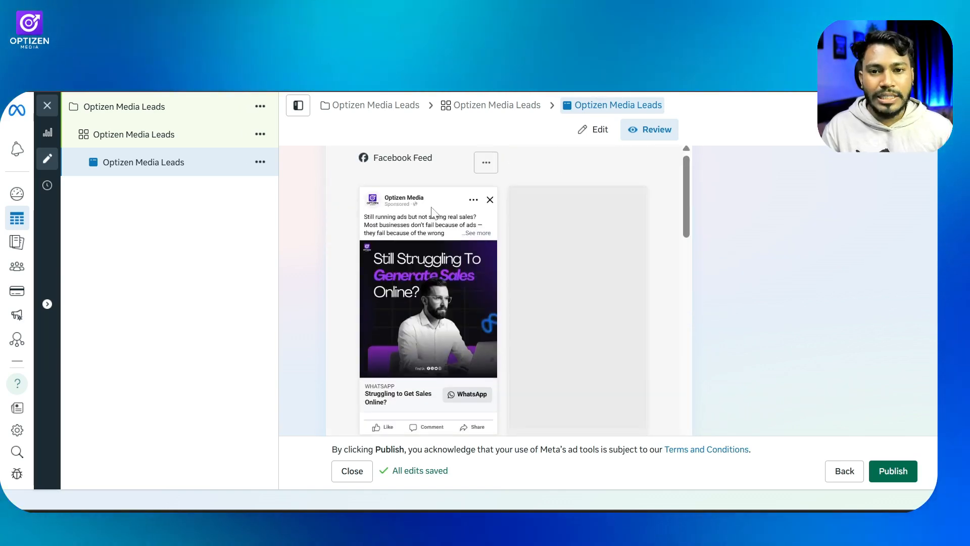
scroll(427, 227, "up", 3)
left_click(371, 281)
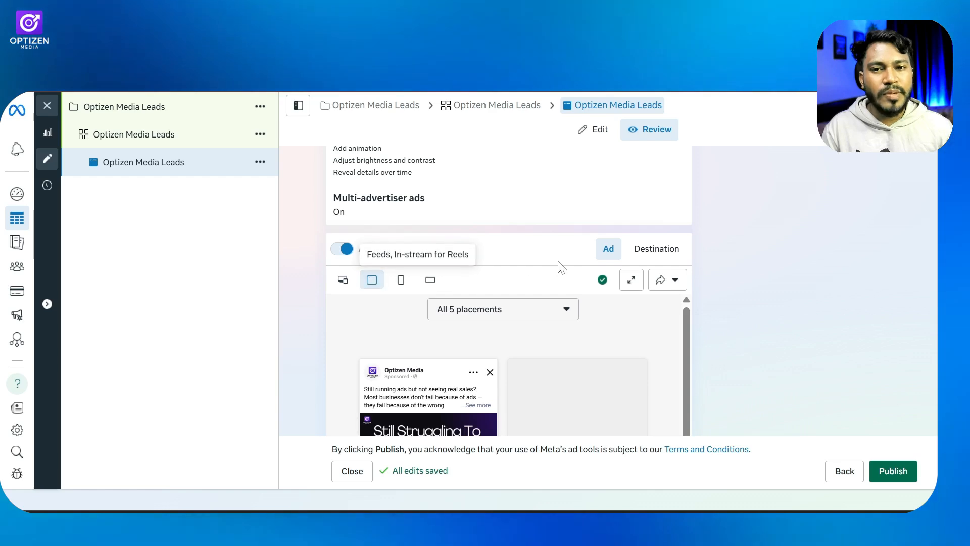
scroll(527, 310, "down", 3)
scroll(531, 298, "down", 4)
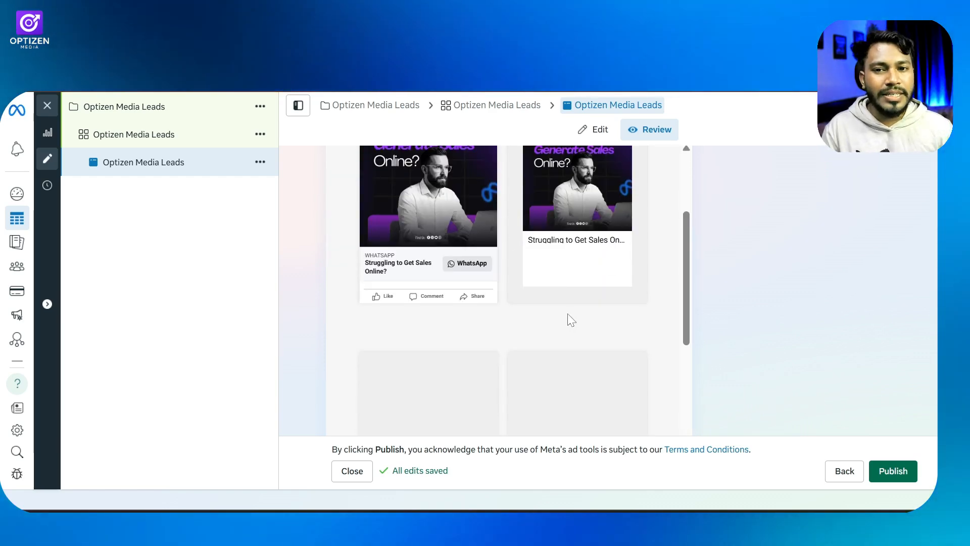
scroll(509, 317, "up", 4)
scroll(508, 314, "up", 3)
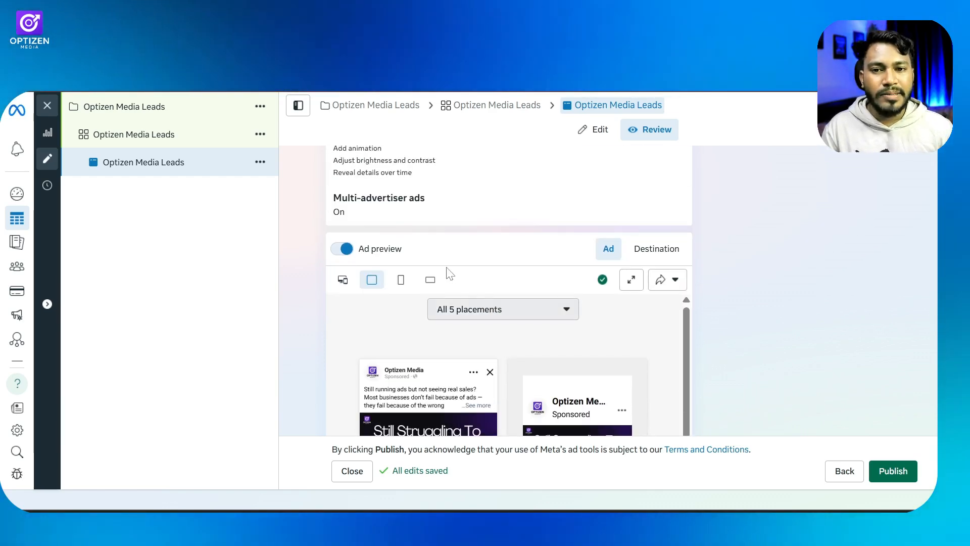
- Look through the ad previews for the vertical and landscape placements, finishing on the view of all placements
left_click(401, 281)
scroll(591, 318, "down", 5)
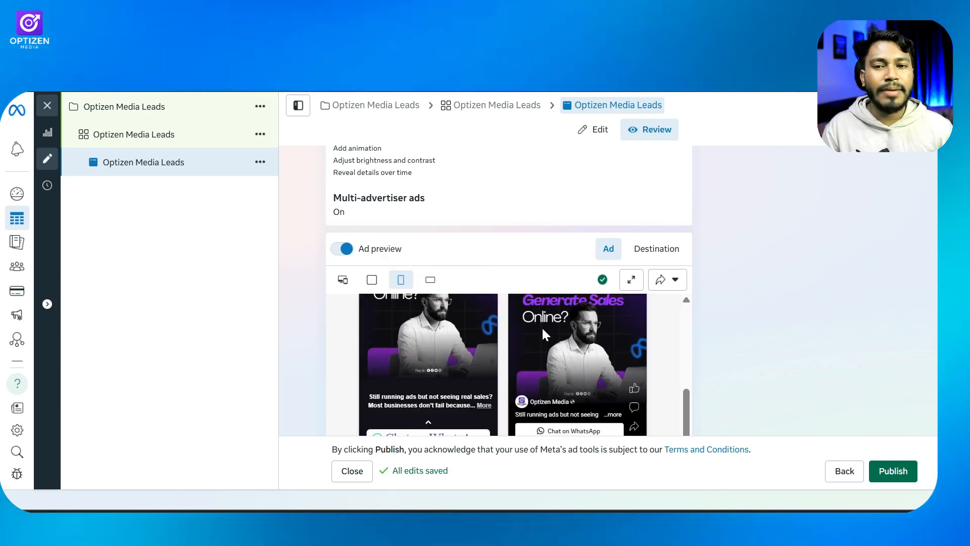
left_click(427, 279)
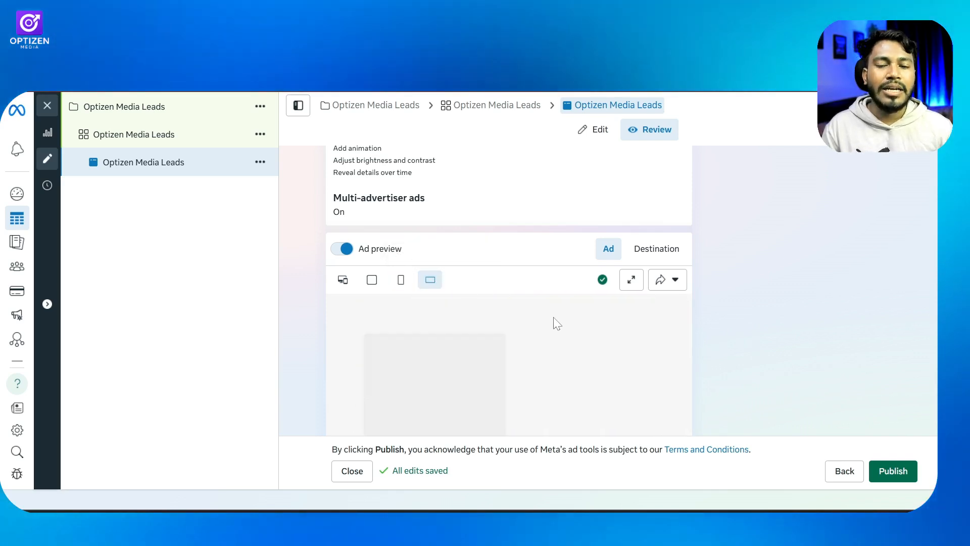
scroll(561, 320, "down", 4)
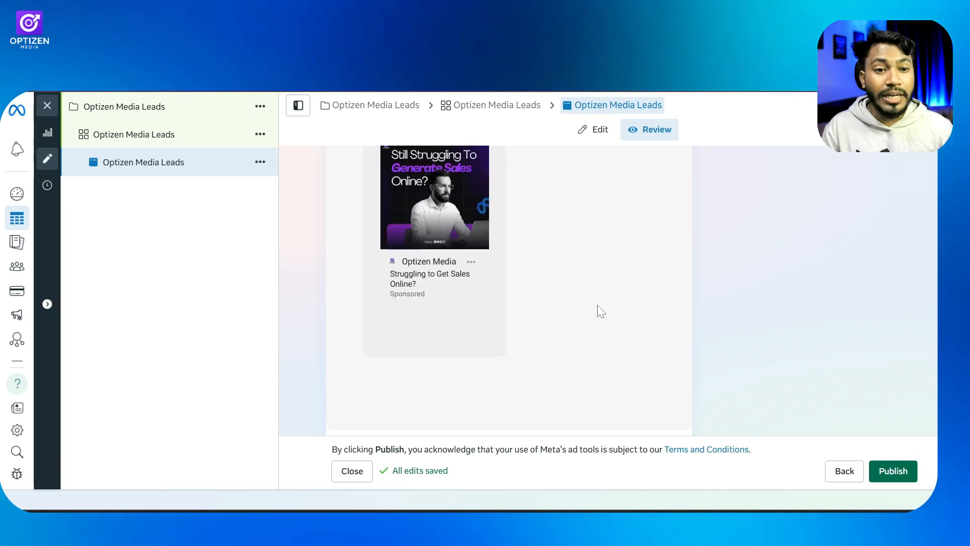
scroll(594, 305, "up", 2)
scroll(592, 301, "up", 2)
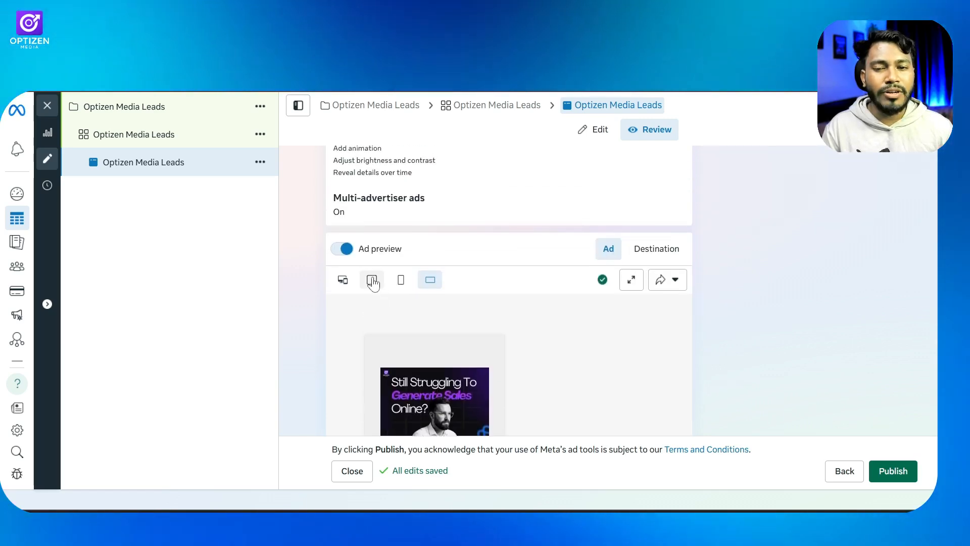
left_click(342, 280)
scroll(511, 313, "down", 2)
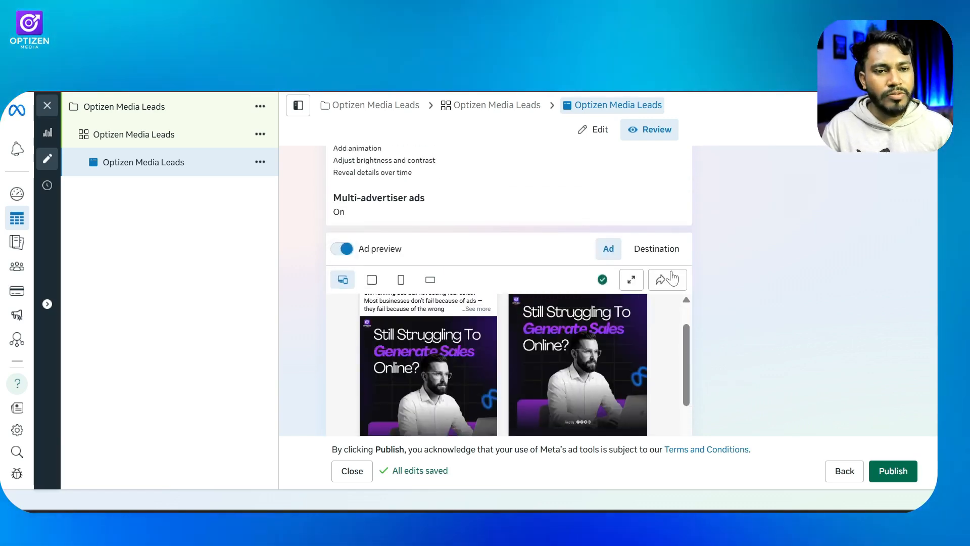
- Preview the ad's WhatsApp destination chat and read its automated greeting
left_click(647, 249)
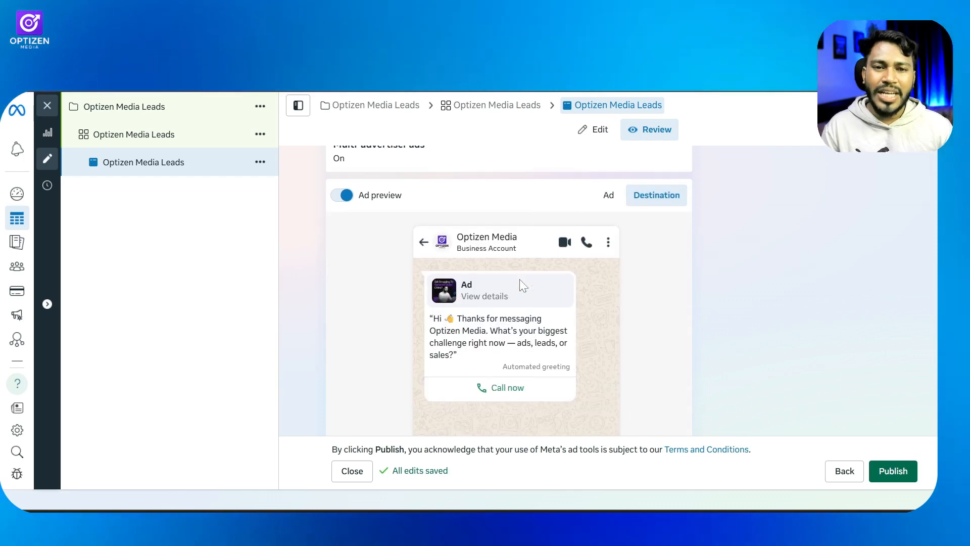
scroll(386, 214, "down", 2)
scroll(498, 314, "down", 2)
scroll(493, 244, "up", 3)
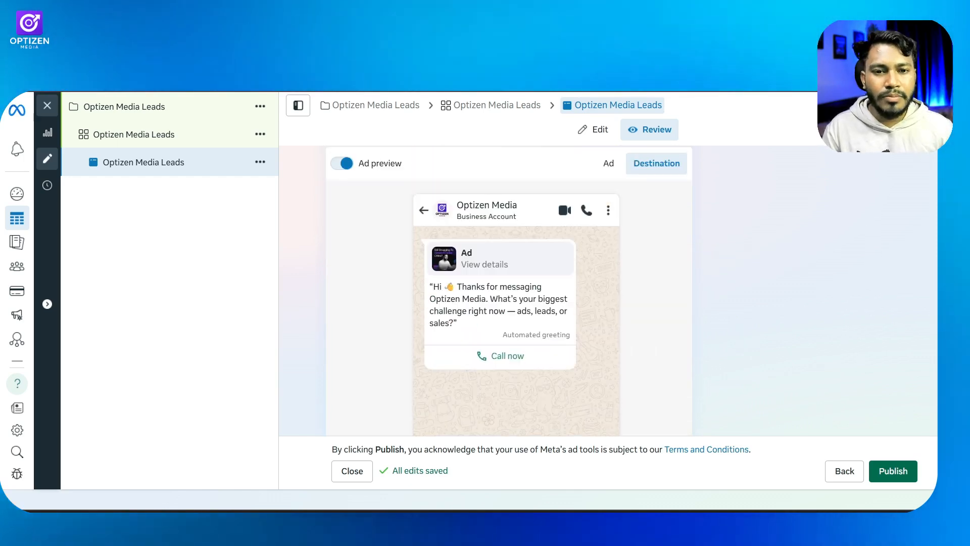
- Switch from the destination preview to the ad preview, look it through to the end, and return to the start of the review summary
left_click(608, 178)
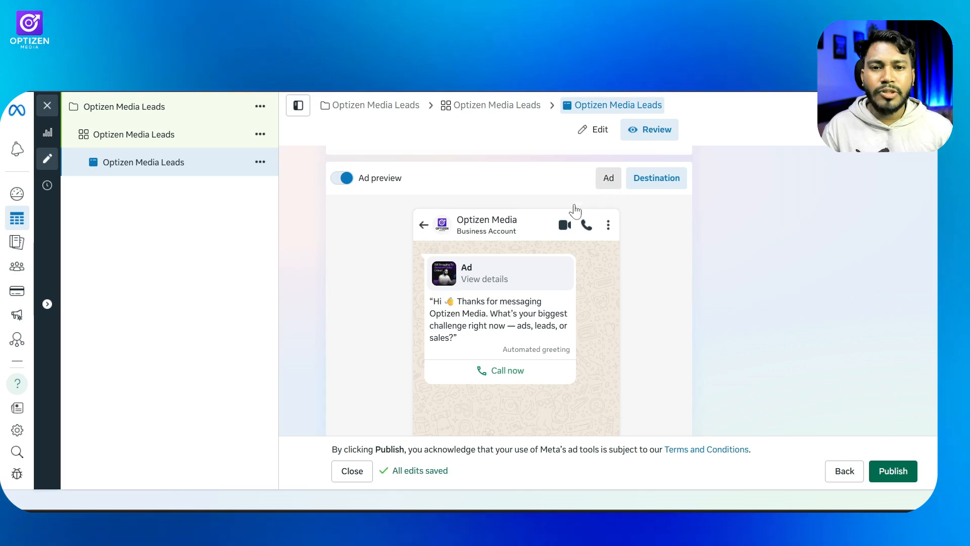
scroll(501, 261, "down", 3)
scroll(501, 261, "down", 4)
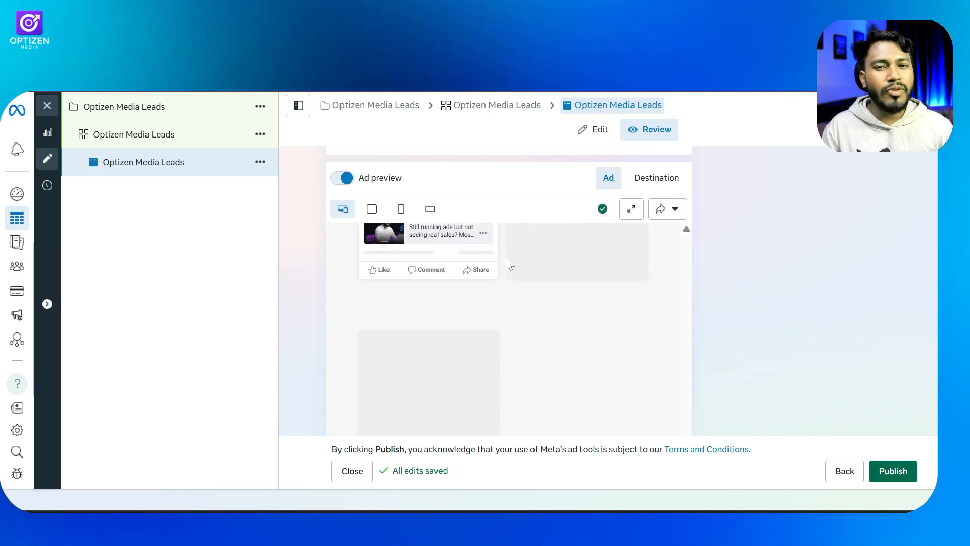
scroll(784, 244, "down", 1)
scroll(801, 278, "down", 3)
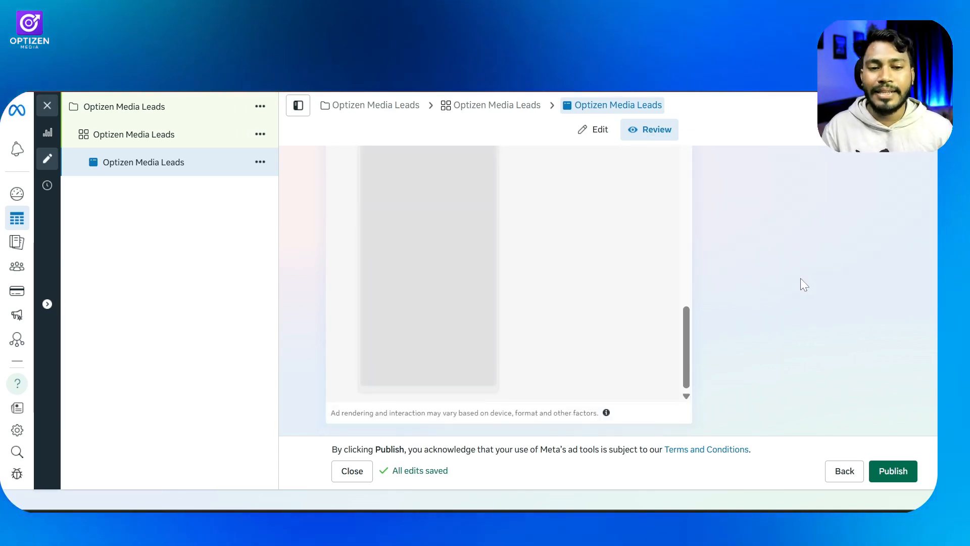
scroll(804, 262, "up", 10)
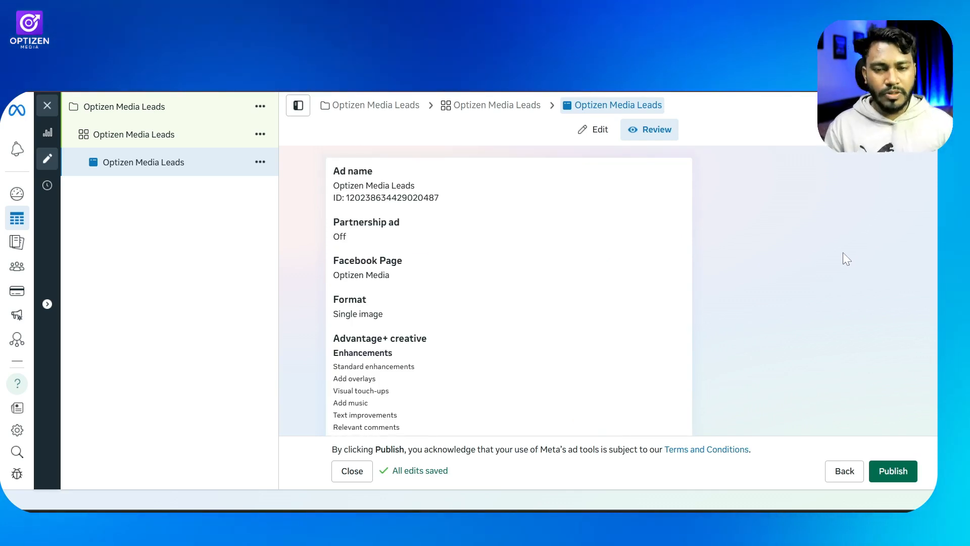